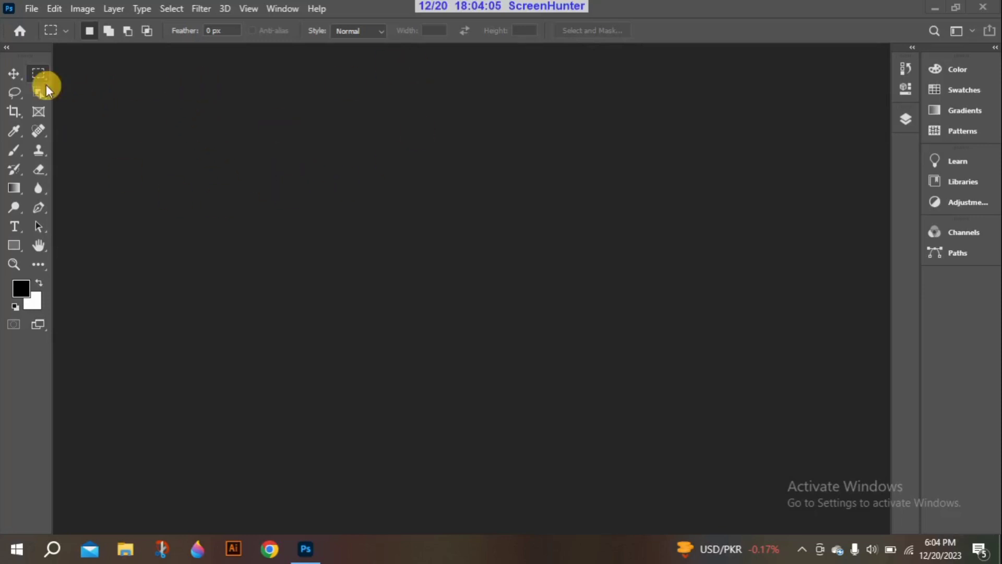
Create a new 7 × 5 inch RGB document at 300 pixels/inch with a white background
left_click(31, 8)
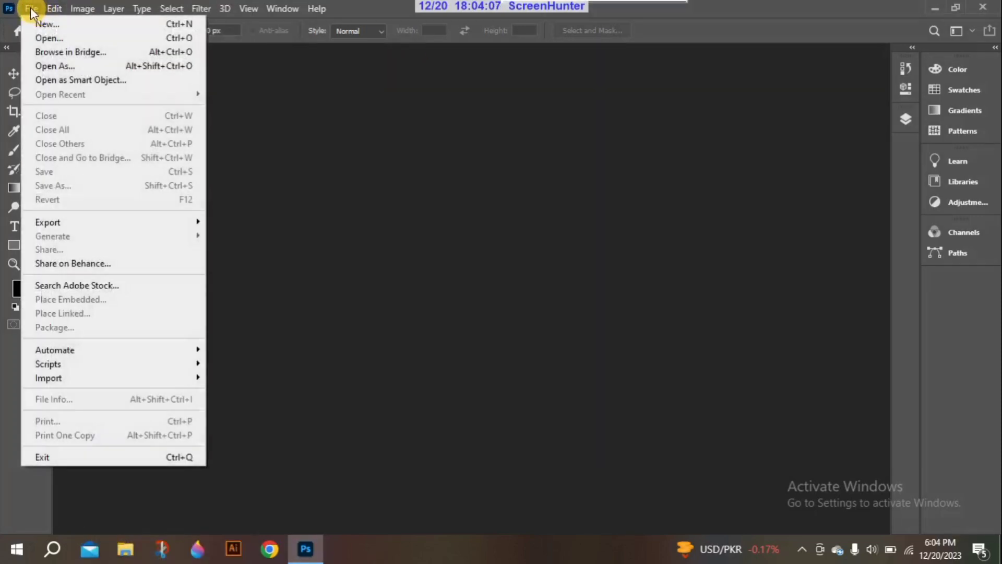
left_click(54, 25)
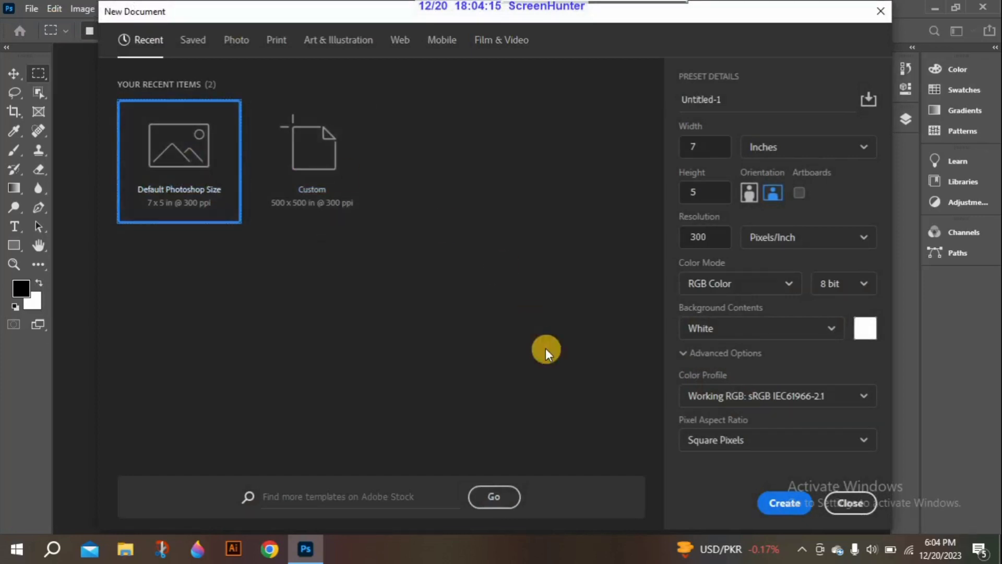
left_click(789, 504)
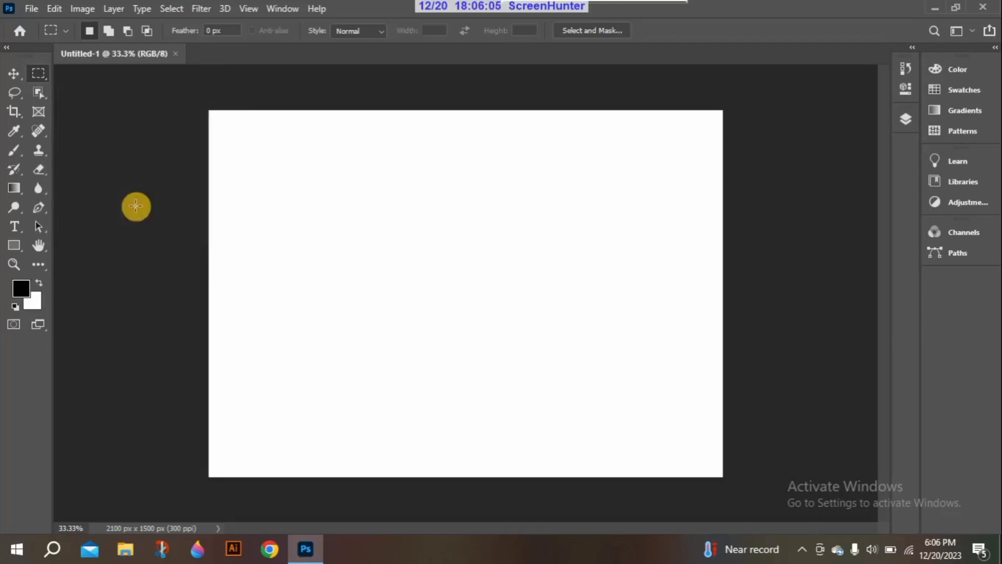
right_click(39, 68)
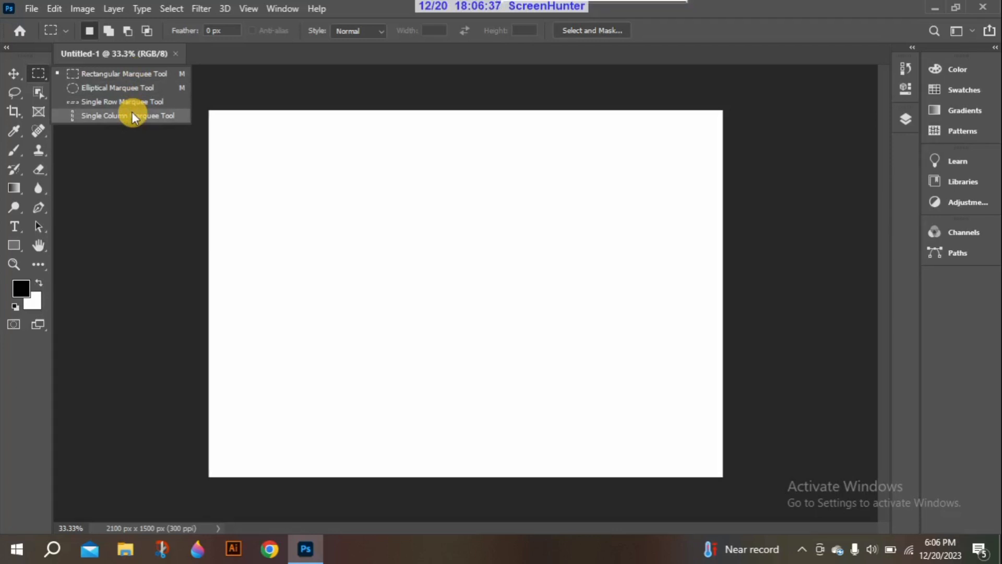
left_click(171, 156)
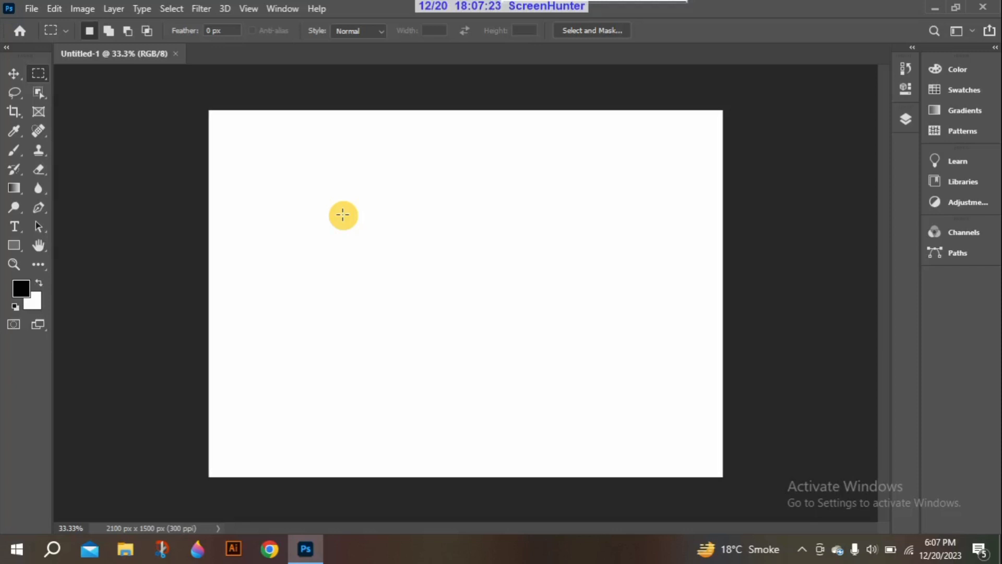
key("ctrl+a")
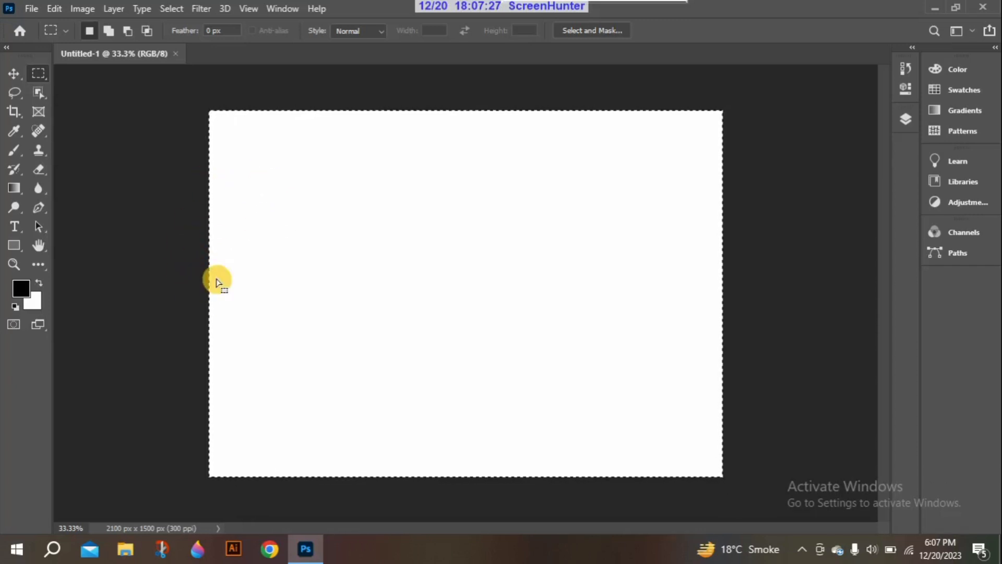
mouse_move(208, 336)
left_mouse_down()
mouse_move(238, 279)
mouse_move(218, 320)
left_mouse_up()
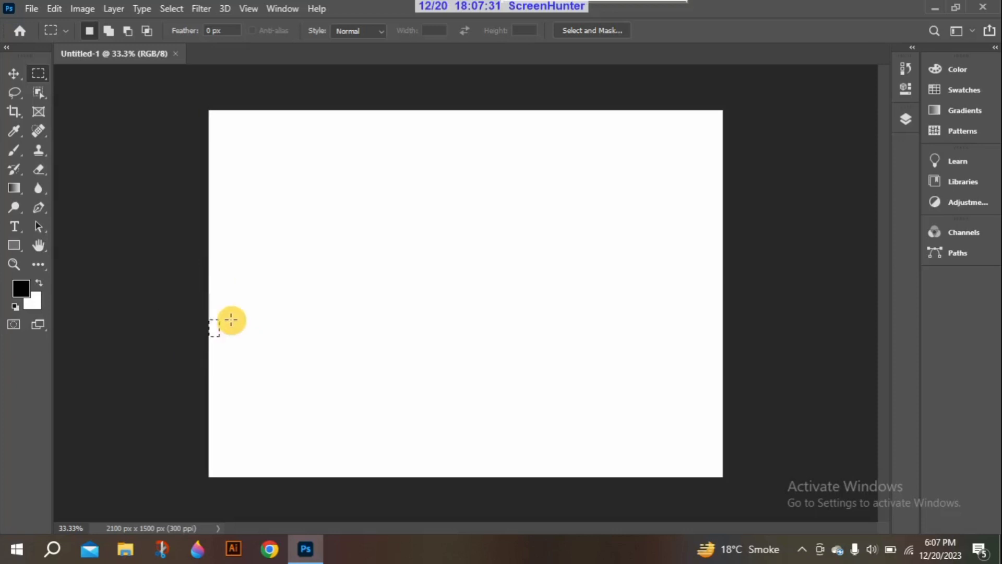
key("shift+F5")
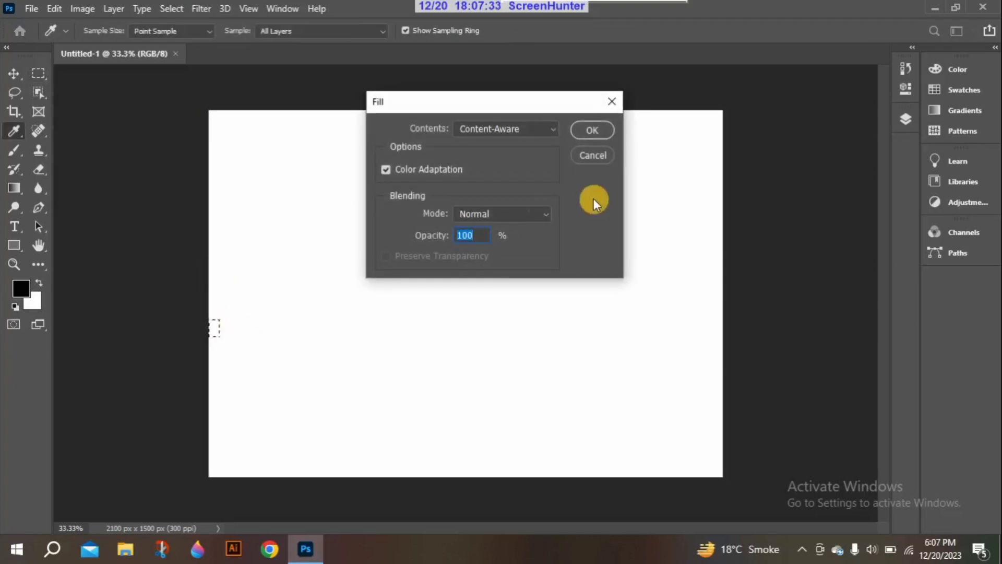
left_click(577, 160)
key("m")
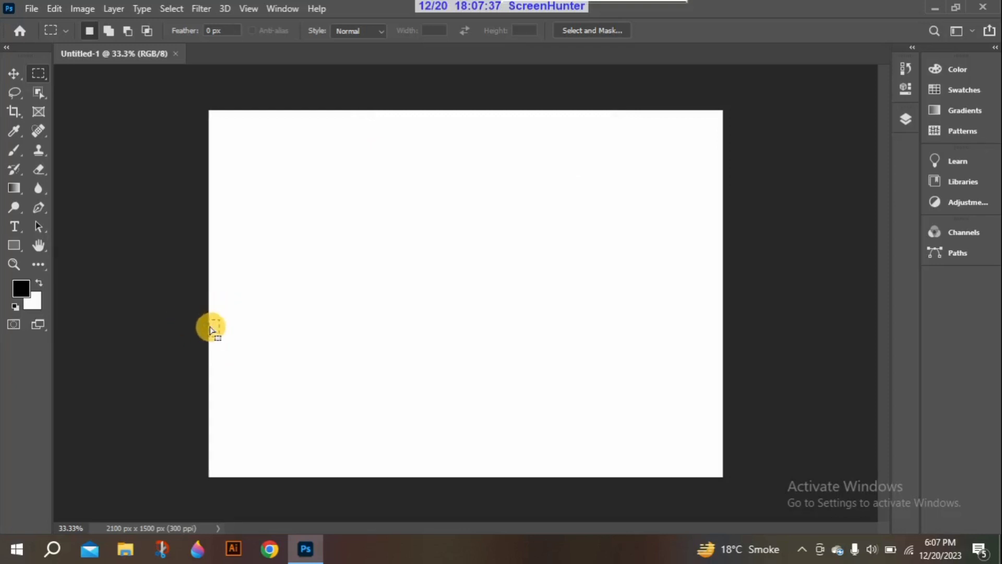
left_click(211, 329)
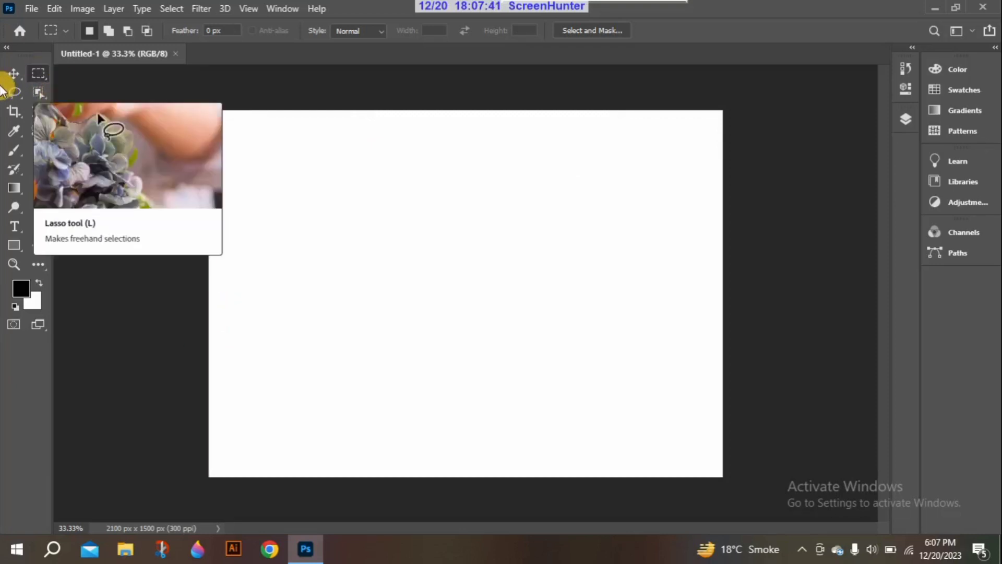
Draw three rectangular marquee selections in turn at different places on the canvas and clear the last one
left_click(10, 73)
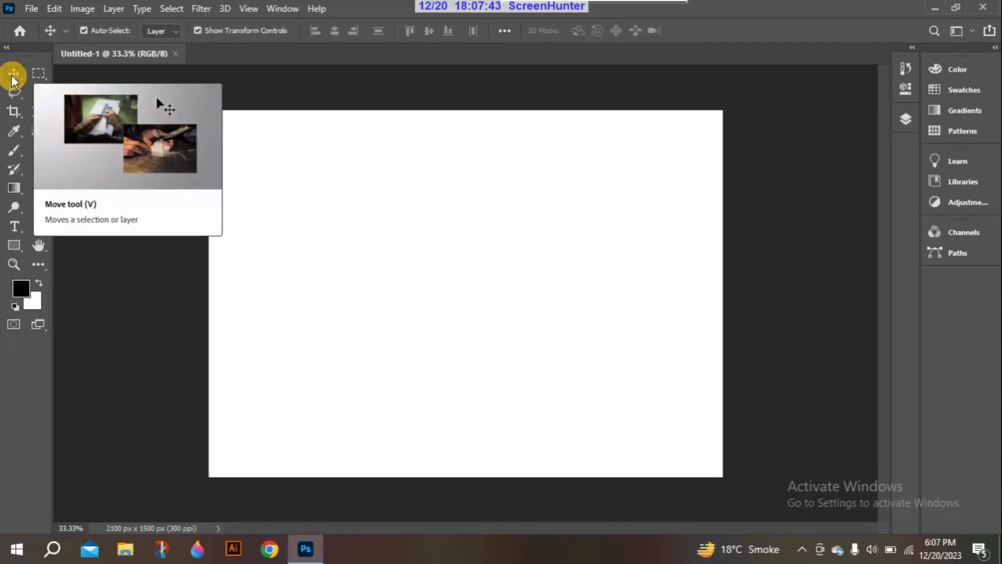
key("m")
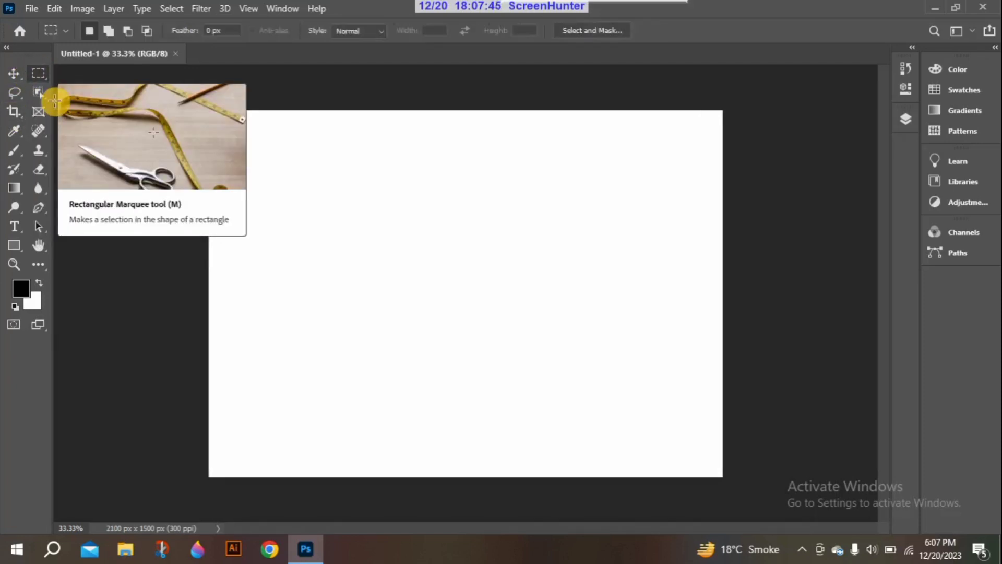
left_click_drag(272, 194, 409, 327)
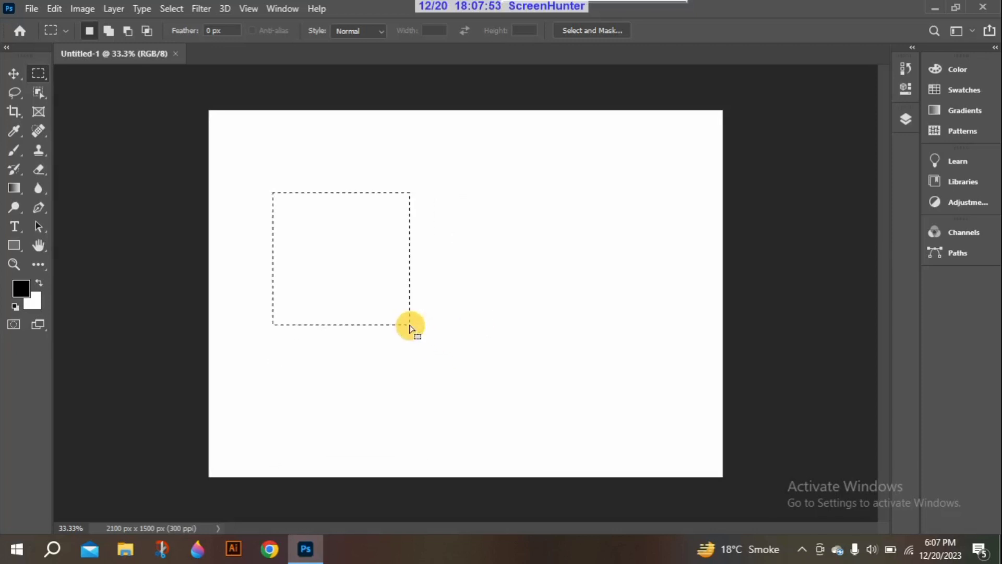
left_click(457, 175)
left_click_drag(597, 331, 459, 177)
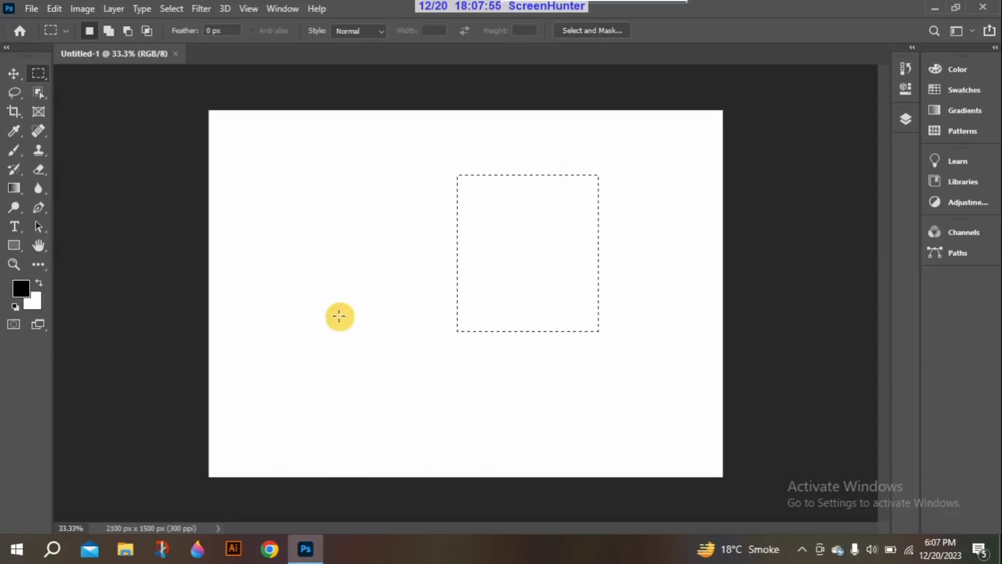
left_click_drag(319, 299, 555, 410)
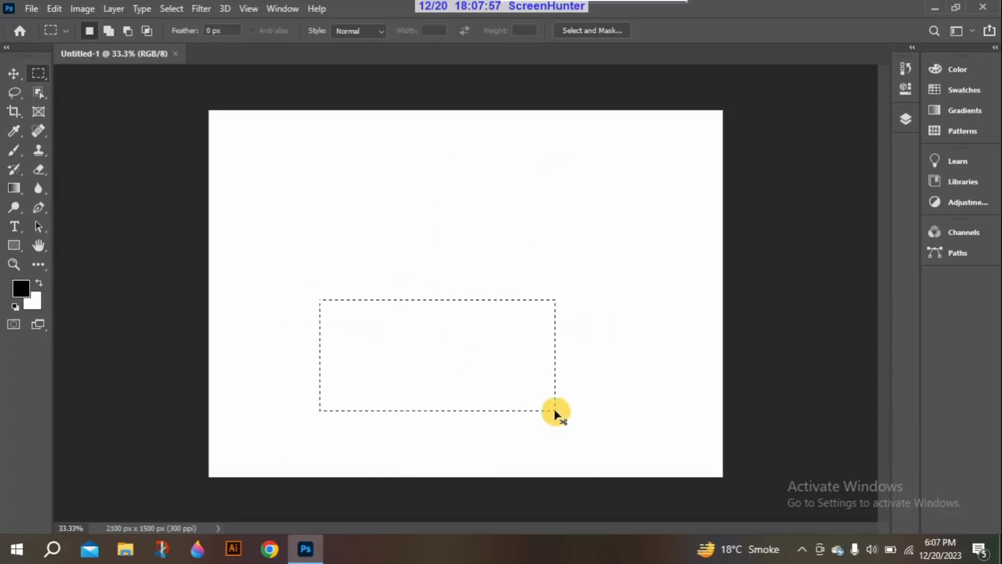
left_click(555, 412)
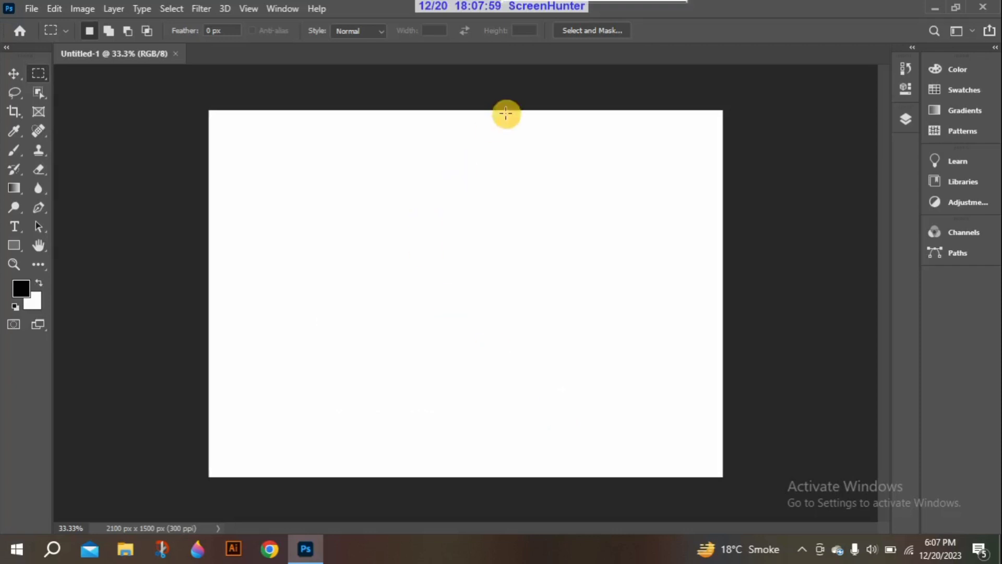
Select the entire canvas and deselect it again
key("ctrl+a")
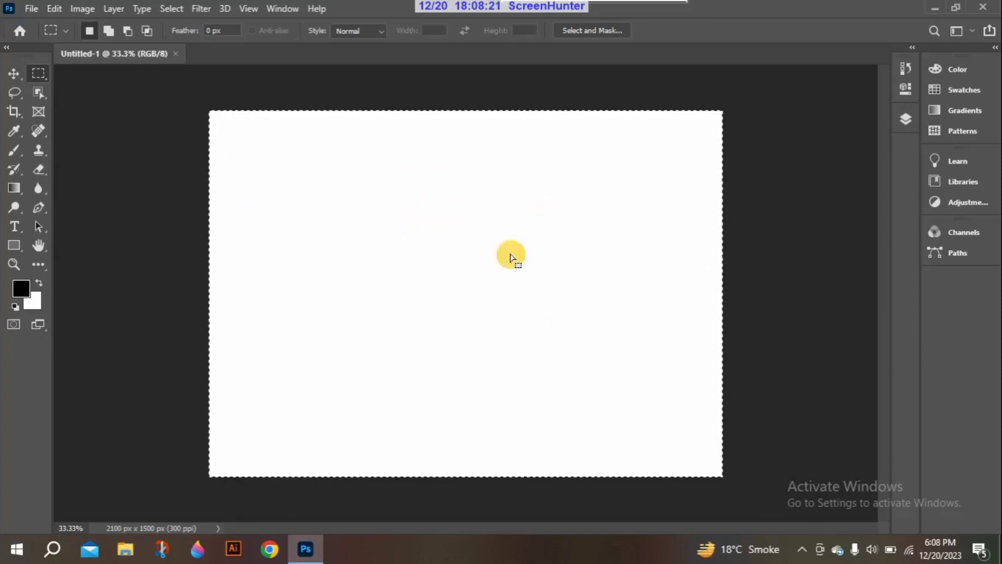
mouse_move(394, 236)
left_mouse_down()
mouse_move(456, 273)
mouse_move(498, 265)
mouse_move(396, 208)
mouse_move(398, 224)
left_mouse_up()
left_click(400, 224)
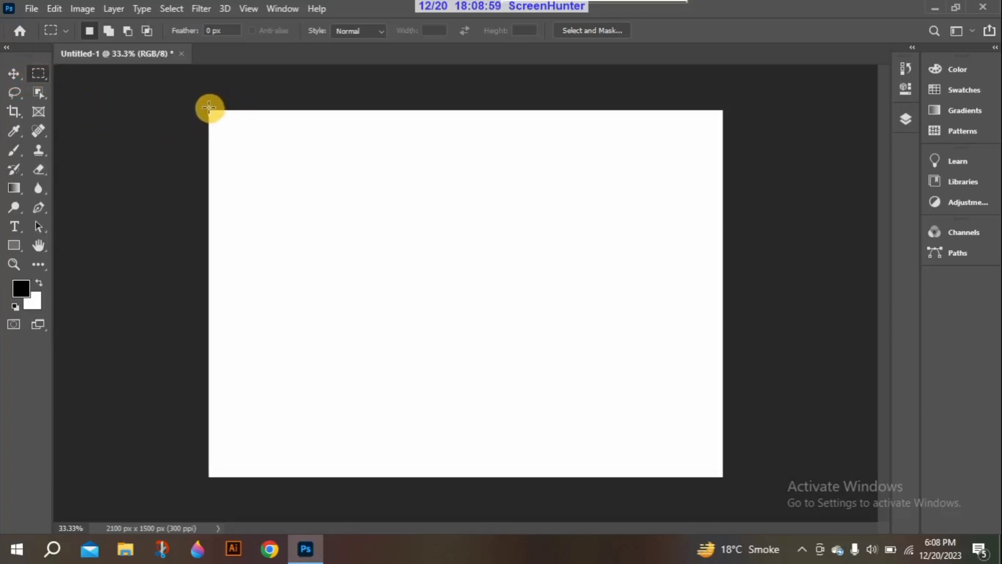
Marquee-select the whole canvas and draw a black rectangle shape about 405 × 354 px near its upper-left corner
left_click_drag(209, 109, 722, 475)
right_click(14, 245)
left_click(68, 242)
left_click_drag(246, 163, 345, 251)
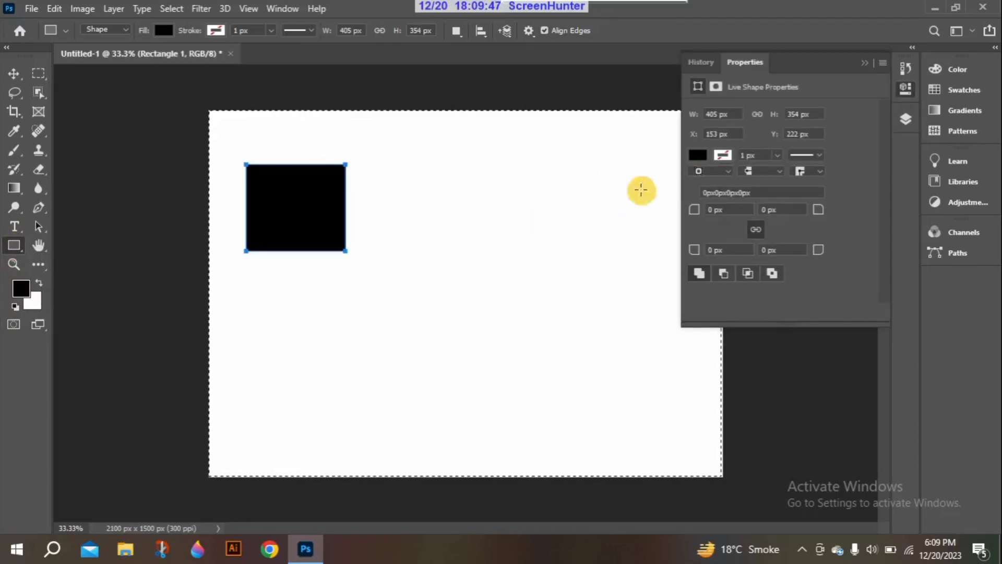
Change the rectangle's fill color to yellow
left_click(696, 155)
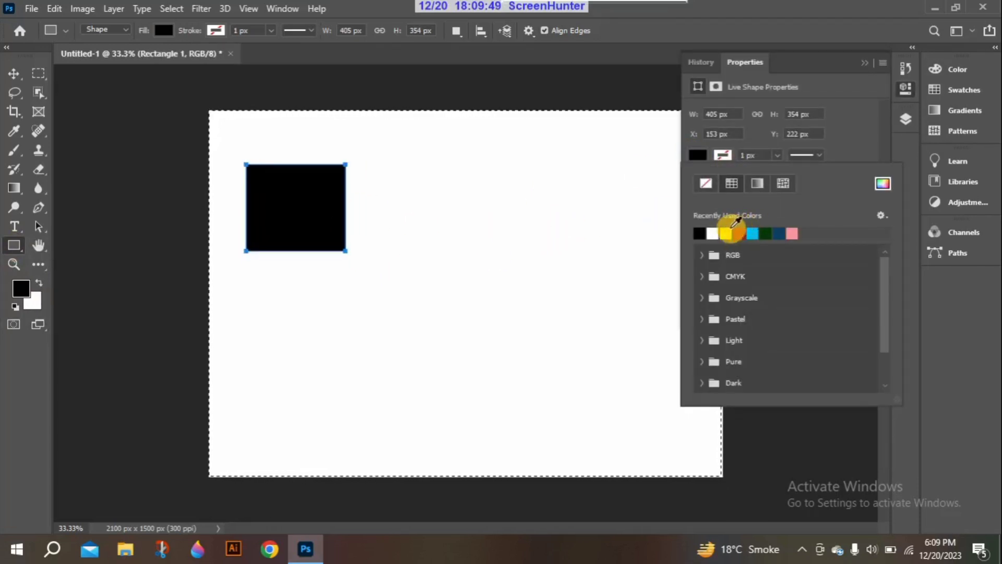
left_click(726, 233)
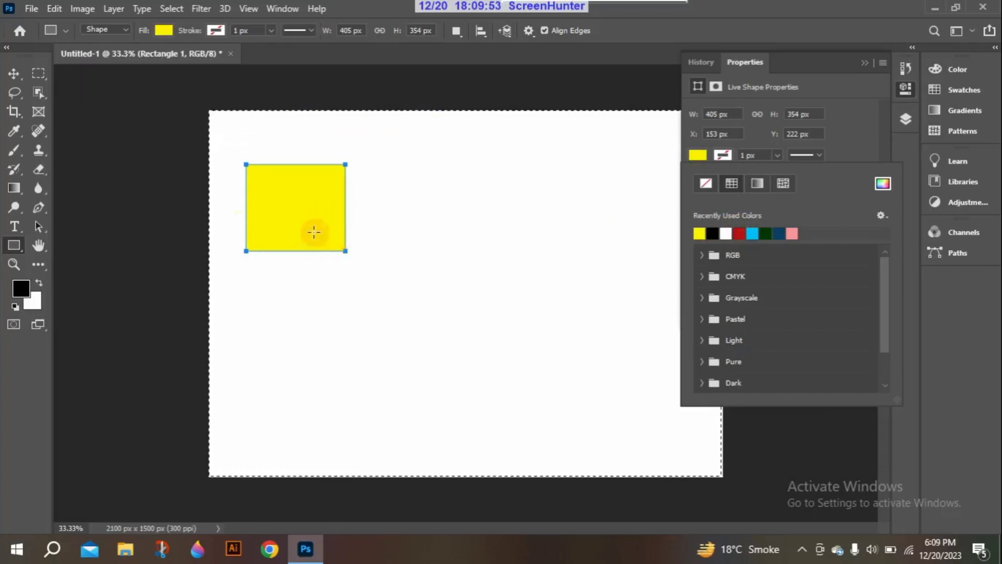
left_click(286, 217)
left_click(287, 216)
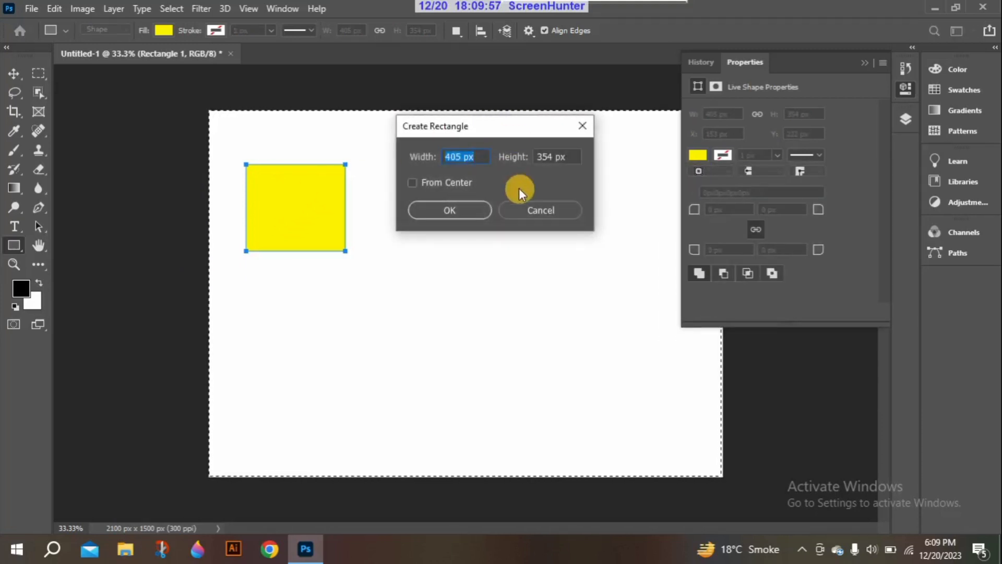
left_click(528, 208)
Align the yellow rectangle to the selection's left edge, then to its right and top edges with the Move tool
left_click(483, 32)
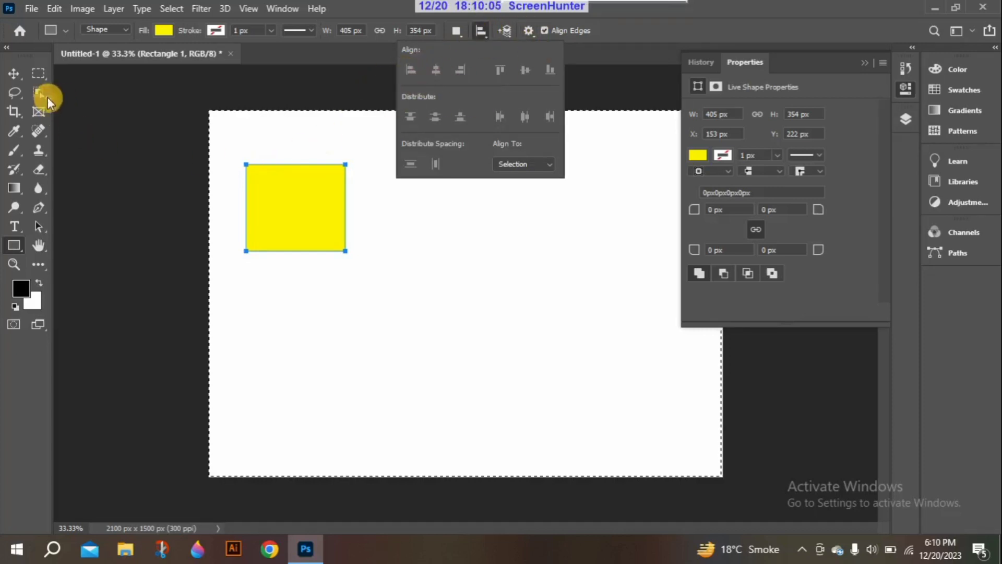
left_click(15, 76)
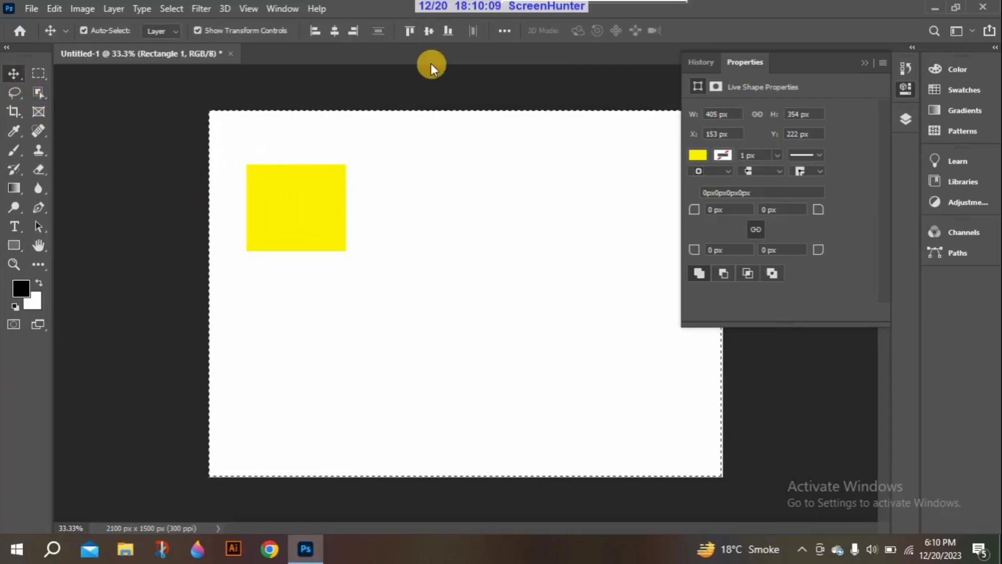
left_click(315, 32)
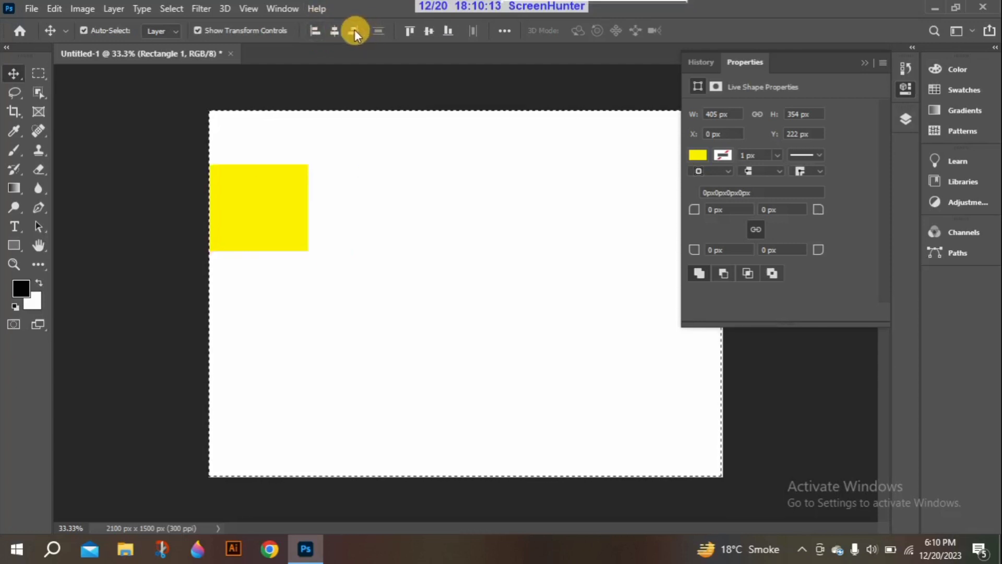
left_click(354, 30)
left_click(410, 30)
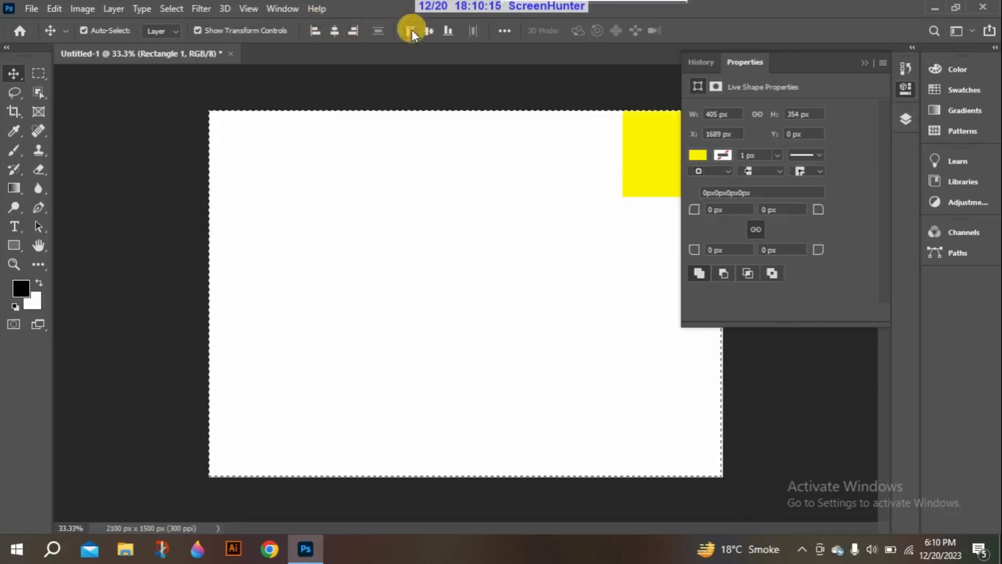
Align the yellow rectangle vertically to the selection's center, top, center again, and finally its bottom edge
left_click(428, 33)
left_click(409, 31)
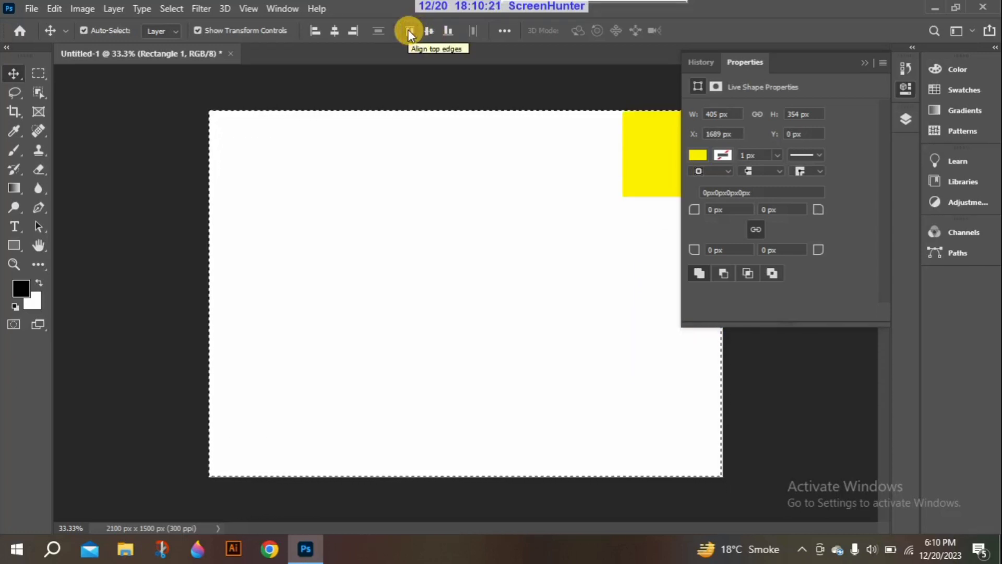
left_click(429, 32)
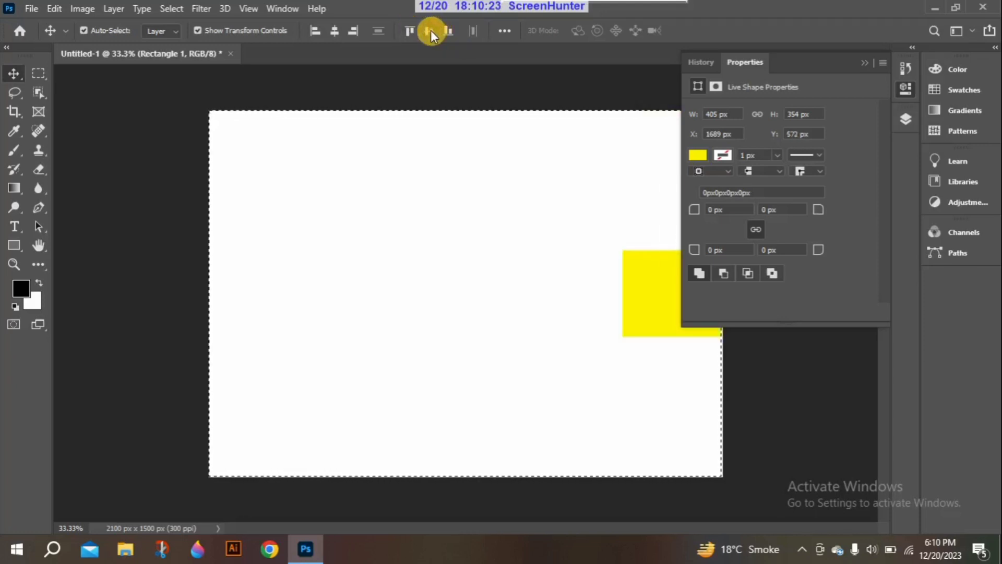
left_click(446, 29)
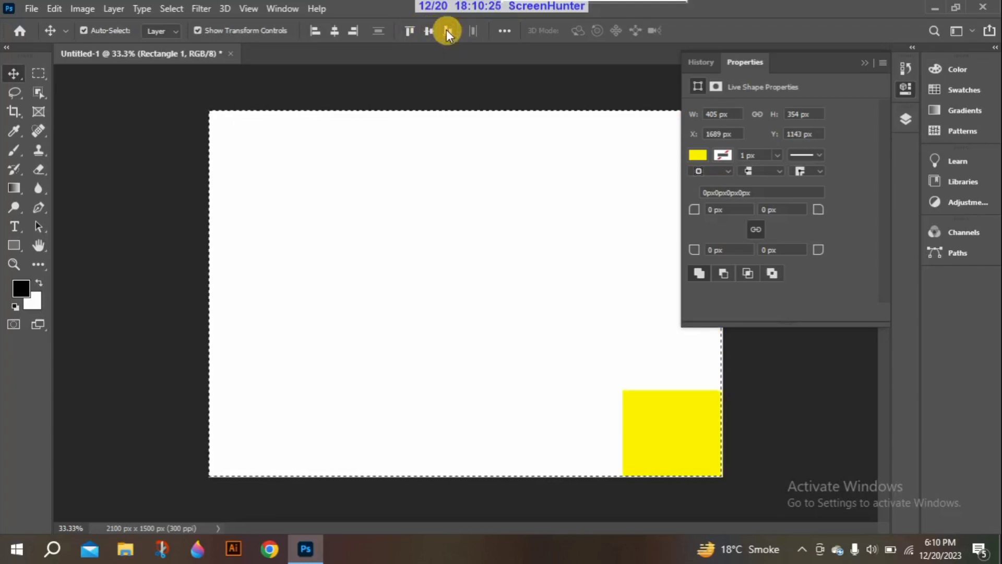
Align the yellow rectangle to the selection's top-left corner, then center it horizontally and vertically on the canvas
left_click(412, 32)
left_click(314, 29)
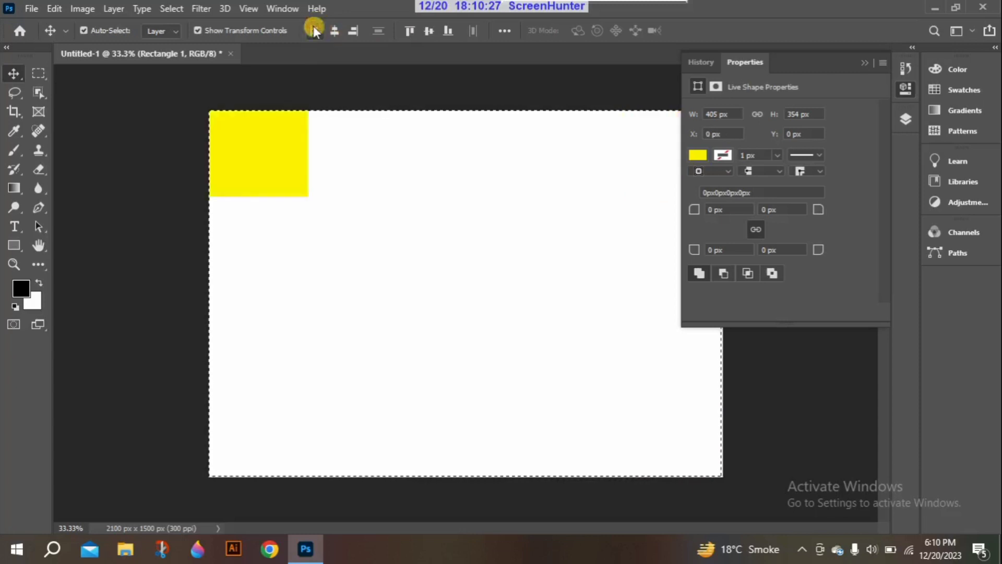
left_click(335, 31)
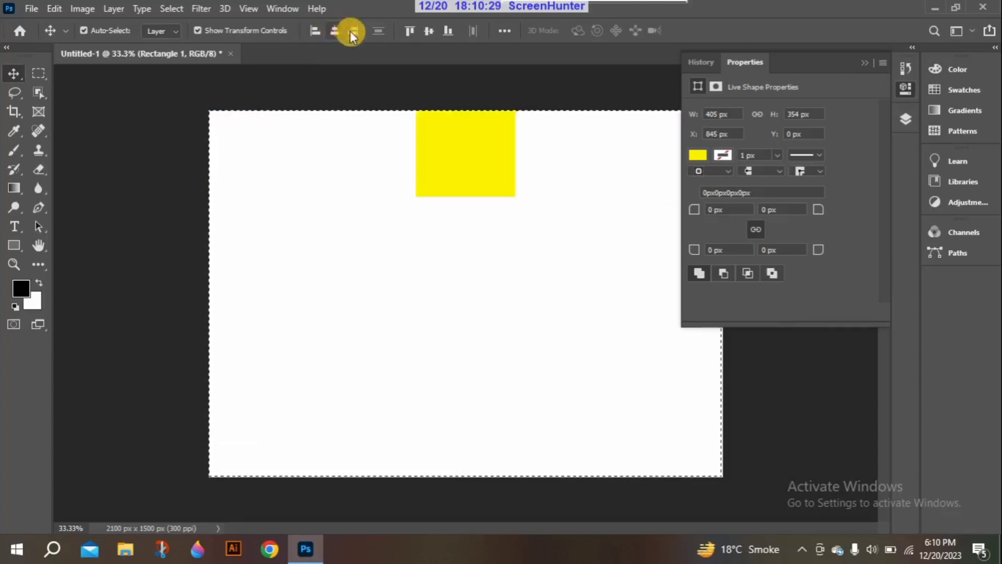
left_click(429, 32)
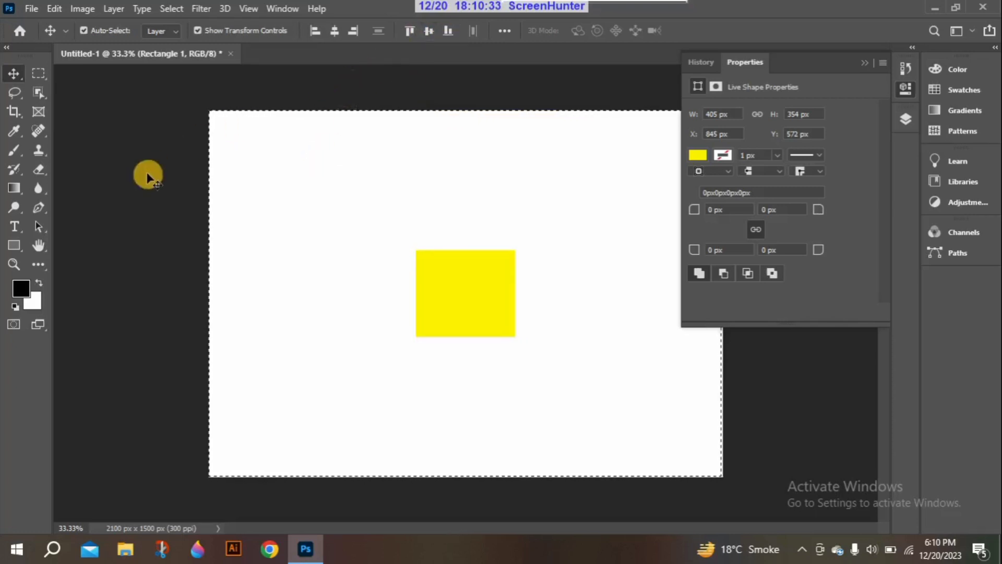
Clear the canvas selection and move the yellow rectangle from the center toward the canvas's left side
left_click(443, 265)
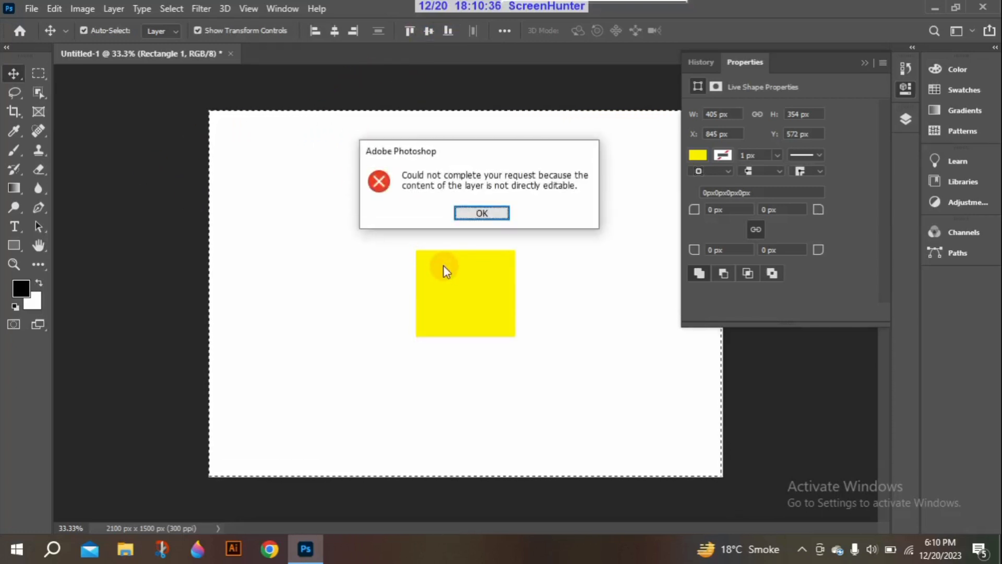
left_click(486, 215)
key("ctrl+d")
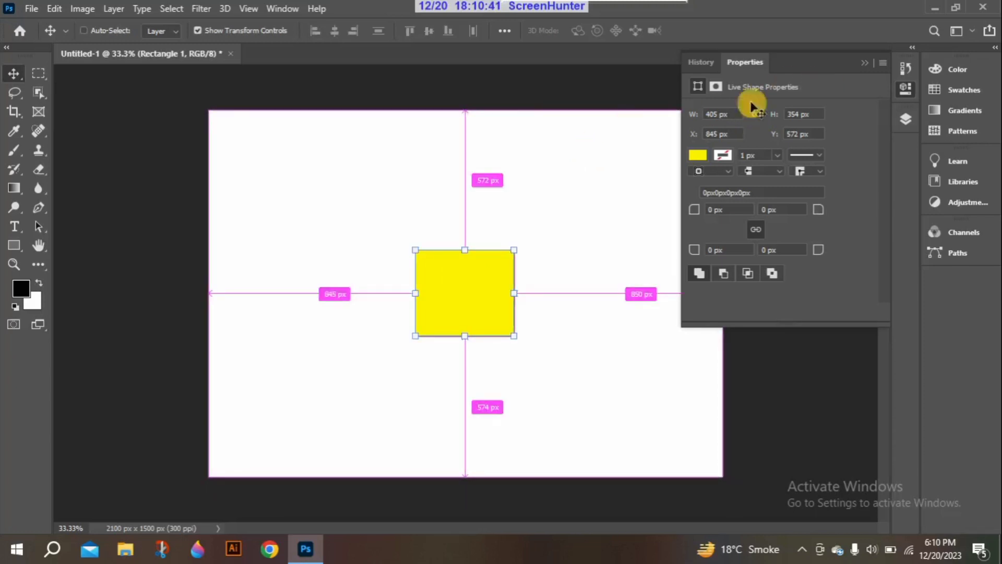
left_click(865, 62)
left_click_drag(460, 272, 280, 245)
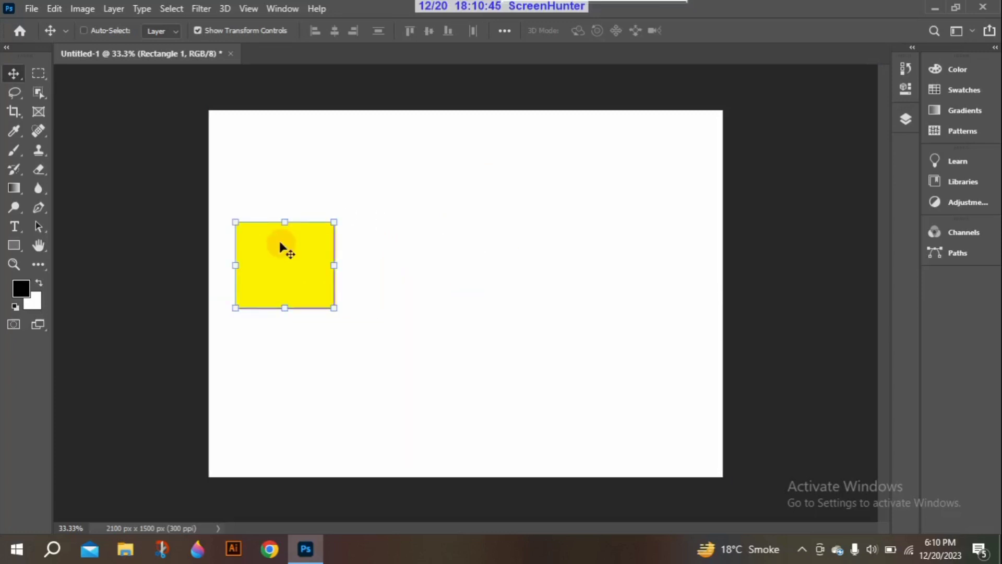
Delete the yellow rectangle and select the entire canvas with the Rectangular Marquee tool
key("Delete")
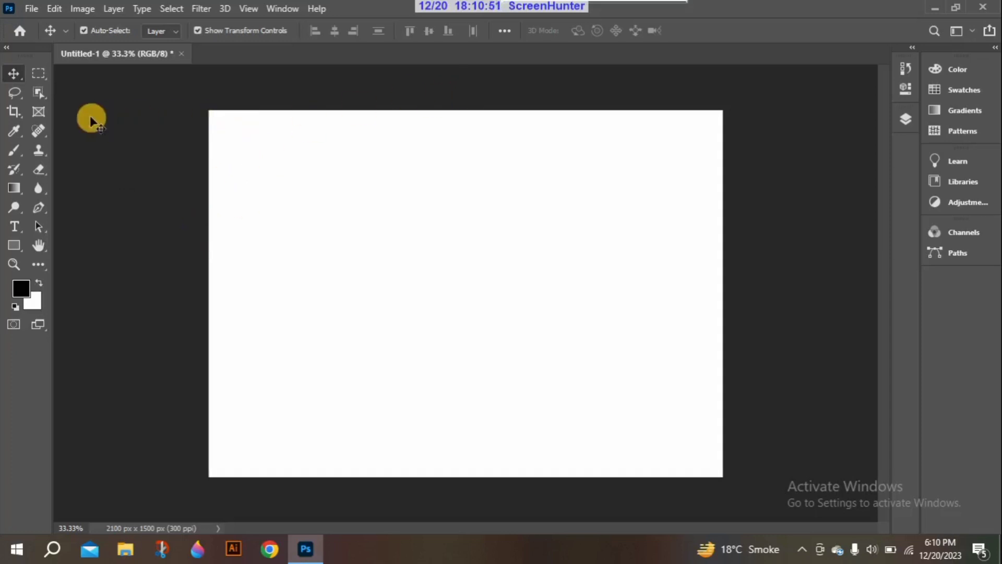
left_click(45, 76)
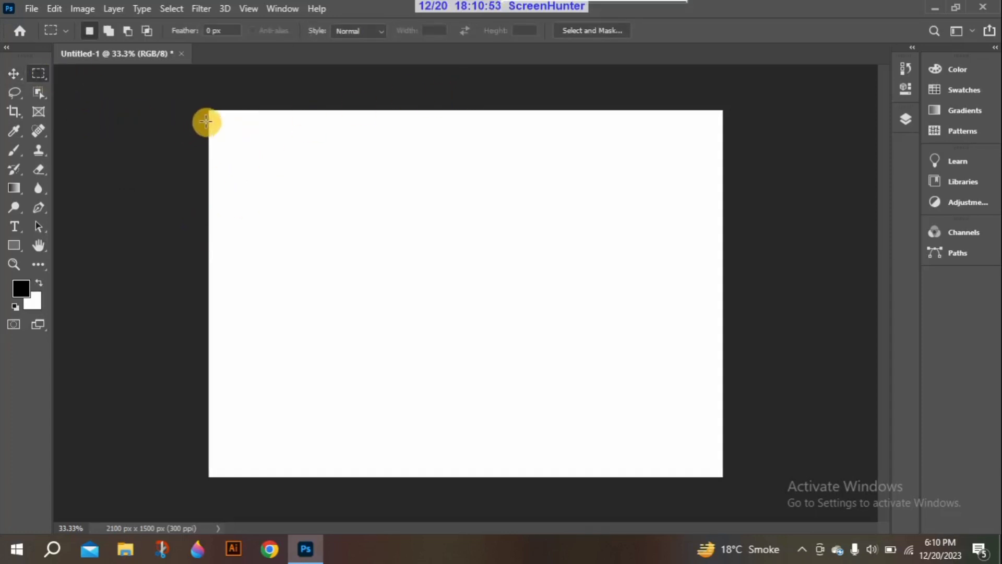
left_click_drag(220, 120, 723, 478)
left_click(33, 306)
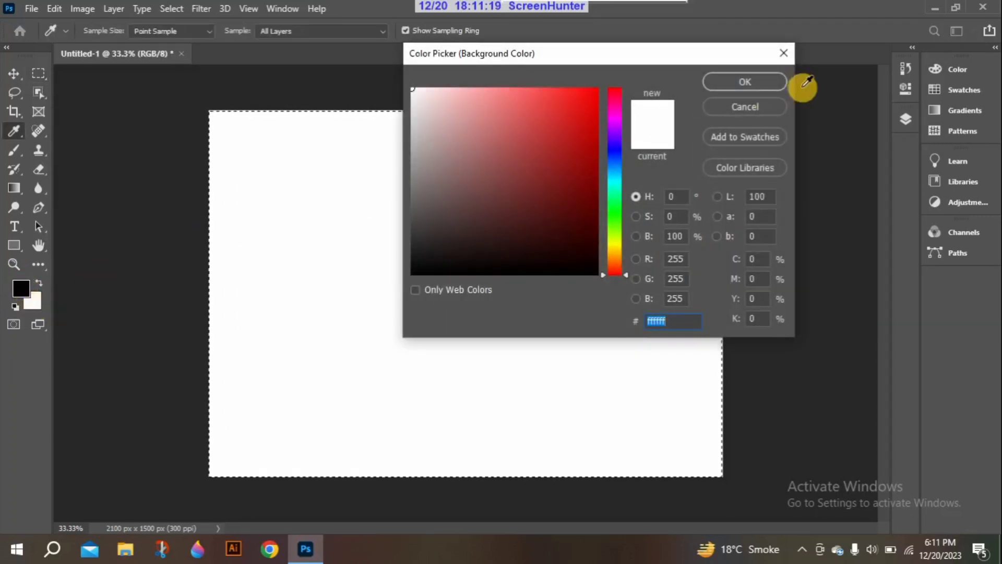
left_click(783, 55)
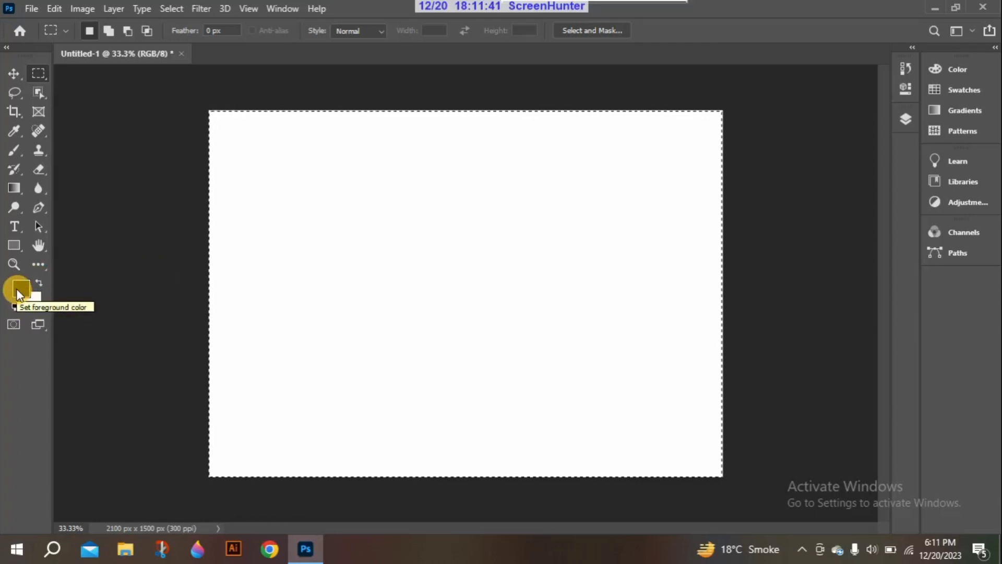
Set the foreground color to the dark orange-red c34624
left_click(20, 290)
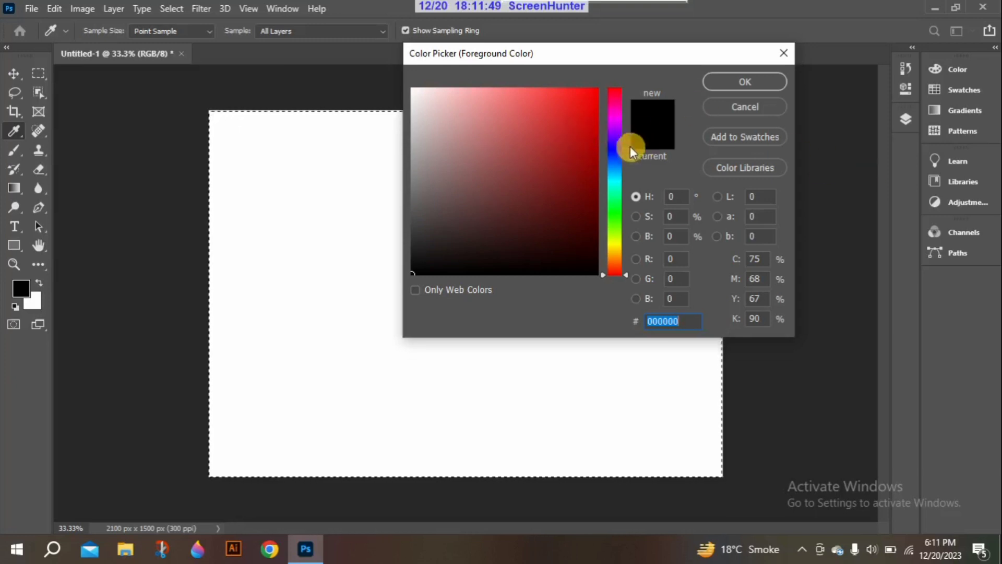
left_click_drag(616, 111, 619, 208)
left_click_drag(615, 245, 615, 267)
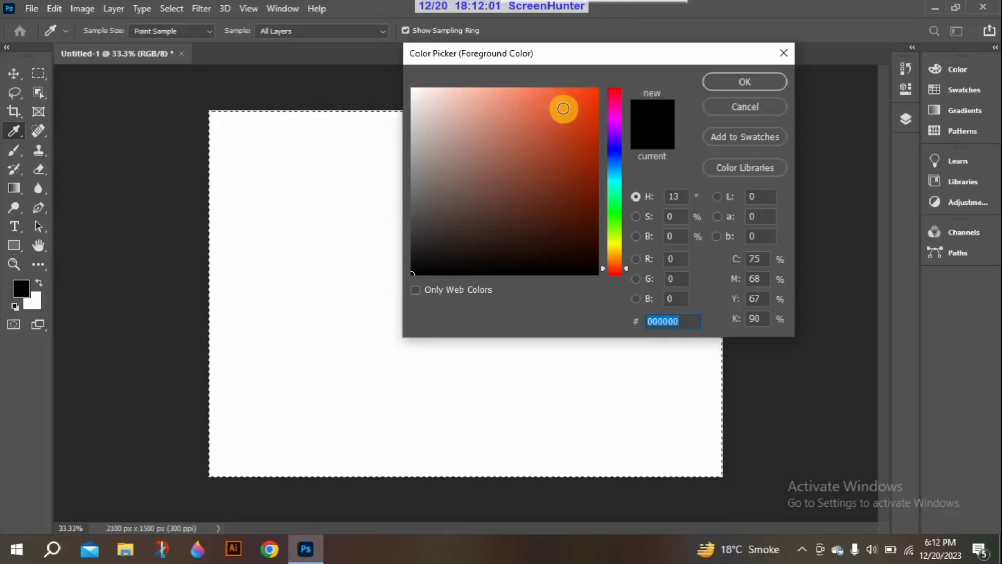
left_click(566, 109)
left_click(538, 104)
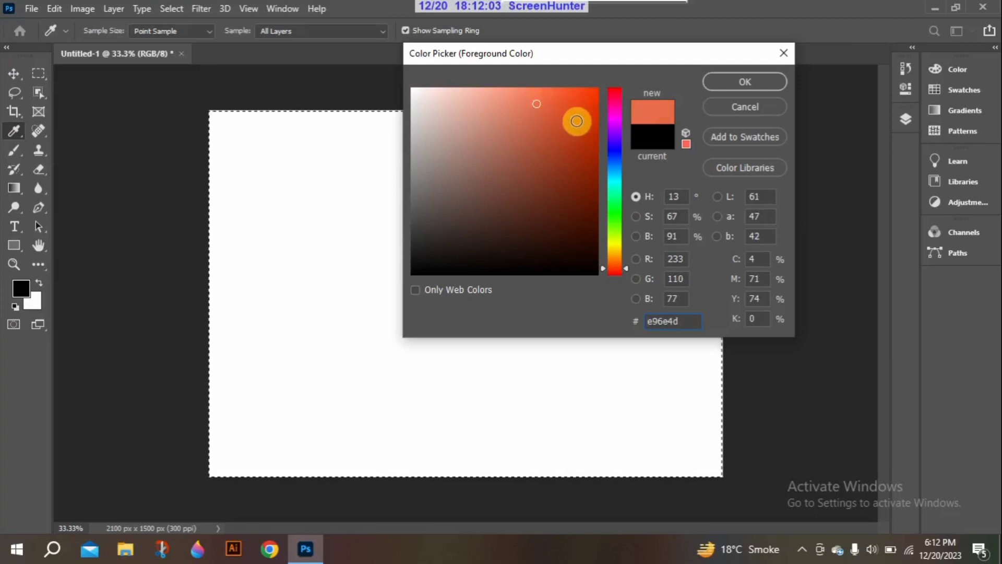
left_click(576, 121)
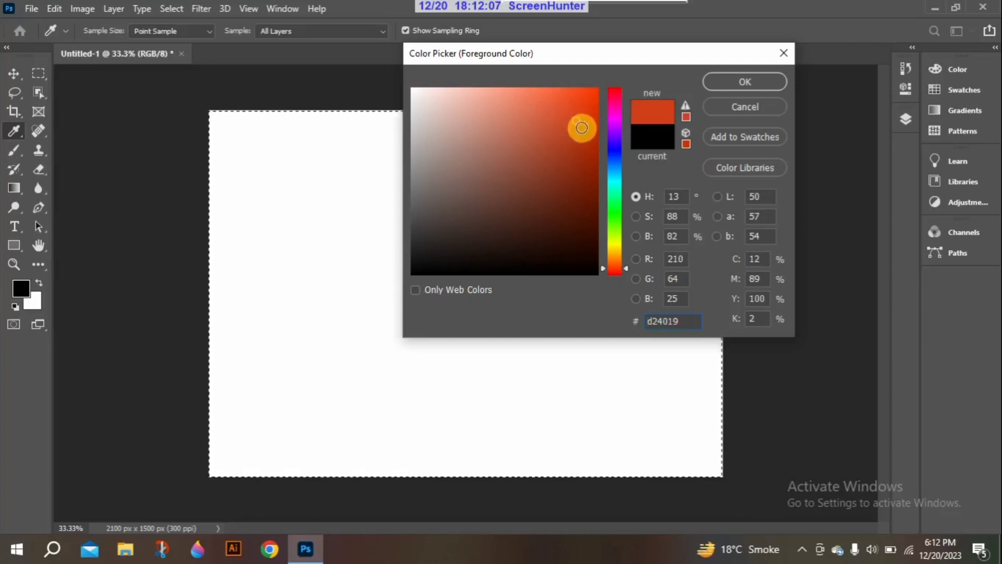
left_click_drag(576, 121, 537, 103)
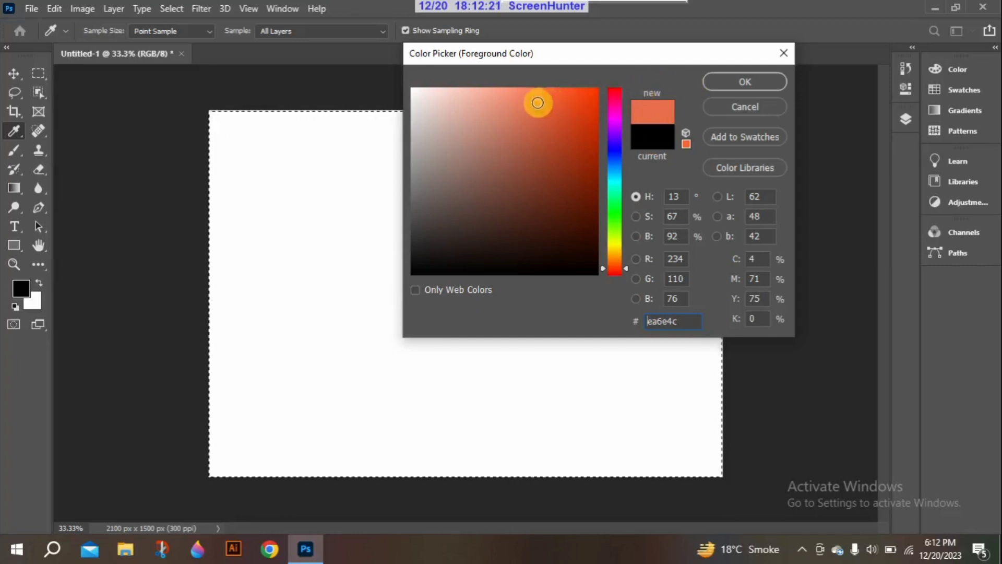
left_click_drag(537, 102, 564, 132)
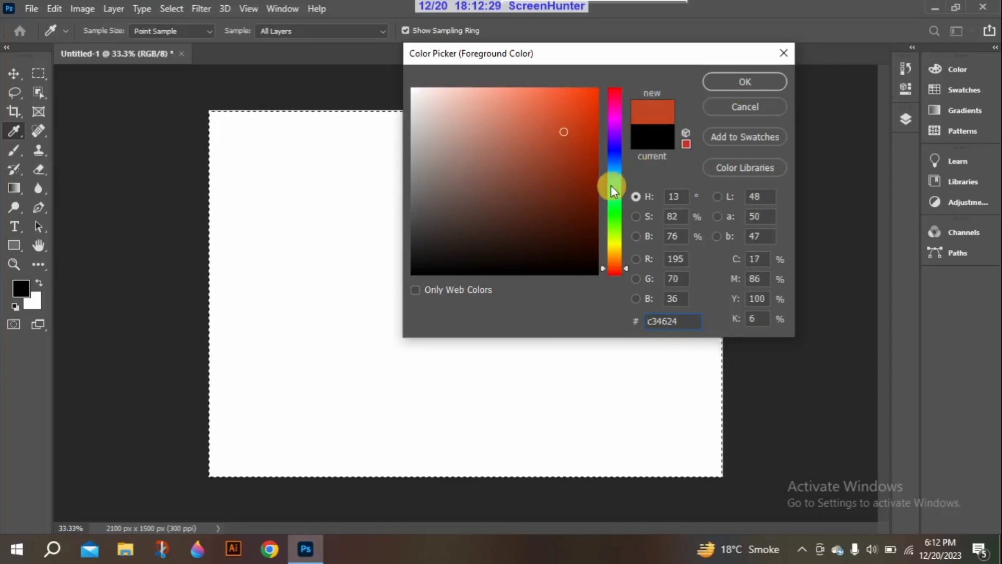
left_click(745, 82)
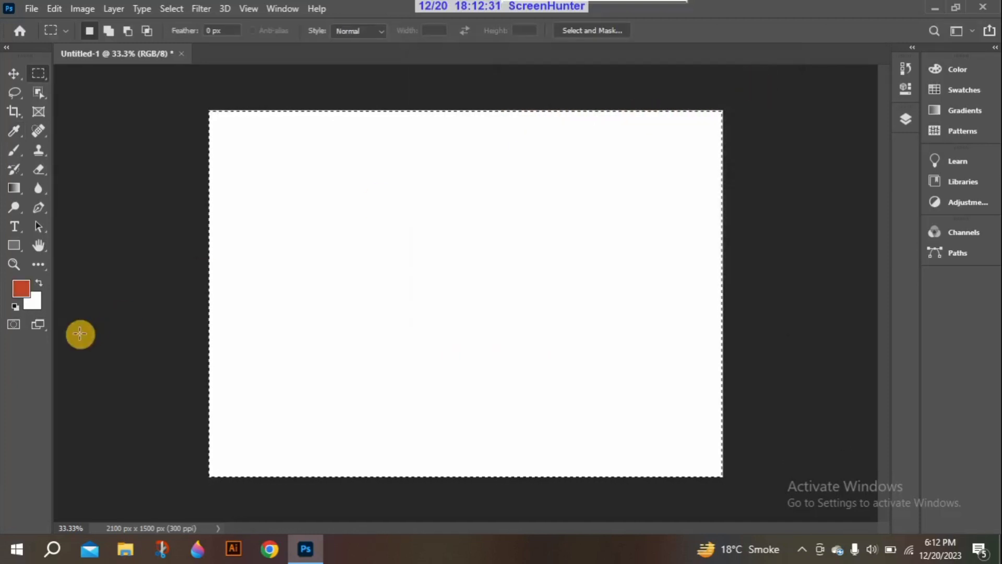
Set the background color to the yellow ddce24
left_click(35, 303)
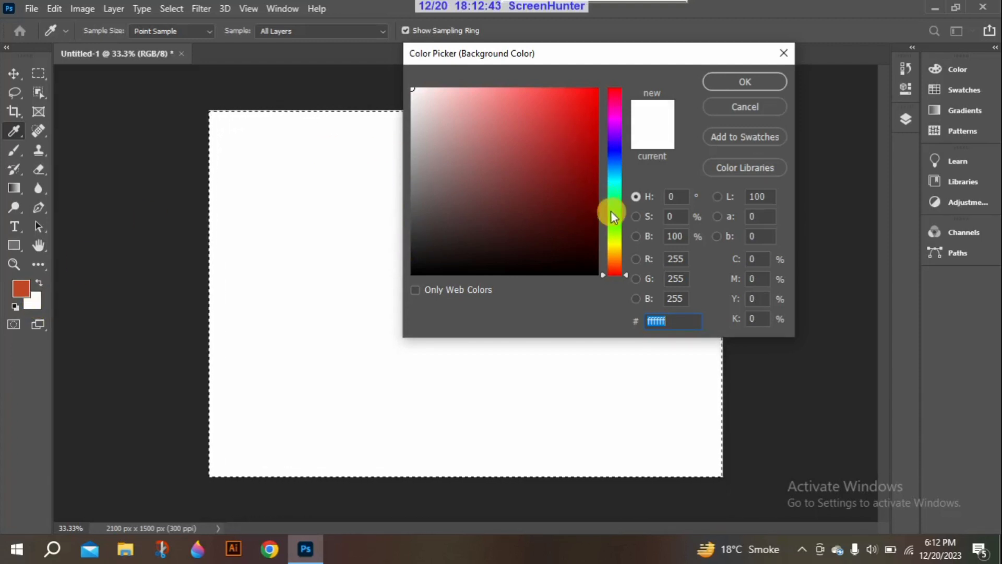
left_click(616, 246)
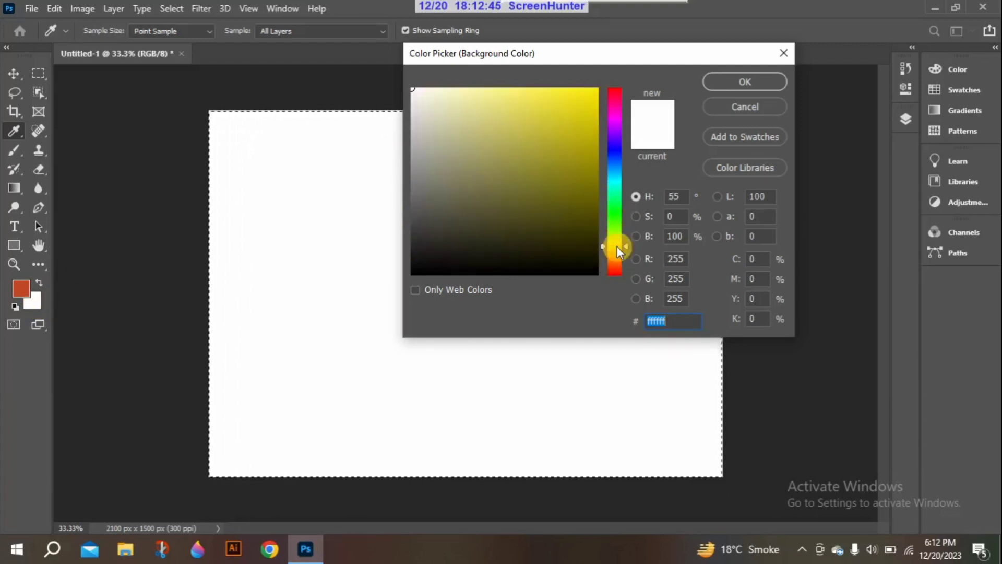
mouse_move(564, 125)
left_mouse_down()
mouse_move(574, 101)
mouse_move(545, 96)
mouse_move(568, 113)
left_mouse_up()
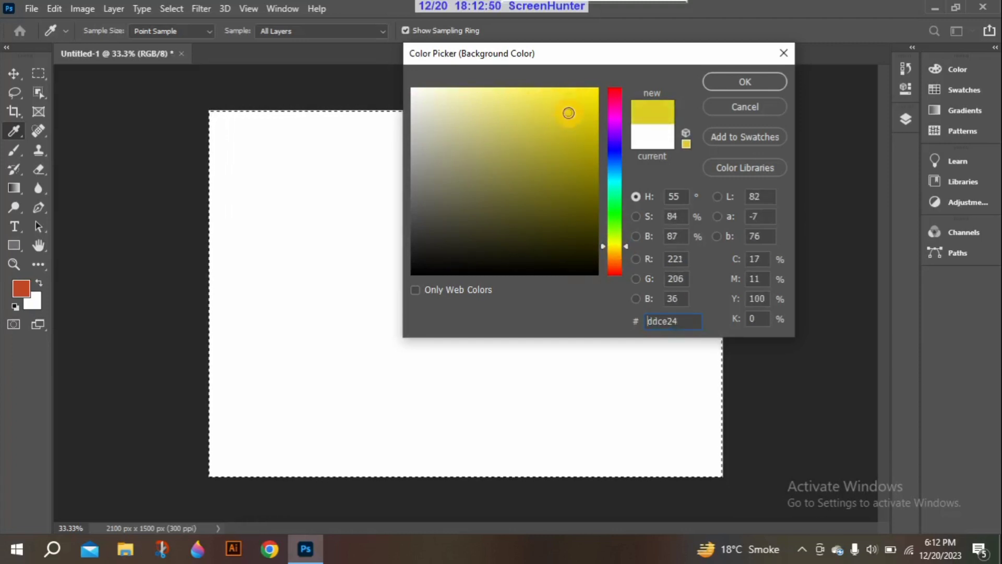
left_click(770, 80)
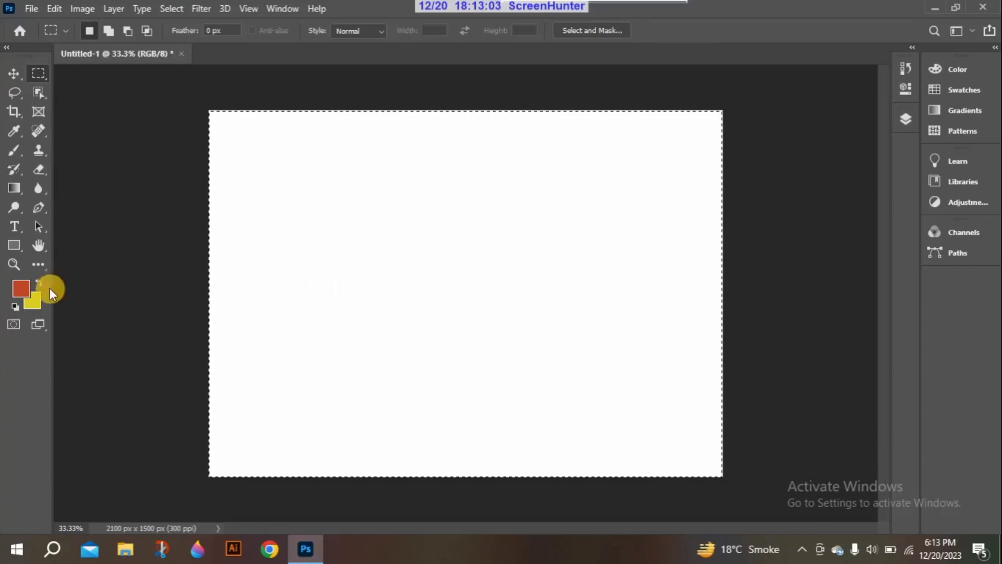
Fill the selected canvas with the yellow background color
left_click(33, 298)
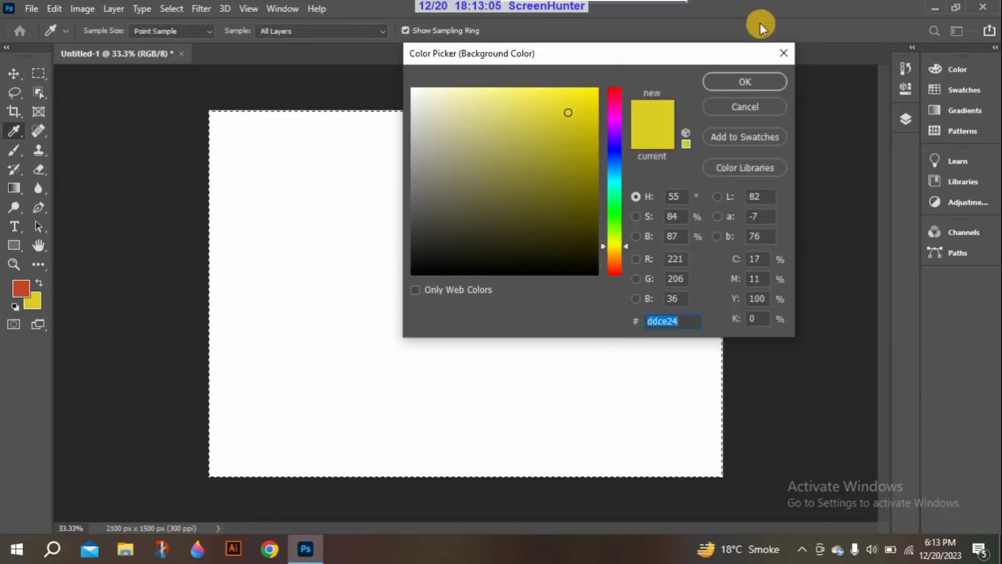
left_click(784, 53)
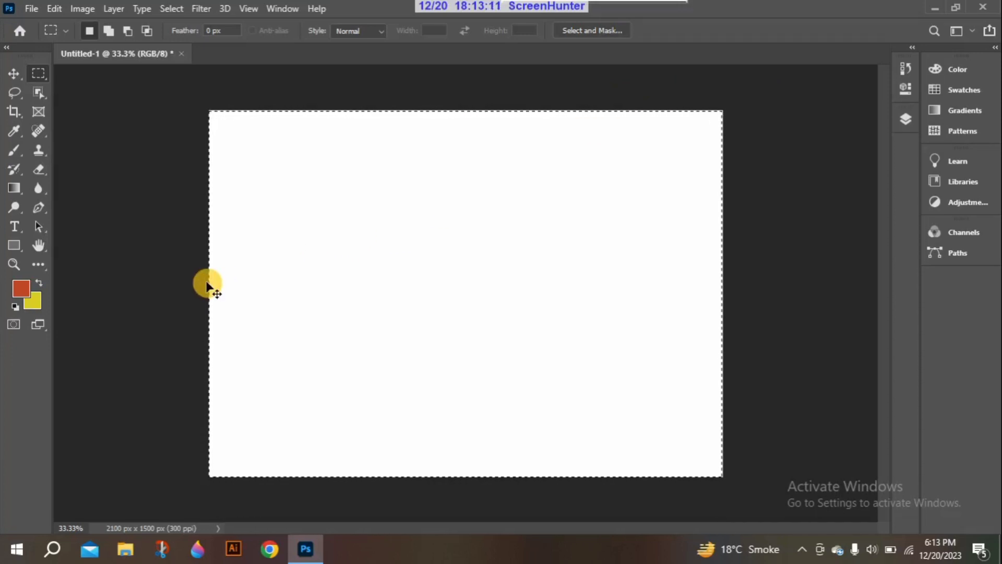
key("ctrl+BackSpace")
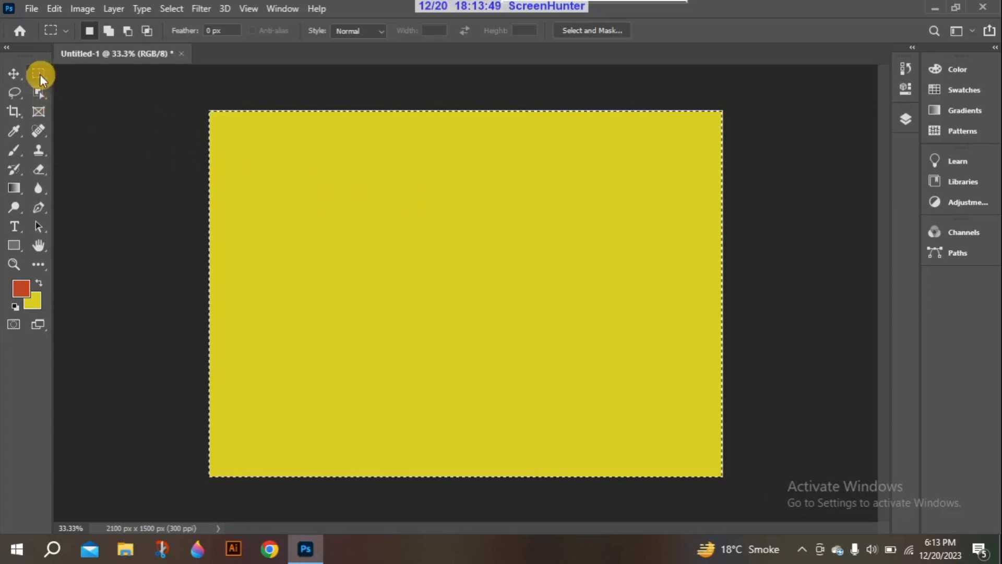
Replace the canvas selection with a tall, narrow rectangular one on the canvas's left side and fill it with the foreground color c34624
mouse_move(270, 158)
left_mouse_down()
mouse_move(352, 239)
mouse_move(253, 131)
mouse_move(261, 152)
left_mouse_up()
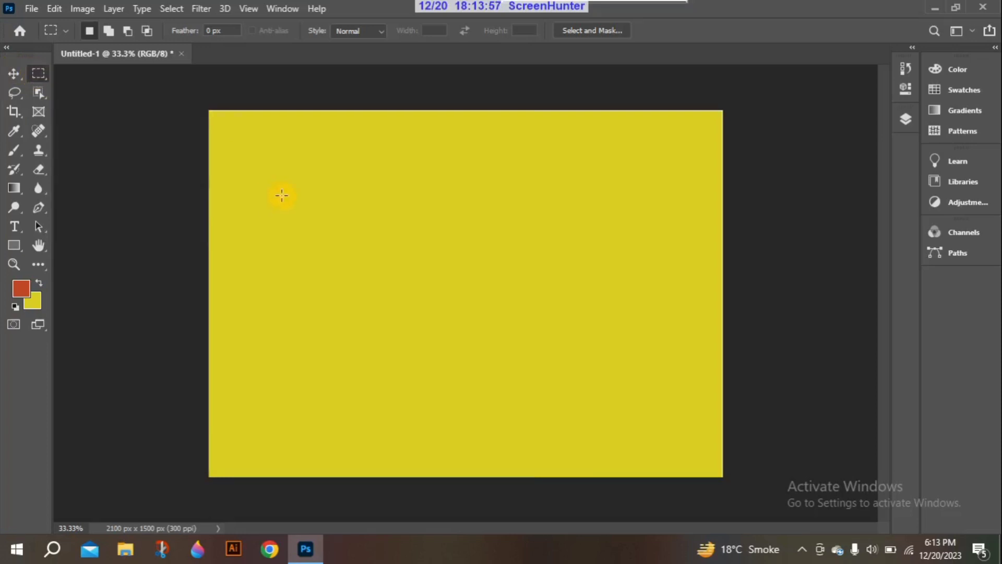
left_click_drag(279, 195, 352, 448)
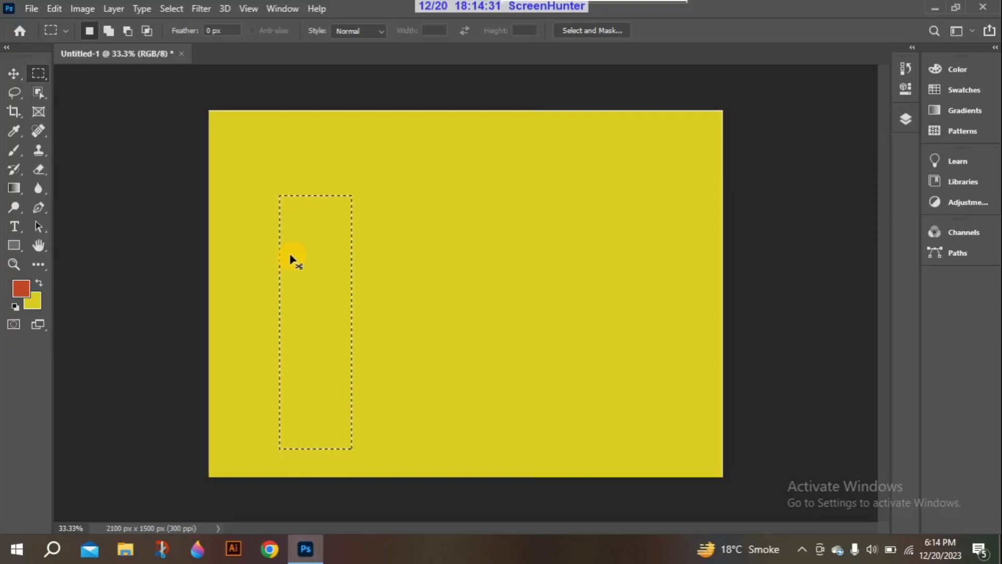
left_click(20, 288)
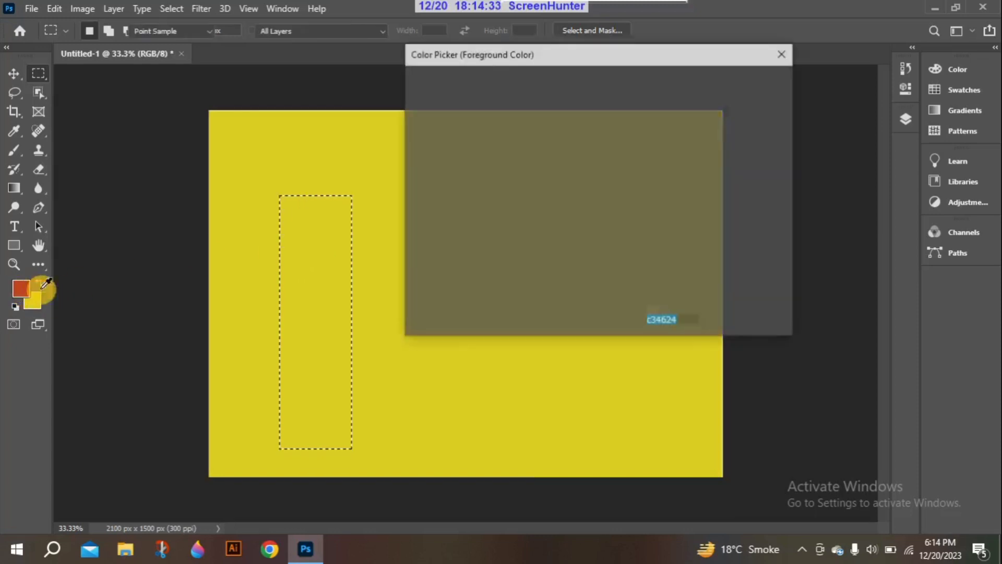
left_click(741, 82)
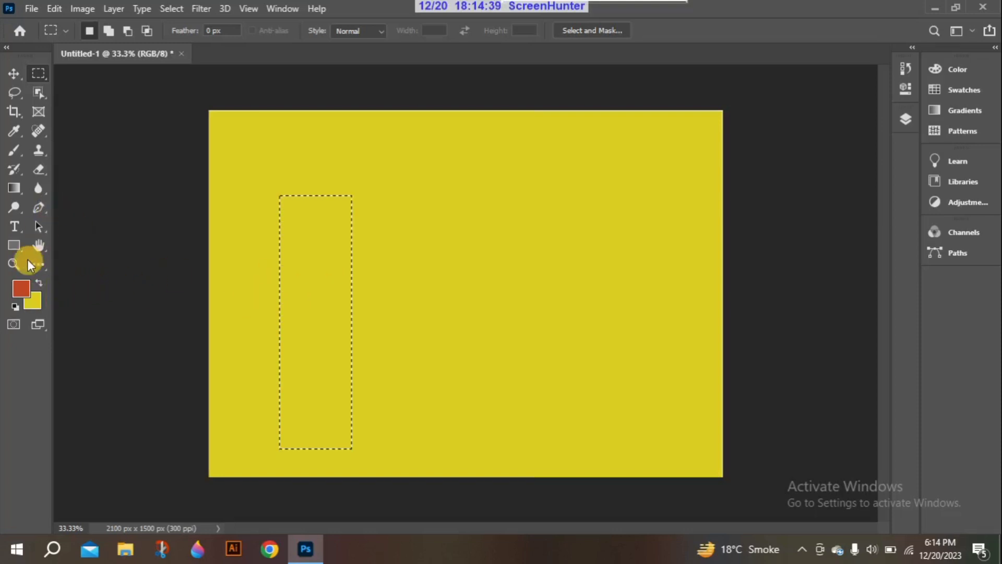
left_click(20, 287)
left_click(15, 70)
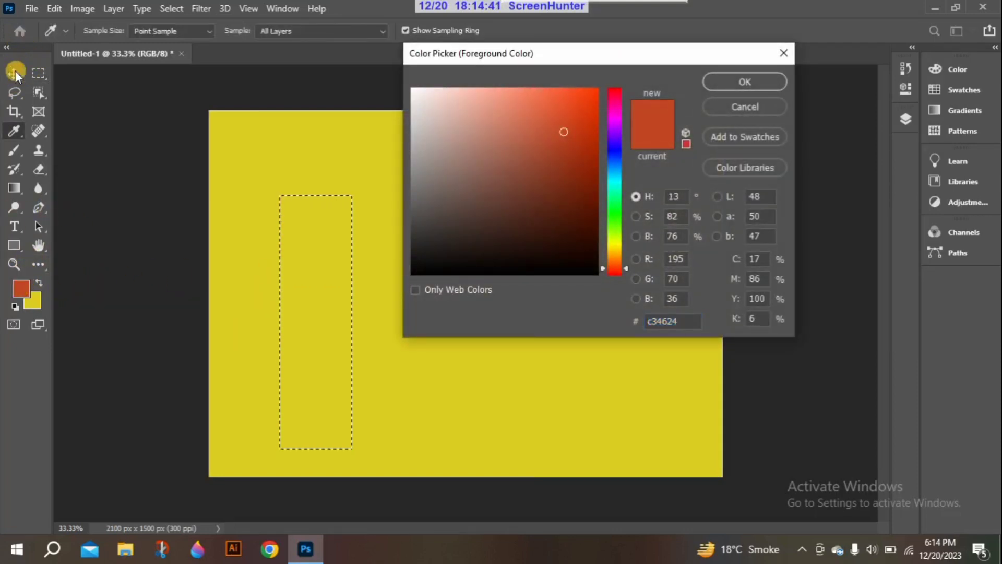
left_click(783, 52)
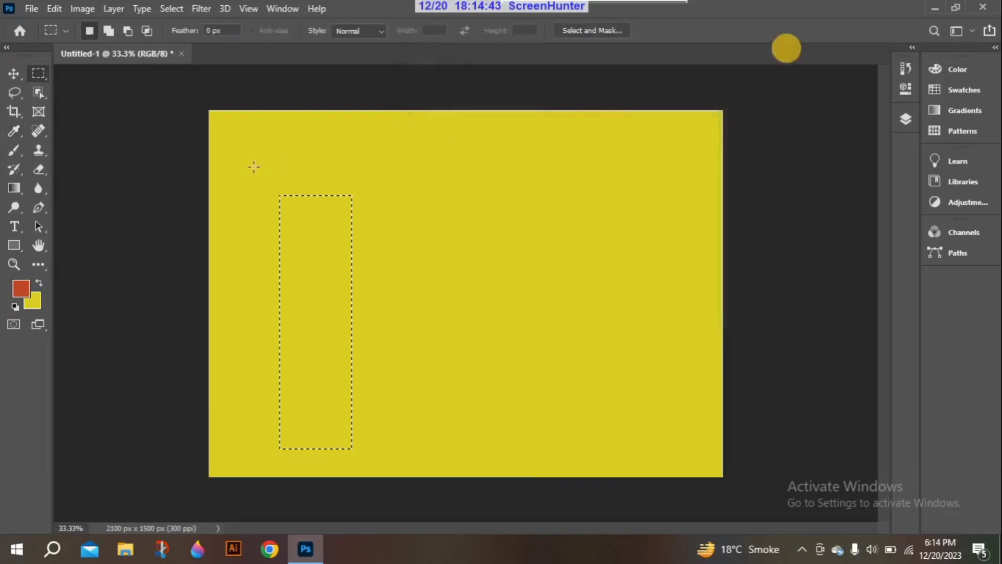
left_click(14, 73)
left_click(20, 288)
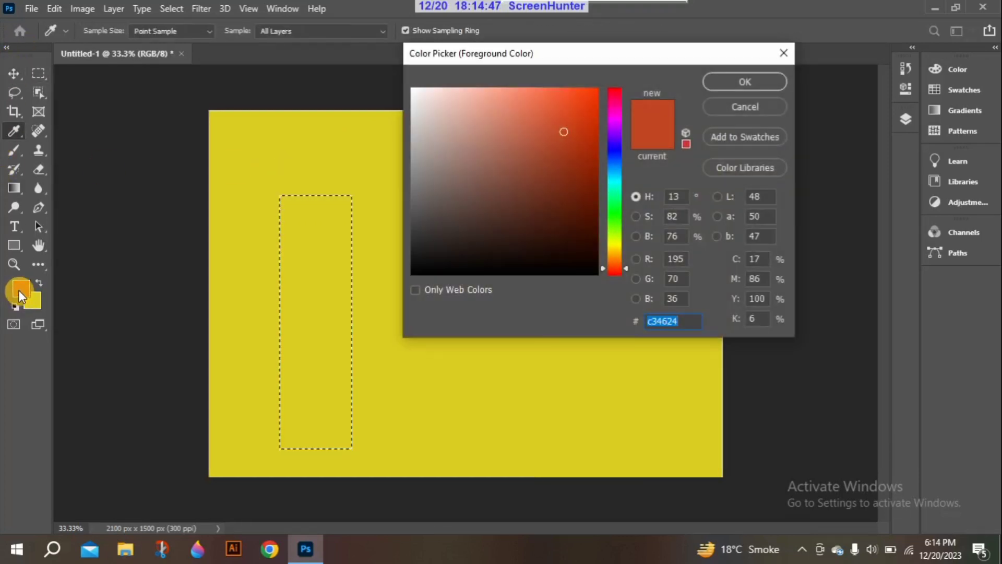
left_click(728, 85)
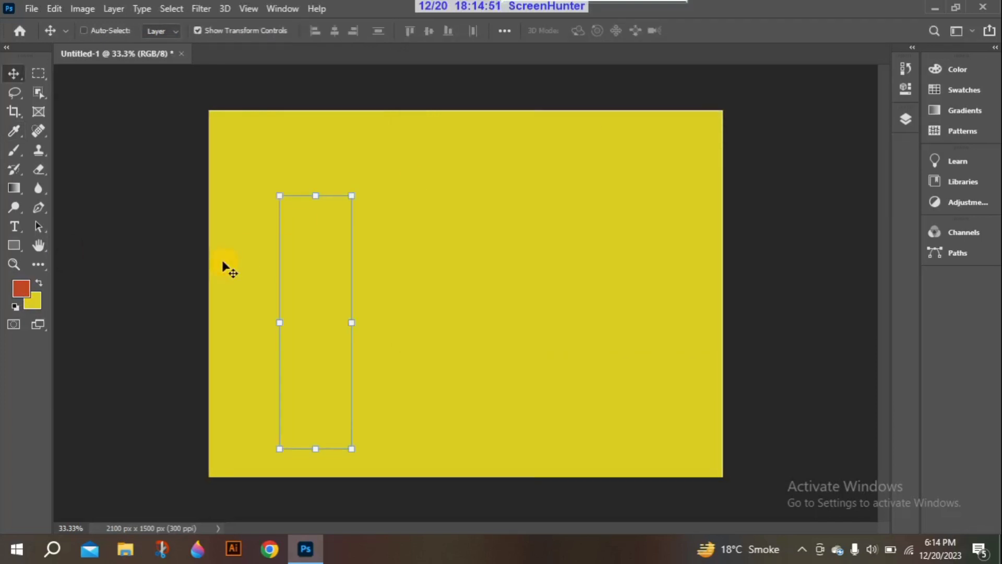
key("ctrl")
key("alt+BackSpace")
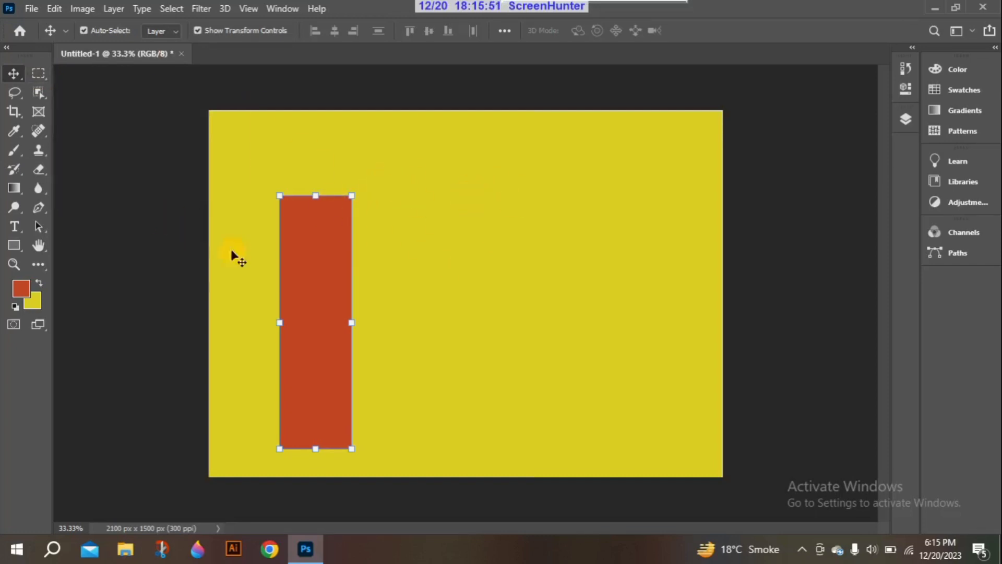
Switch to the Elliptical Marquee tool
left_click(171, 267)
left_click_drag(36, 73, 84, 79)
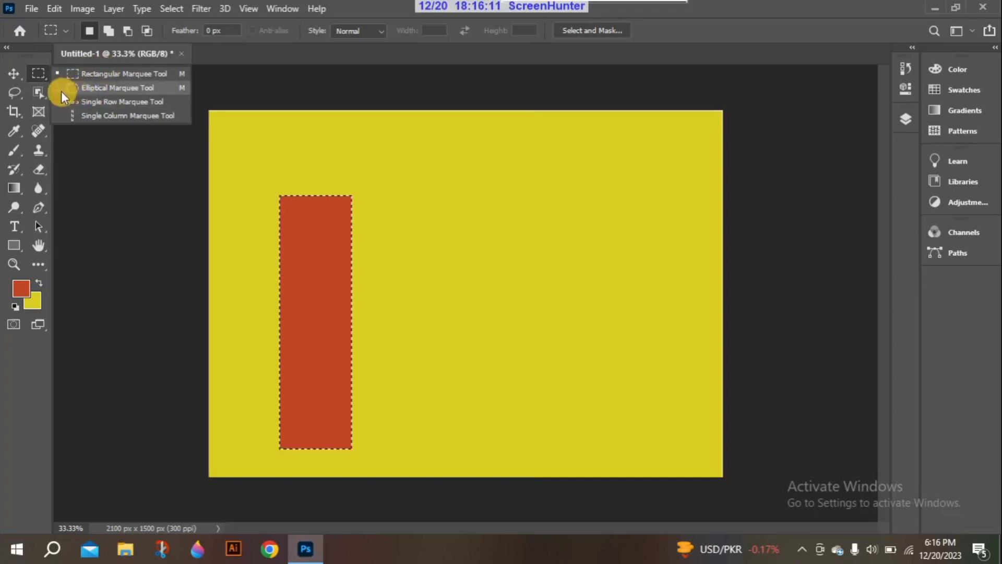
left_click(78, 83)
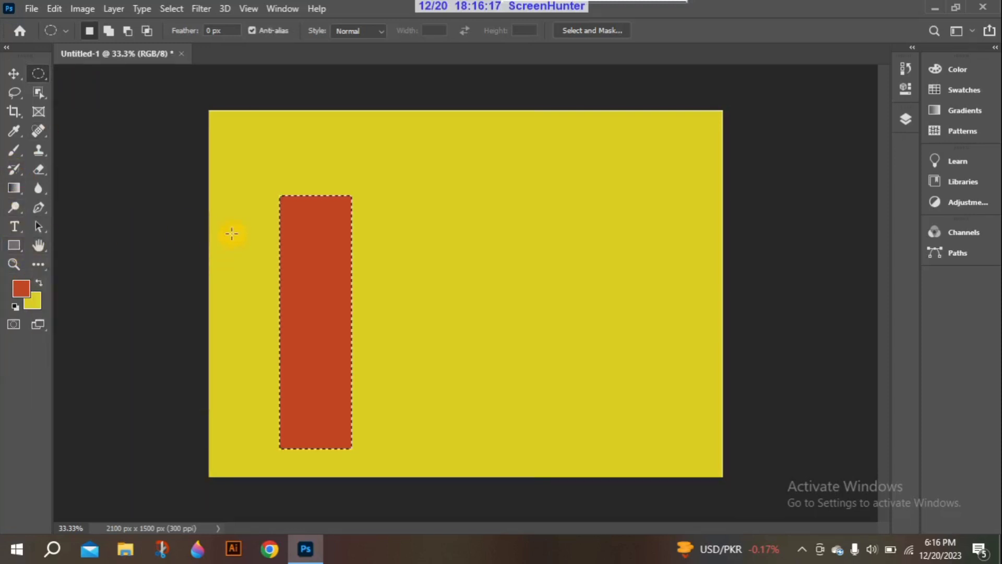
left_click_drag(402, 157, 560, 243)
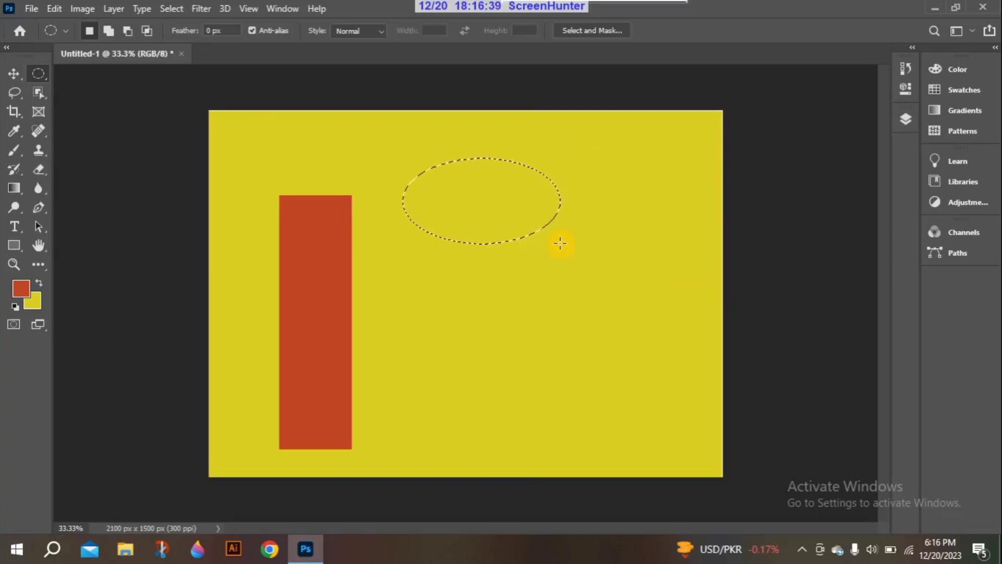
key("i")
key("shift+F5")
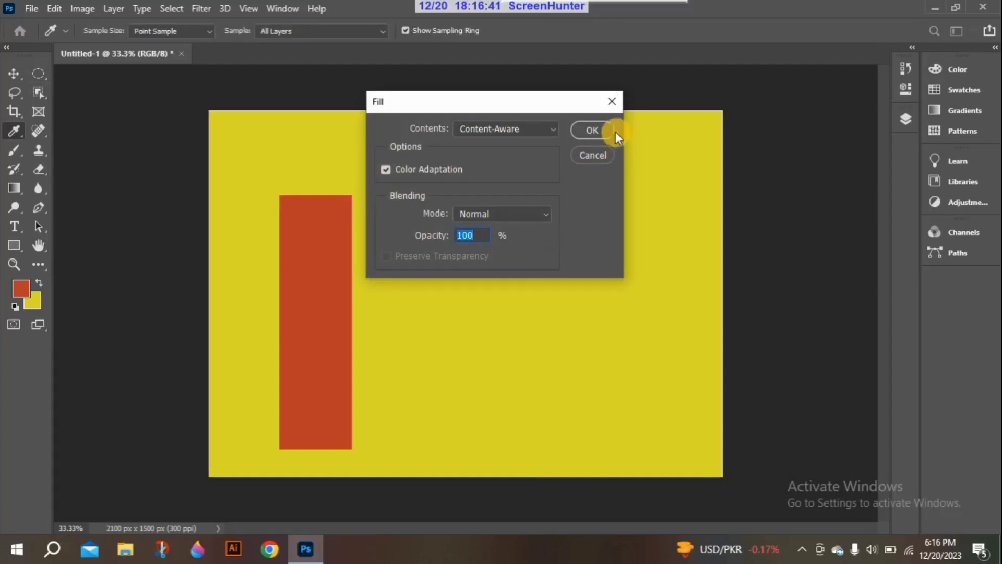
left_click(612, 102)
left_click(612, 102)
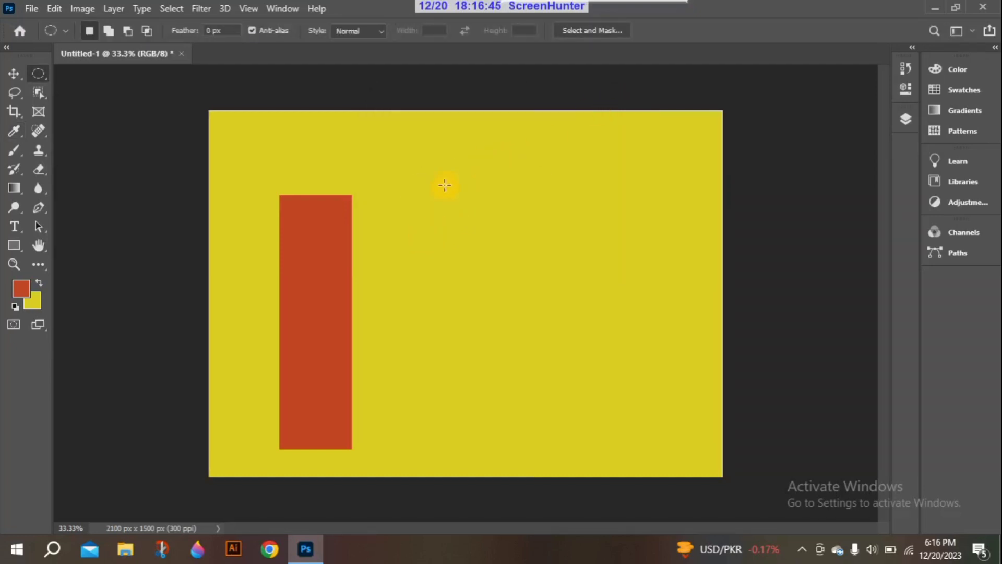
Draw a circular selection to the right of the orange-red rectangle and fill it with the foreground color
left_click_drag(444, 185, 526, 273)
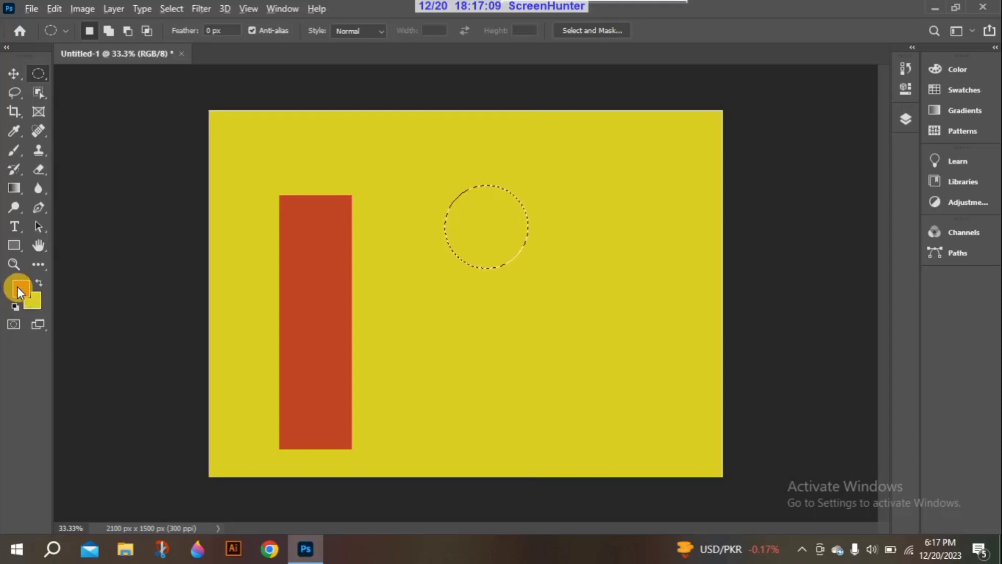
key("alt+BackSpace")
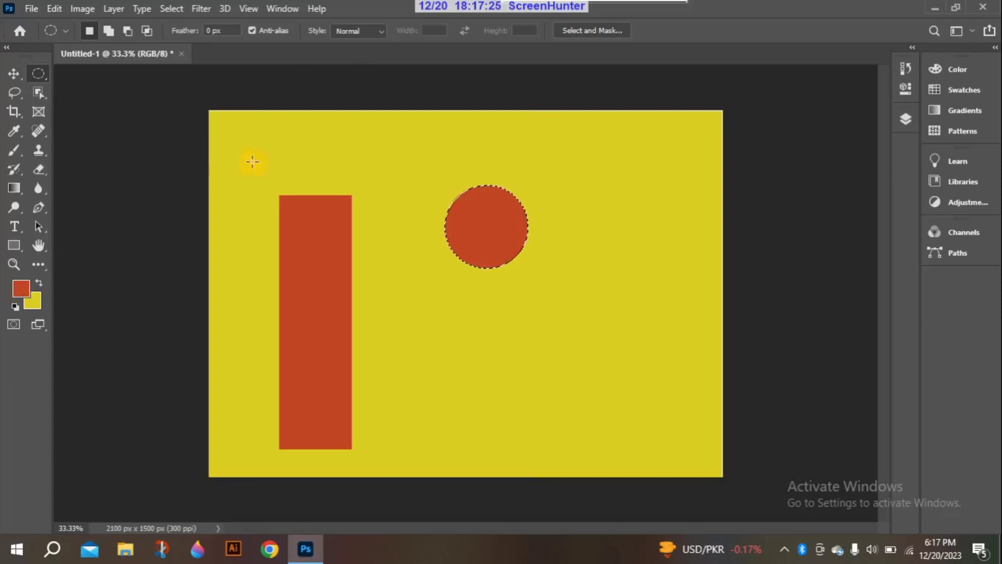
Set the background color to a bright light blue
left_click(32, 303)
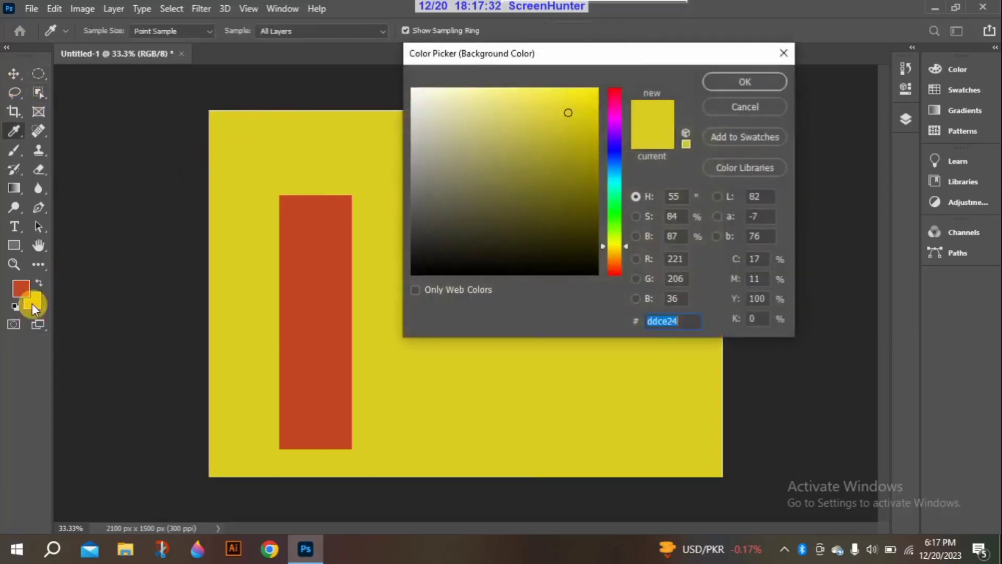
left_click(614, 173)
left_click(571, 110)
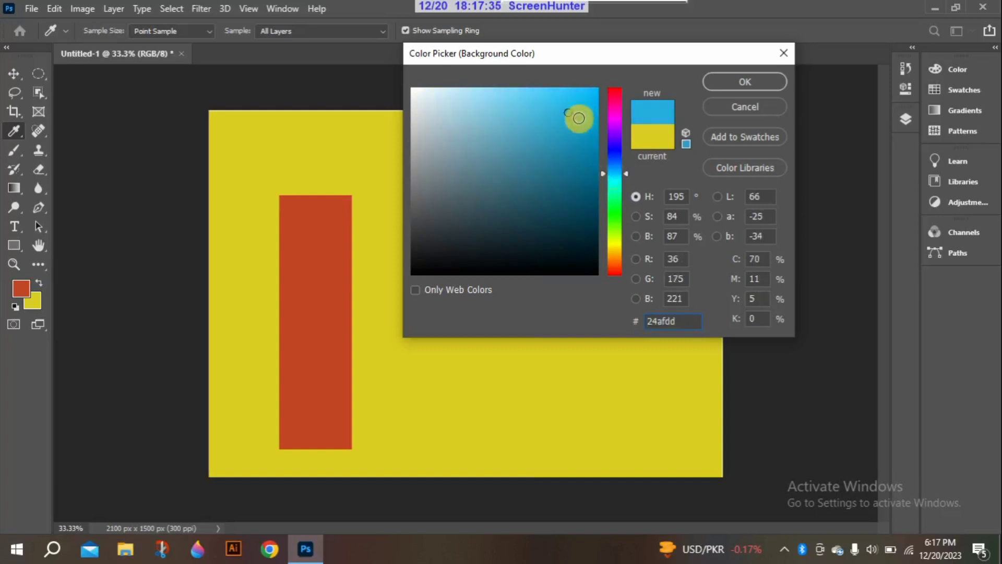
mouse_move(571, 113)
left_mouse_down()
mouse_move(577, 105)
mouse_move(516, 107)
mouse_move(579, 85)
mouse_move(524, 92)
mouse_move(550, 100)
mouse_move(566, 134)
mouse_move(575, 90)
mouse_move(555, 90)
left_mouse_up()
left_click(746, 81)
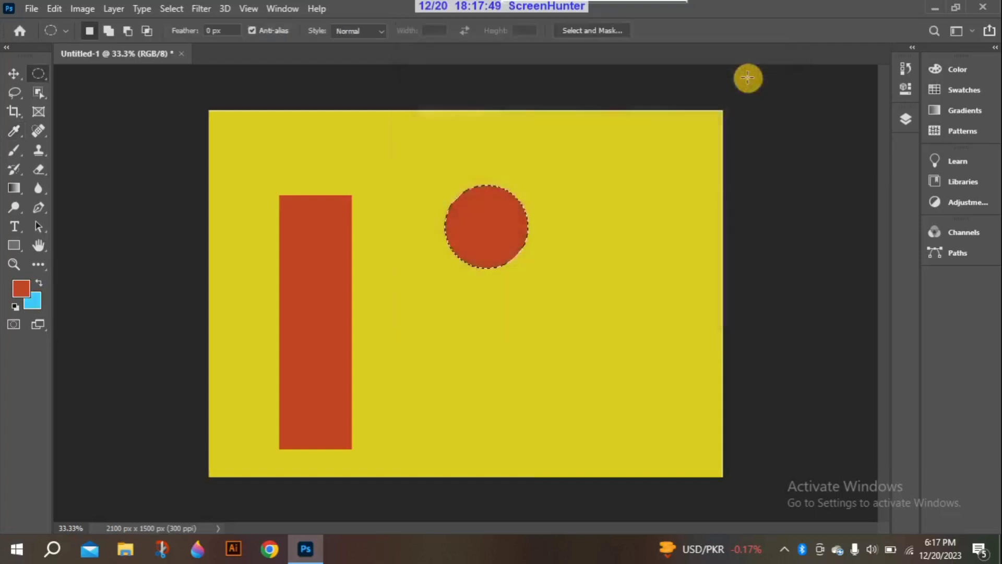
Set the foreground color to bright yellow efed1b
left_click(17, 293)
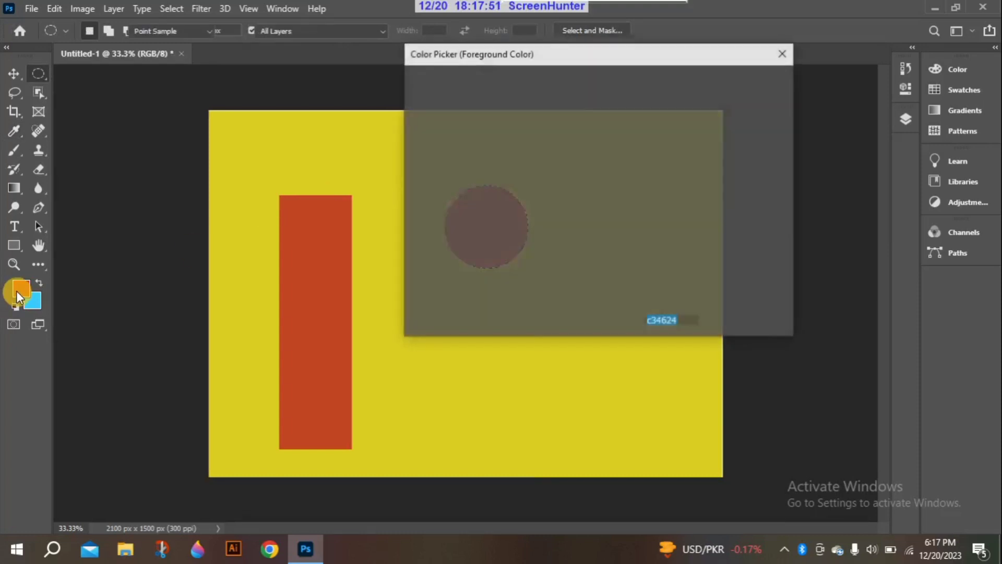
left_click(614, 238)
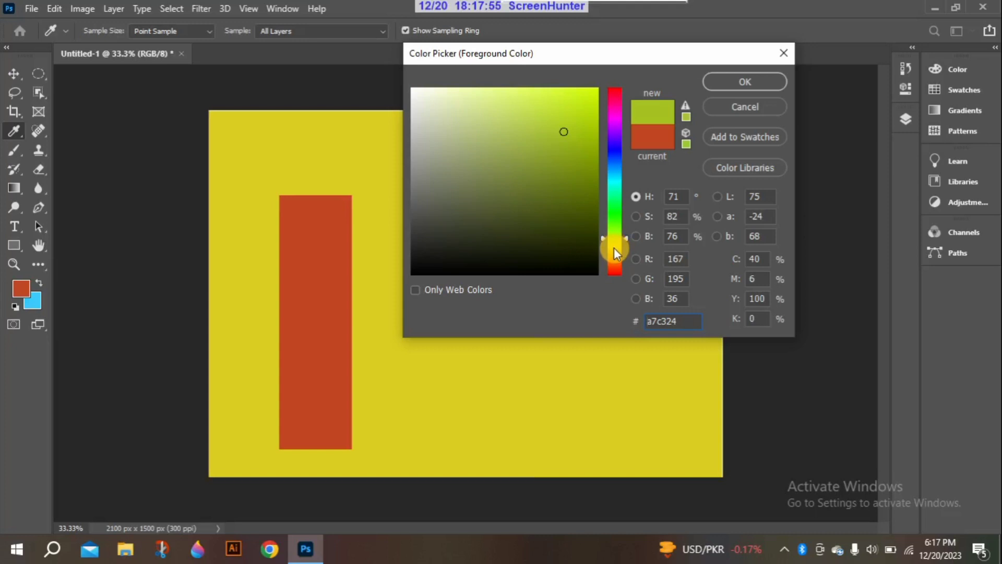
left_click(613, 243)
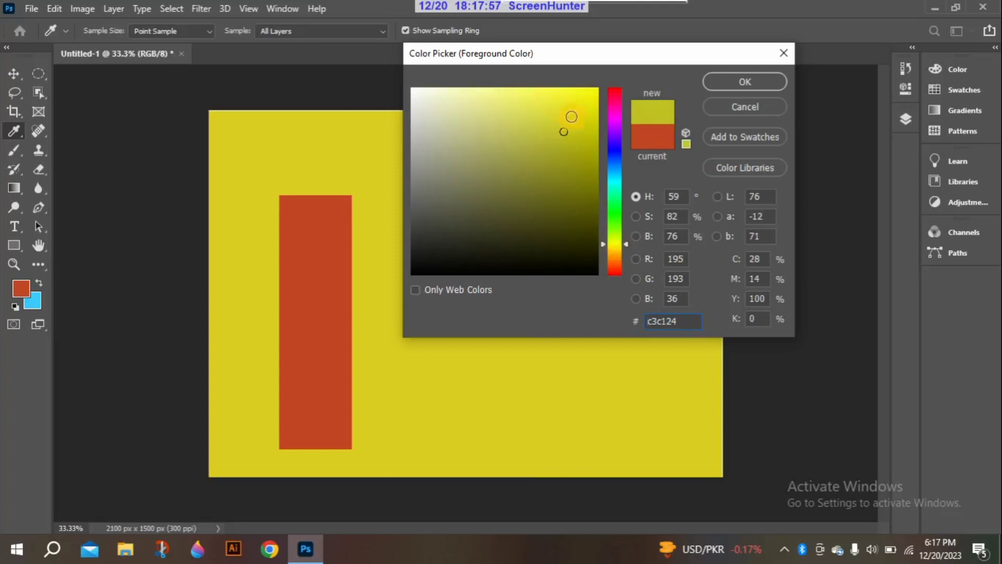
mouse_move(570, 132)
left_mouse_down()
mouse_move(575, 152)
mouse_move(541, 154)
mouse_move(519, 95)
mouse_move(577, 85)
mouse_move(586, 101)
mouse_move(578, 99)
left_mouse_up()
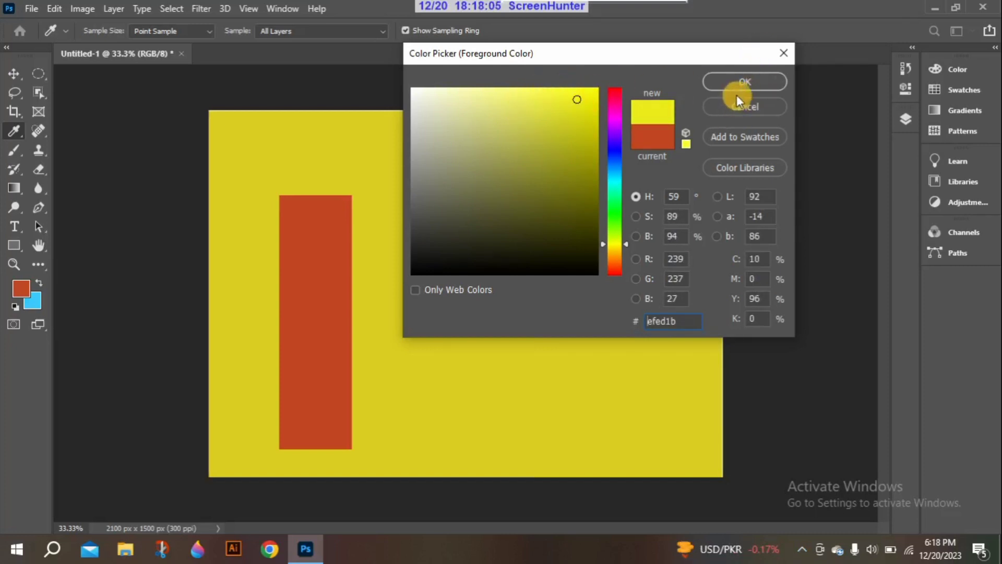
left_click(743, 83)
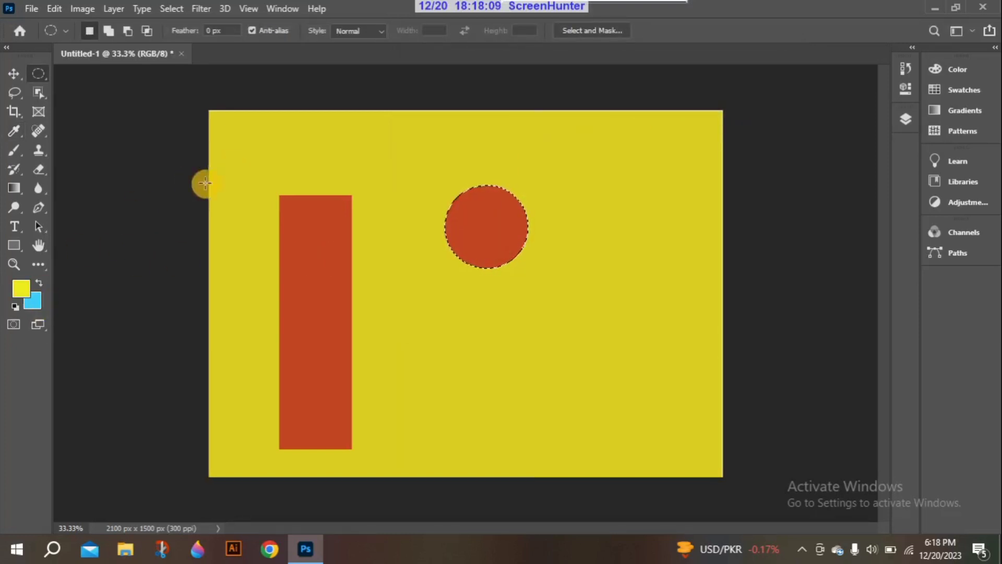
Replace the circular selection with a rectangular one covering the whole canvas and fill it with the light blue background color
left_click(239, 146)
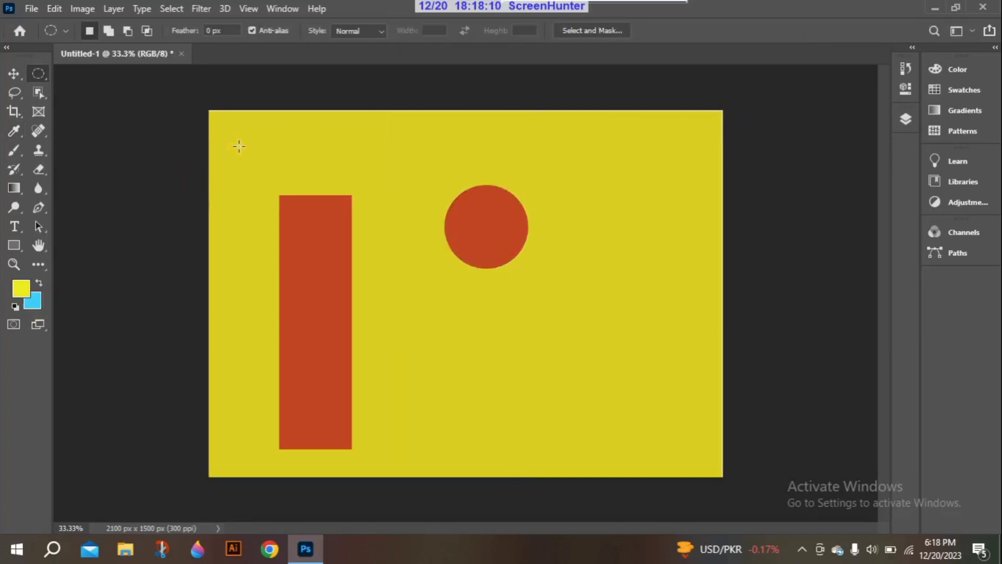
left_click(14, 74)
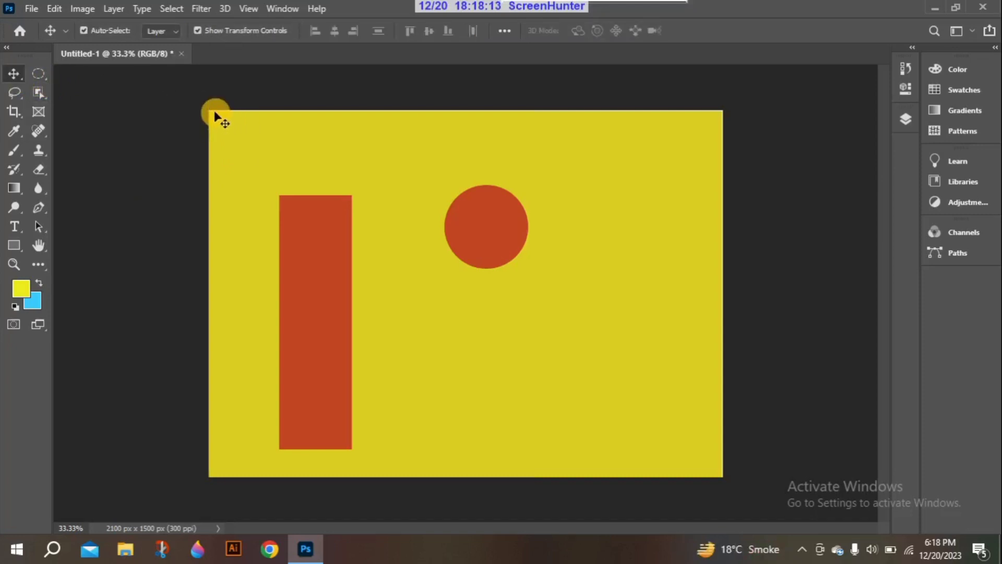
left_click(35, 74)
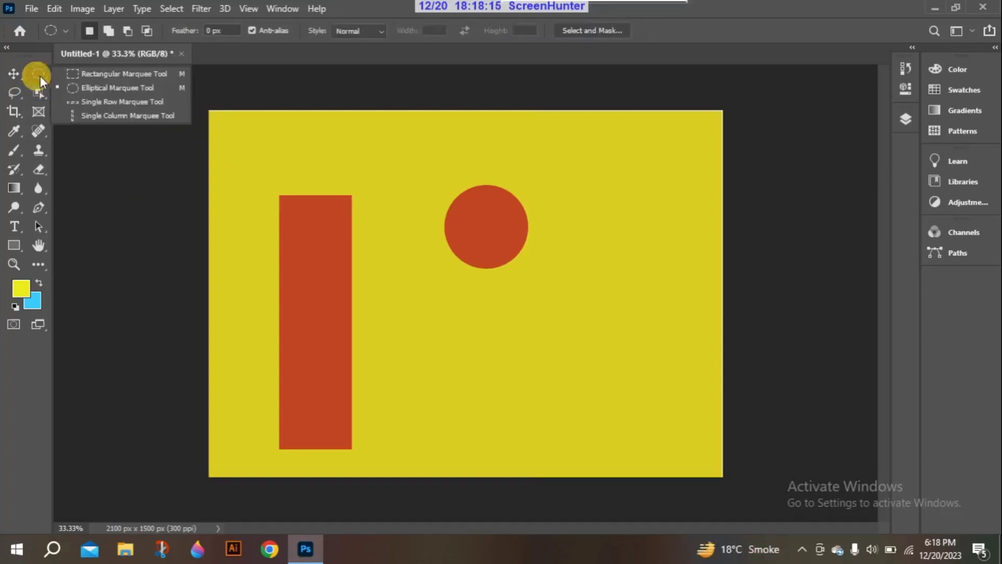
left_click(79, 73)
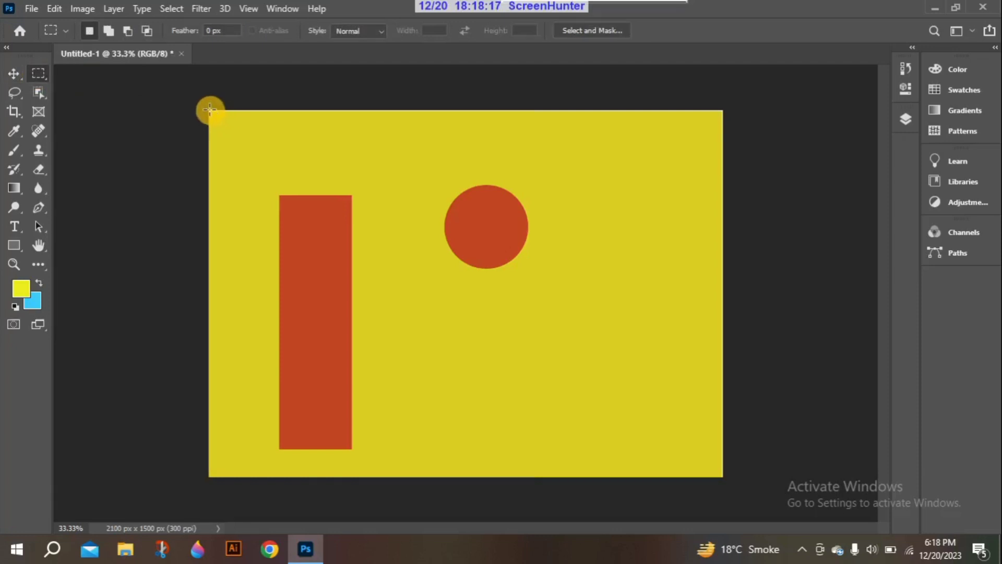
left_click_drag(209, 109, 724, 474)
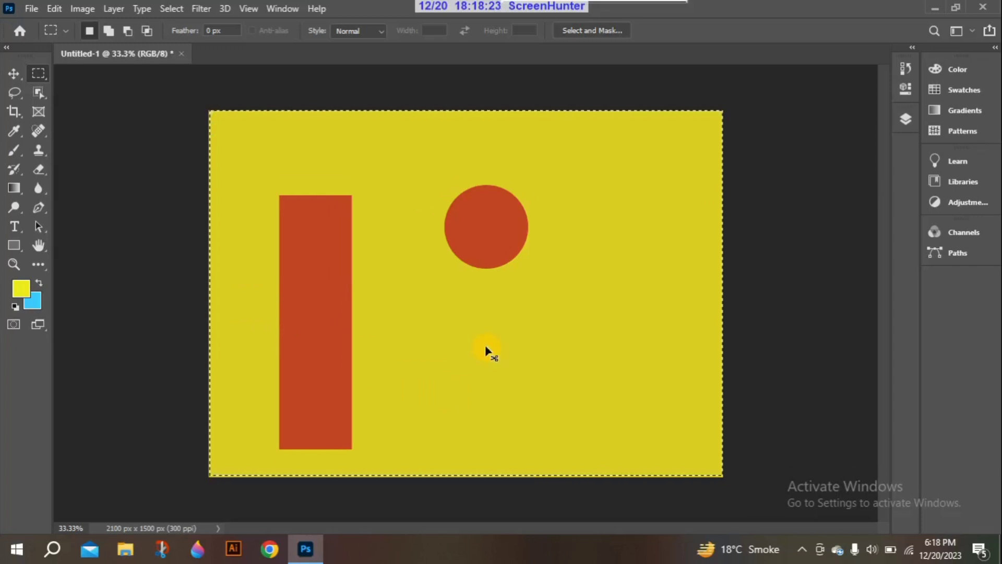
key("ctrl+BackSpace")
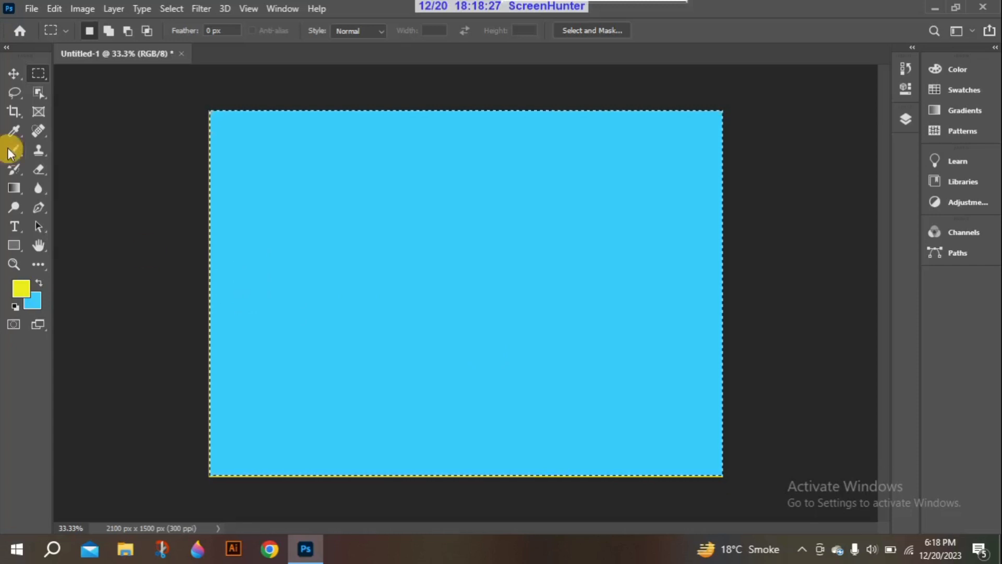
Fill a circular Elliptical Marquee selection near the canvas's upper-left corner with the yellow foreground color, then clear the selection
right_click(42, 67)
left_click(77, 84)
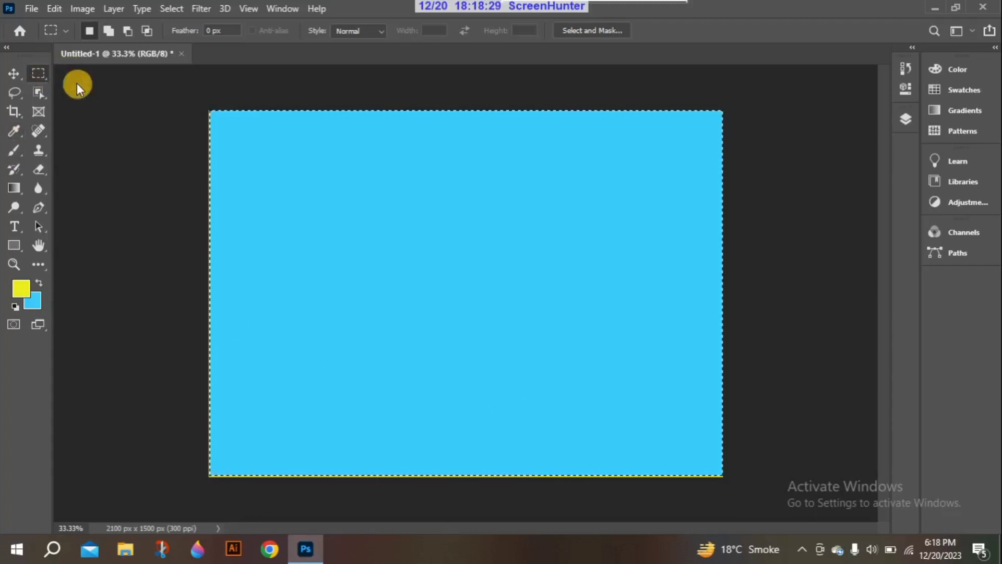
left_click_drag(233, 139, 257, 163)
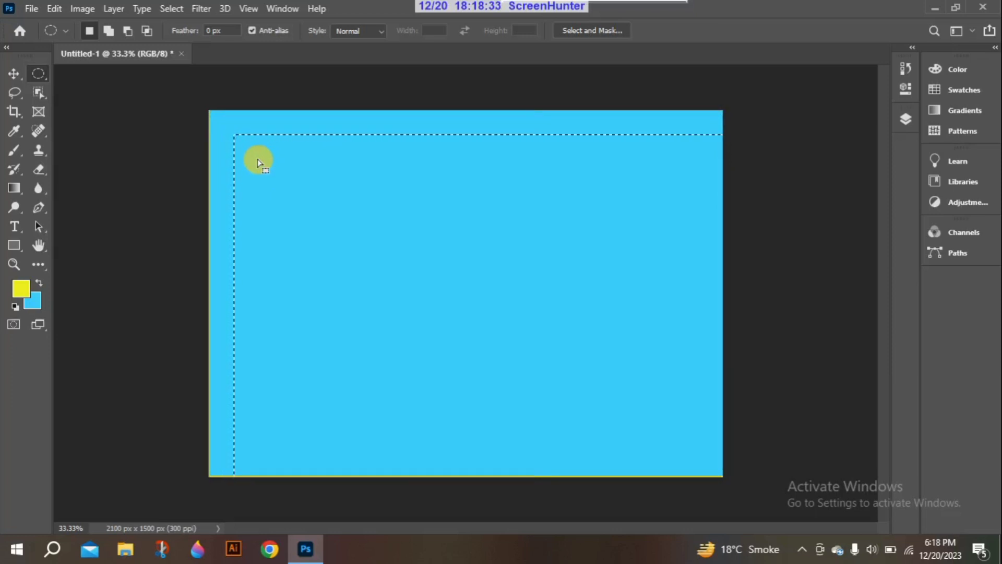
key("ctrl+z")
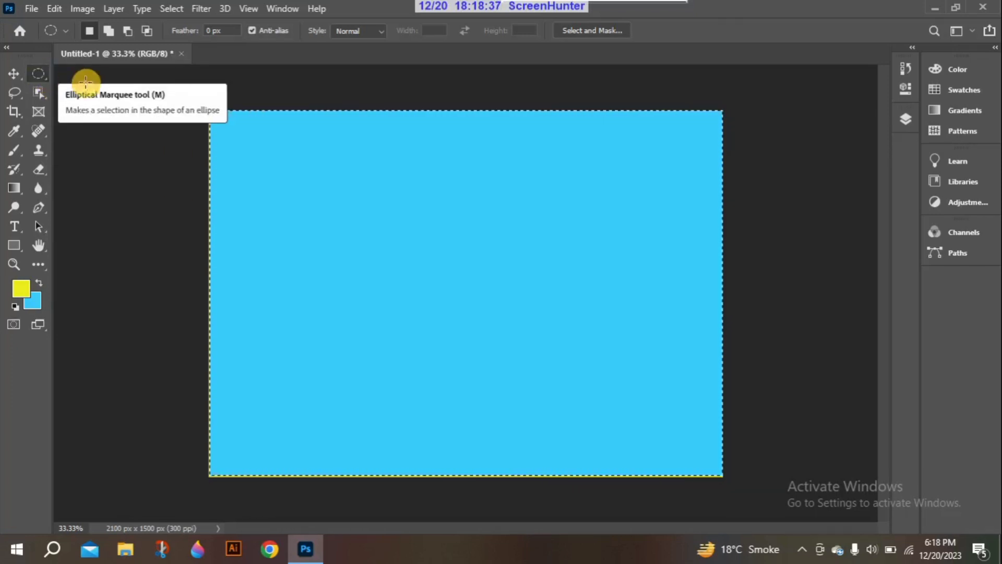
left_click(253, 146)
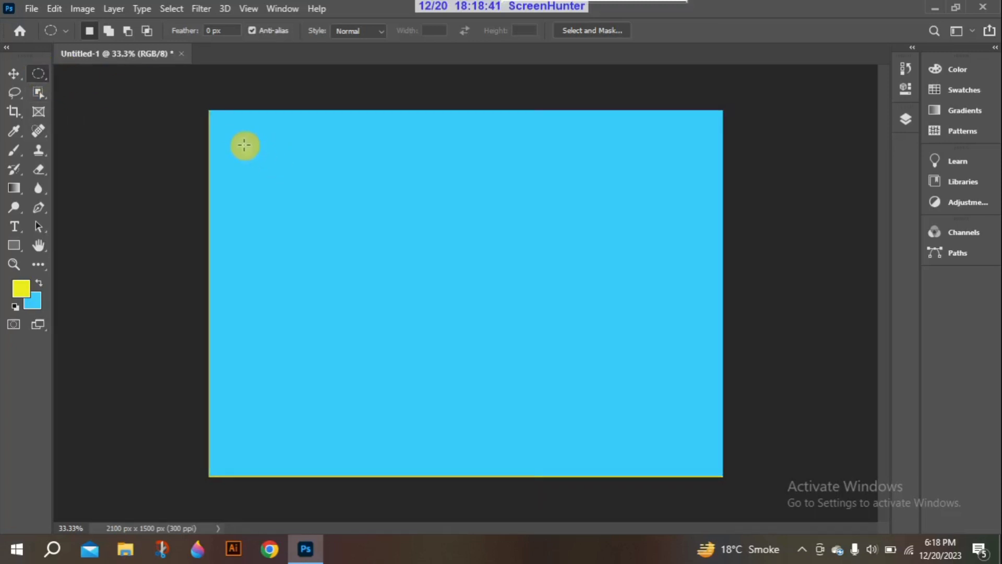
left_click_drag(244, 145, 314, 214)
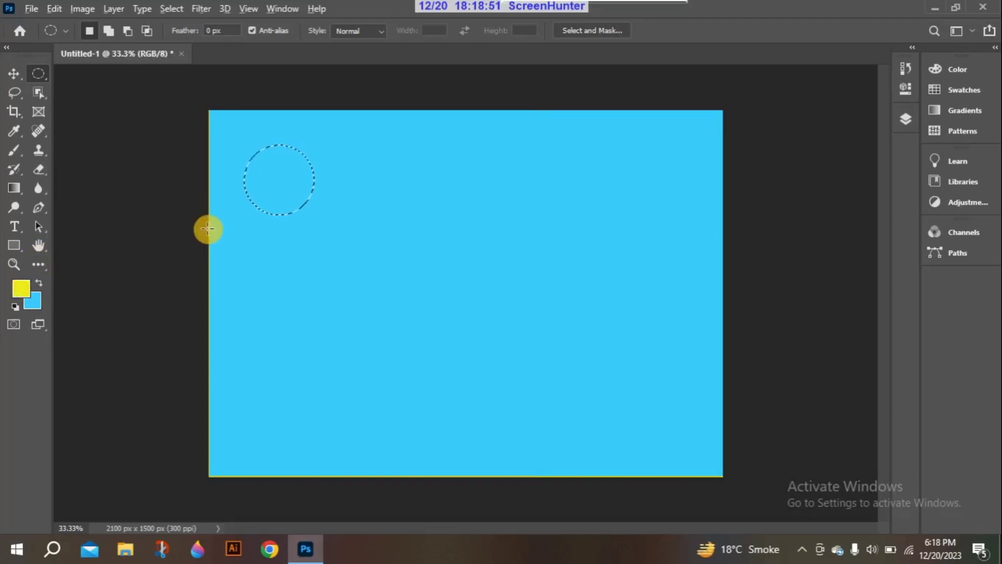
key("alt+BackSpace")
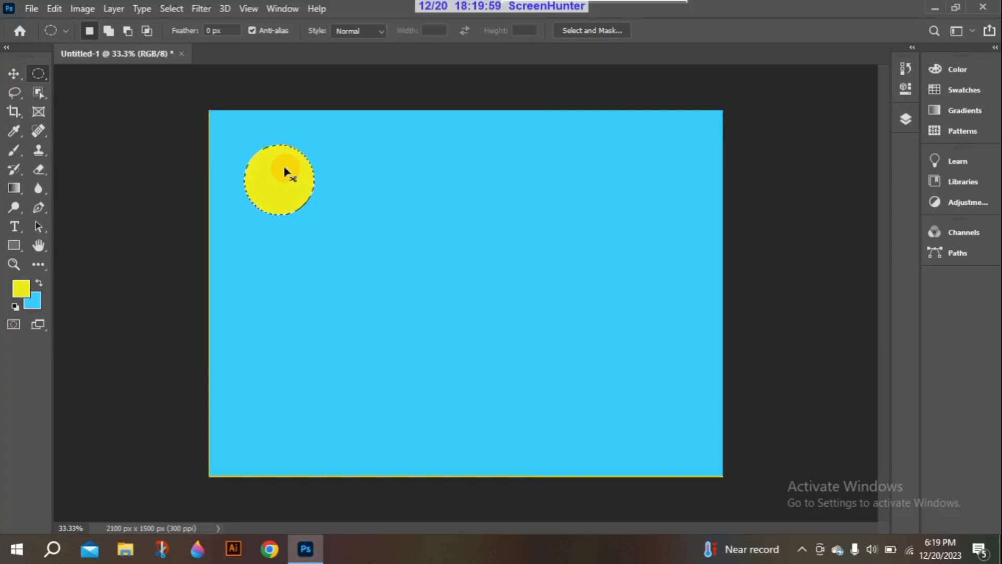
key("ctrl+d")
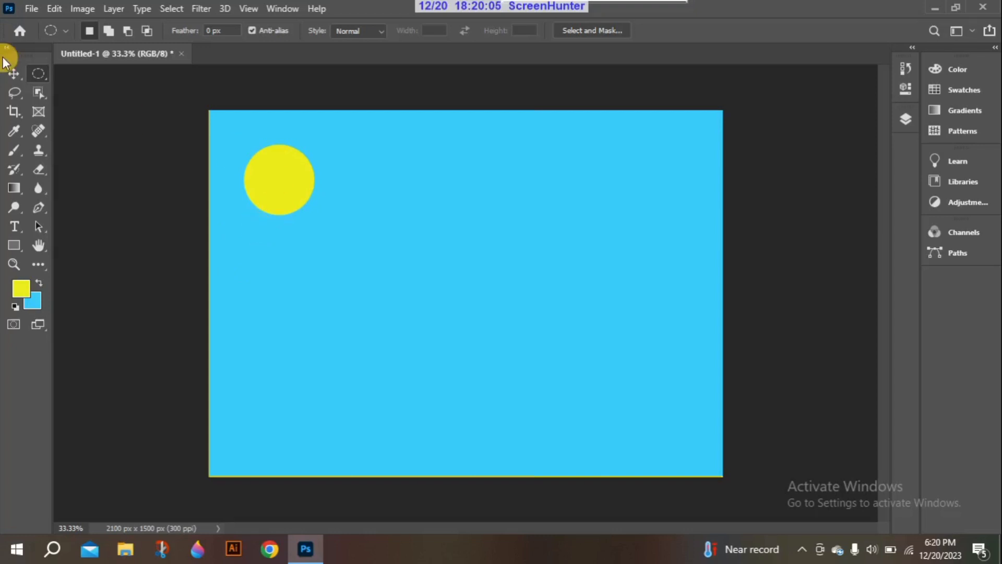
Try to move the yellow circle with the Move tool, declining to convert the Background layer to a normal layer
left_click(15, 74)
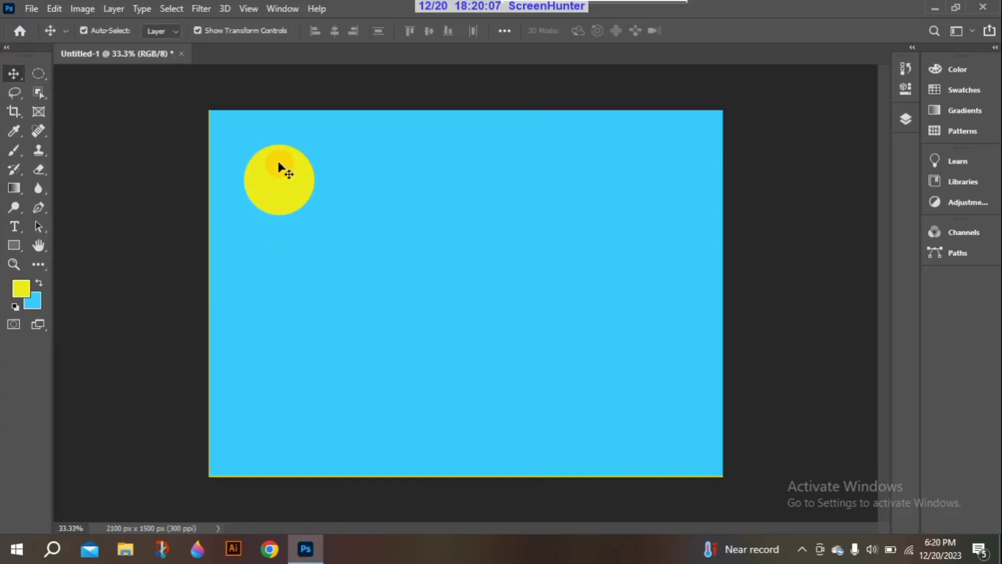
left_click_drag(280, 168, 214, 127)
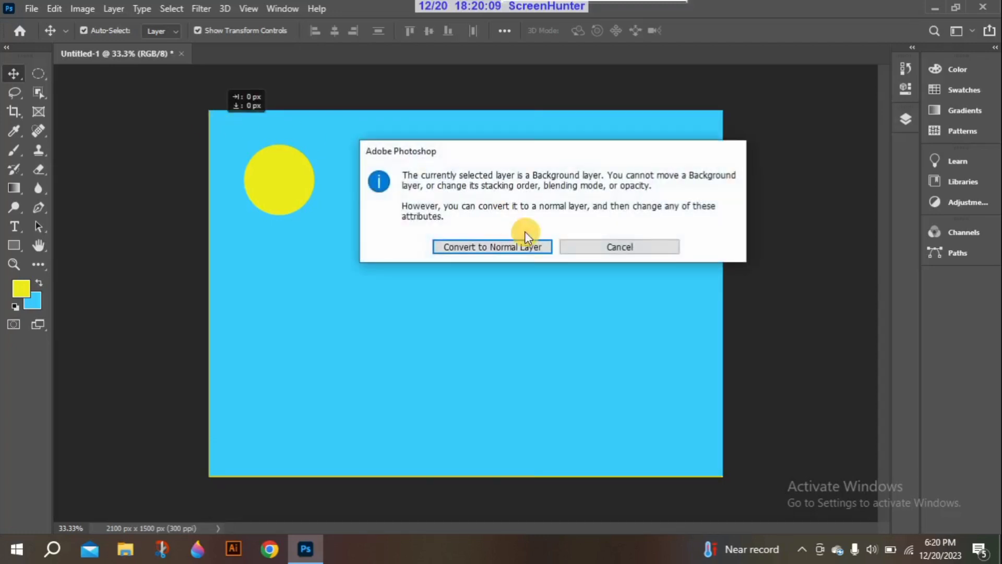
left_click(610, 248)
left_click_drag(184, 167, 252, 157)
left_click(583, 244)
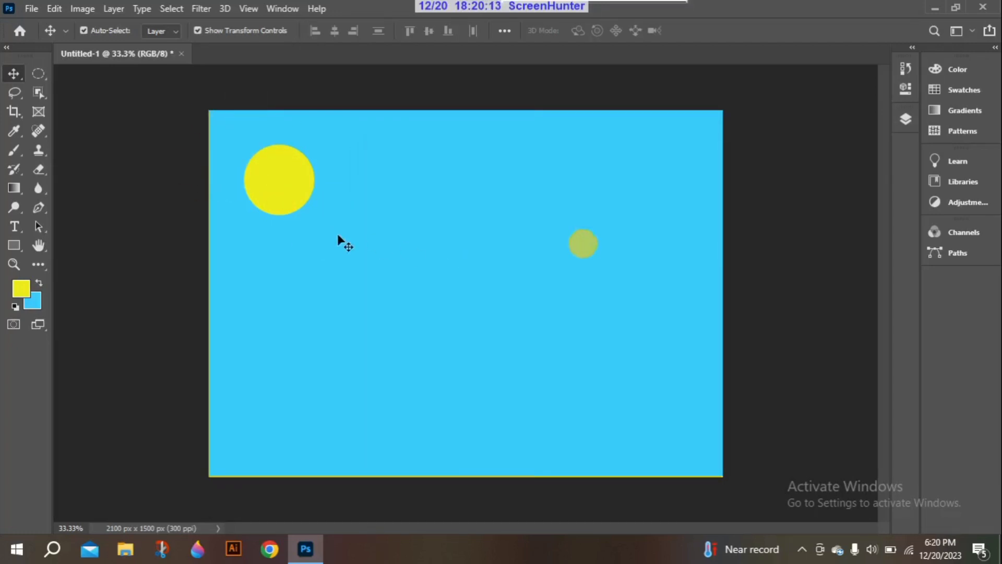
left_click_drag(305, 237, 218, 234)
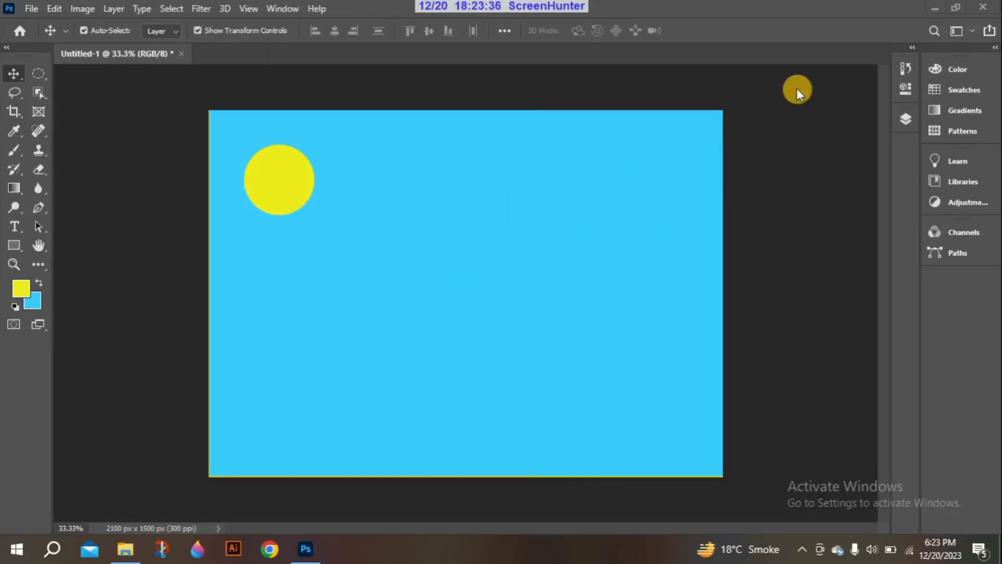
Create a new document at the Default Photoshop Size of 7 x 5 in, 300 ppi, with a white background
left_click(31, 8)
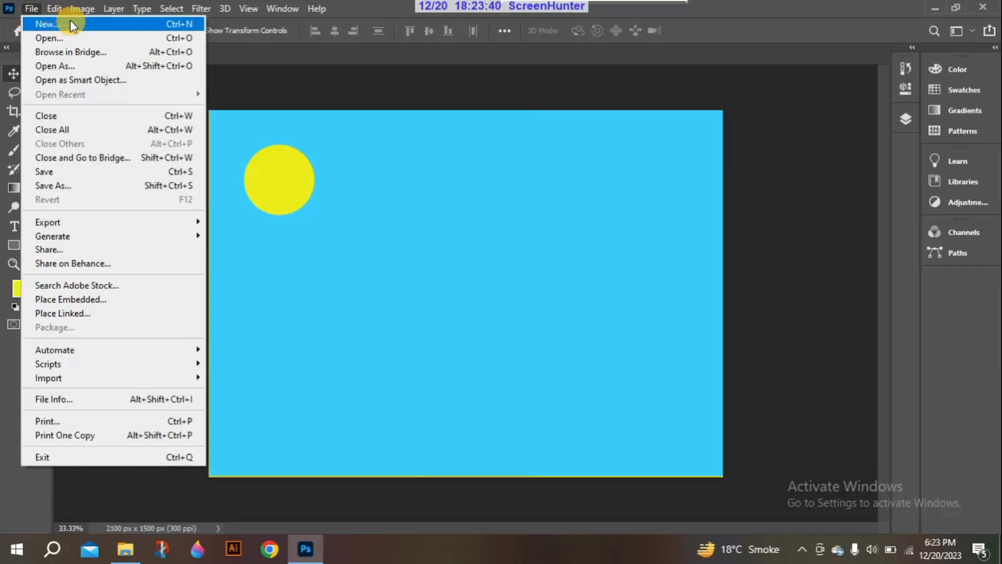
left_click(83, 23)
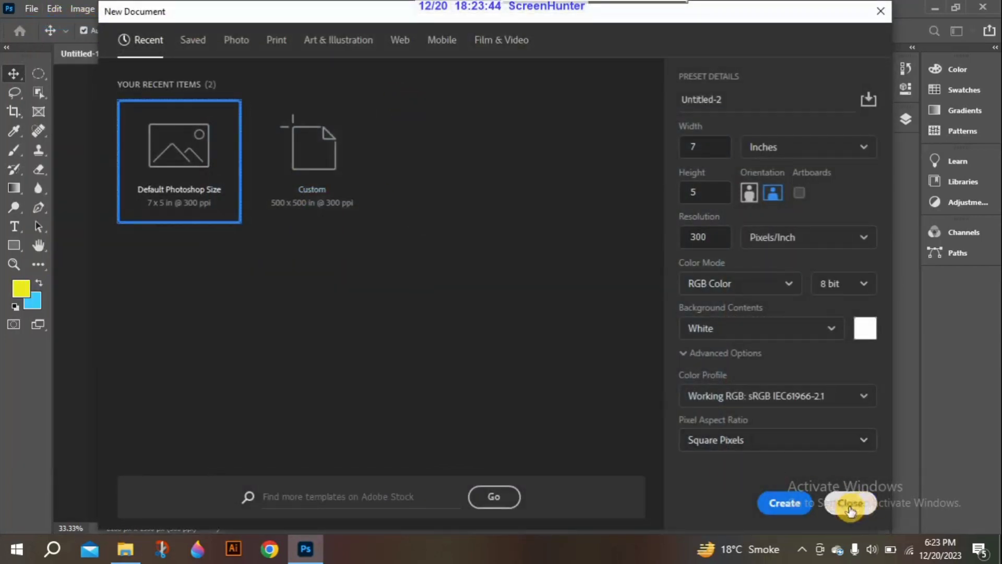
left_click(795, 511)
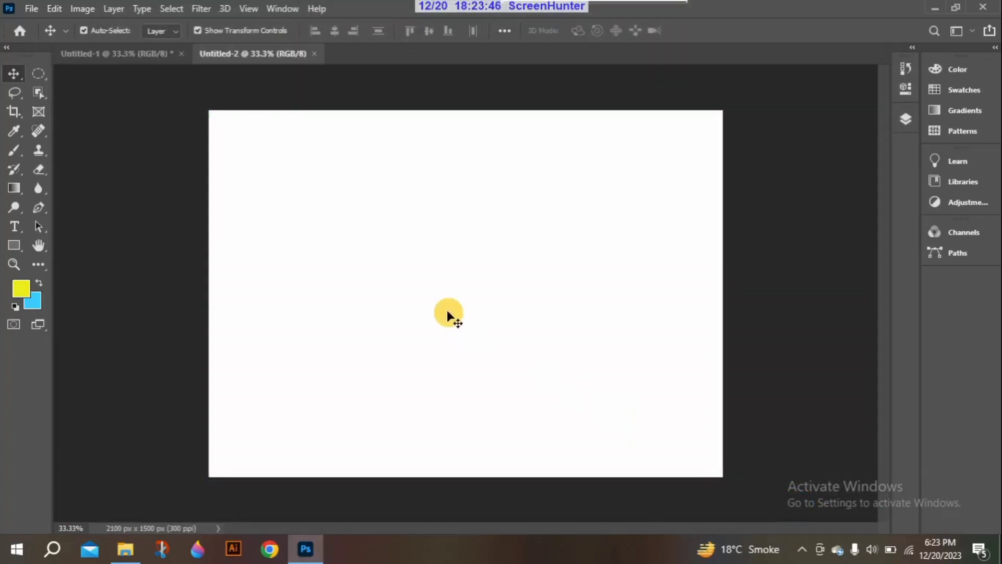
Place the image Yellow Bright Business Idea Tutorial Youtube Thumbnail (9) near the canvas center, scaled to about 33.4% wide and 33.8% high
left_click(933, 7)
left_click_drag(305, 112, 414, 258)
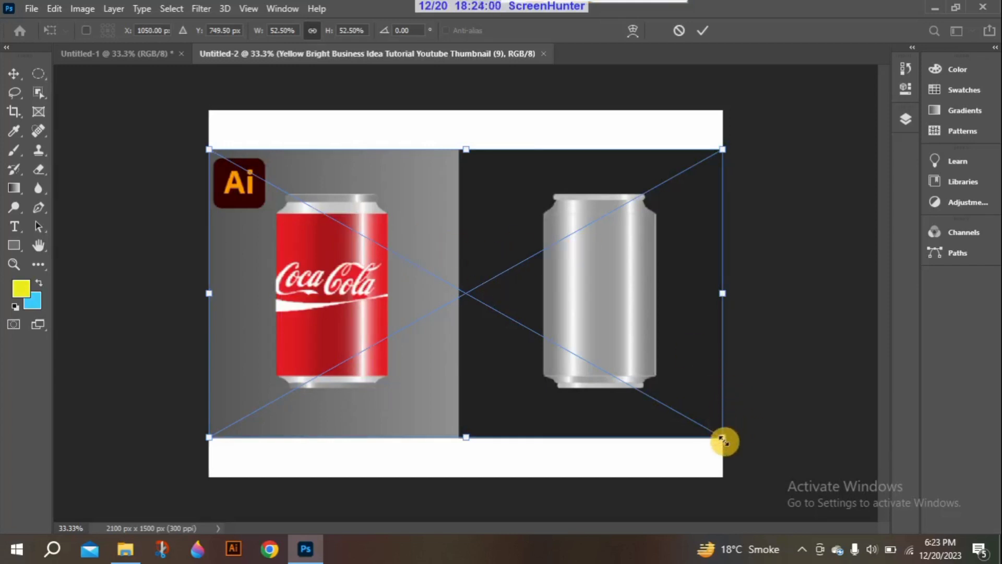
left_click_drag(723, 440, 537, 337)
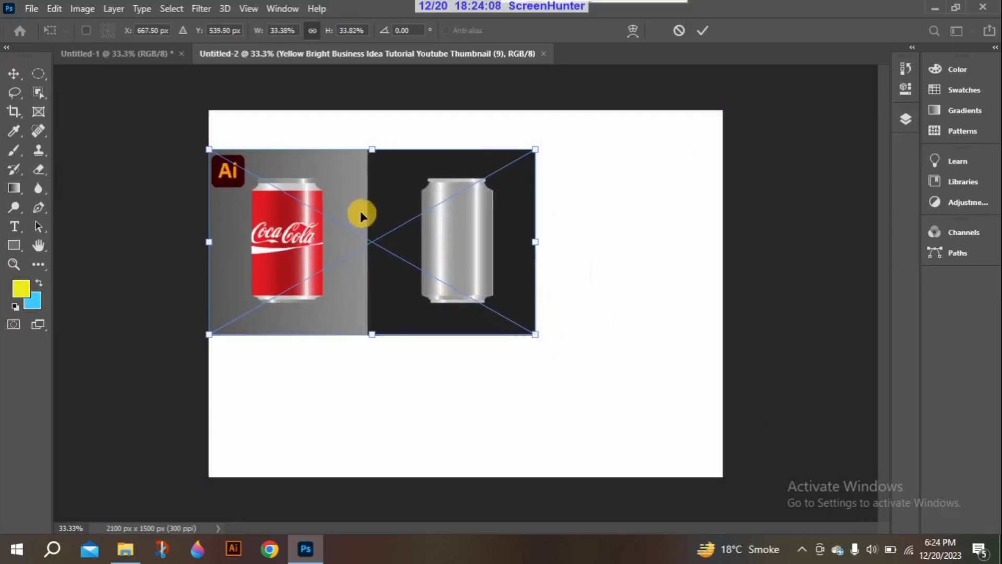
left_click_drag(360, 211, 442, 239)
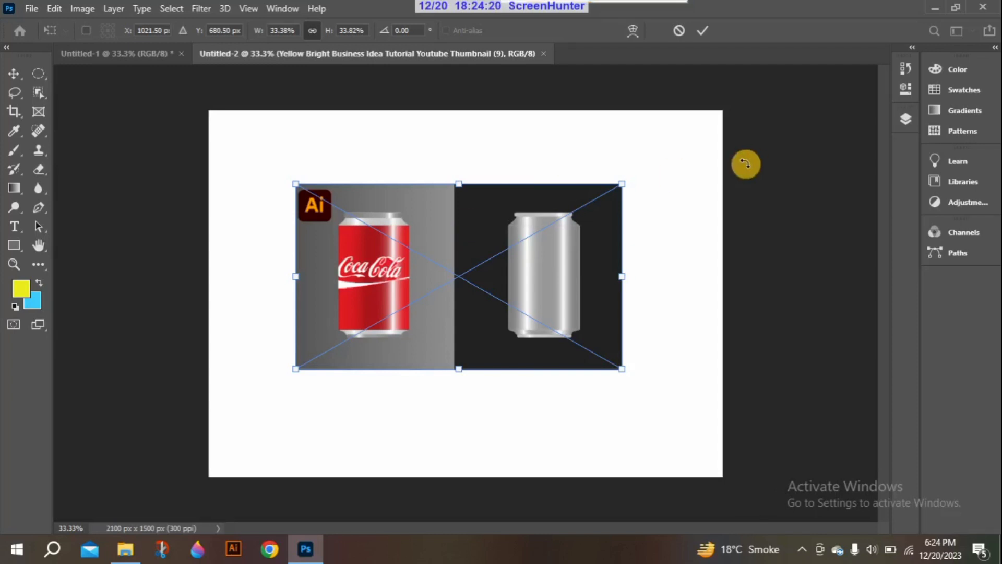
Commit the placed image and select both its layer and the Background layer
left_click(906, 121)
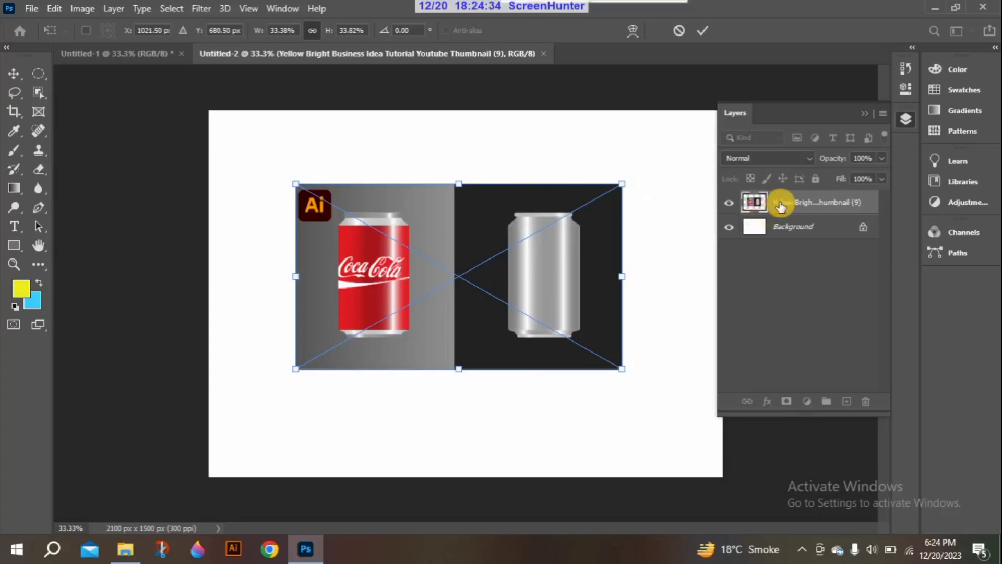
left_click_drag(765, 210, 788, 220)
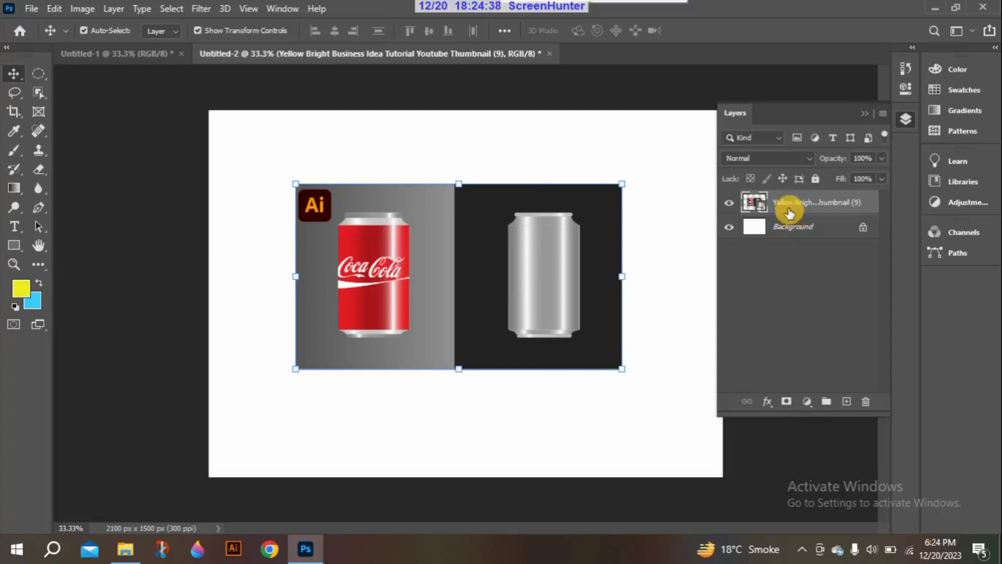
left_click(793, 230)
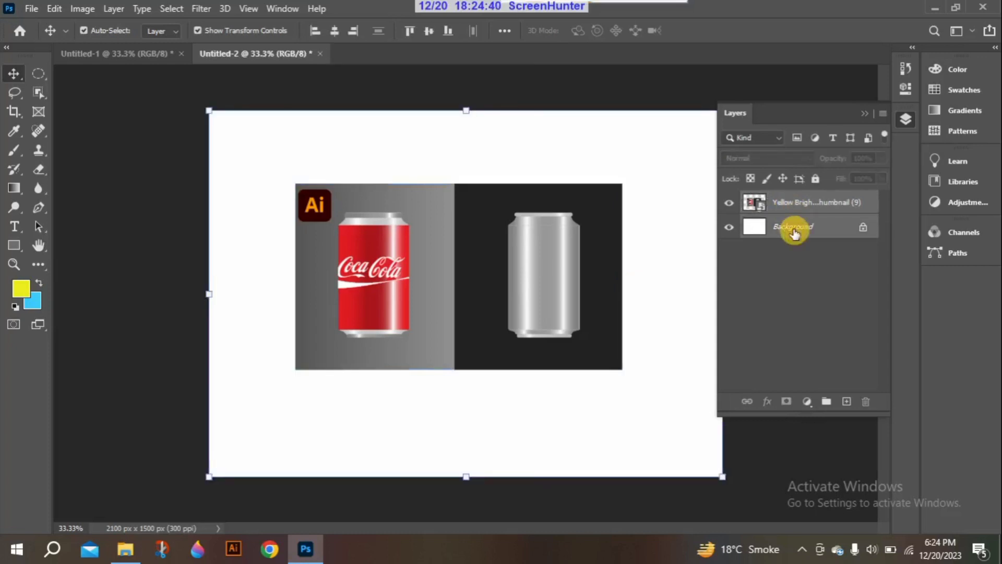
left_click(793, 206)
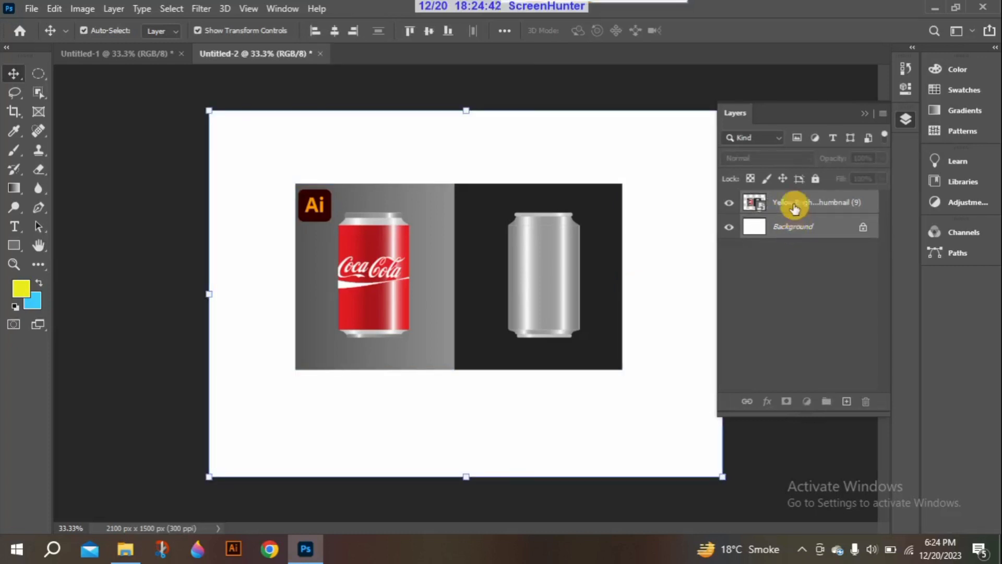
Leave only the placed image layer selected and collapse the layer list
left_click_drag(794, 206, 794, 225)
left_click(791, 253)
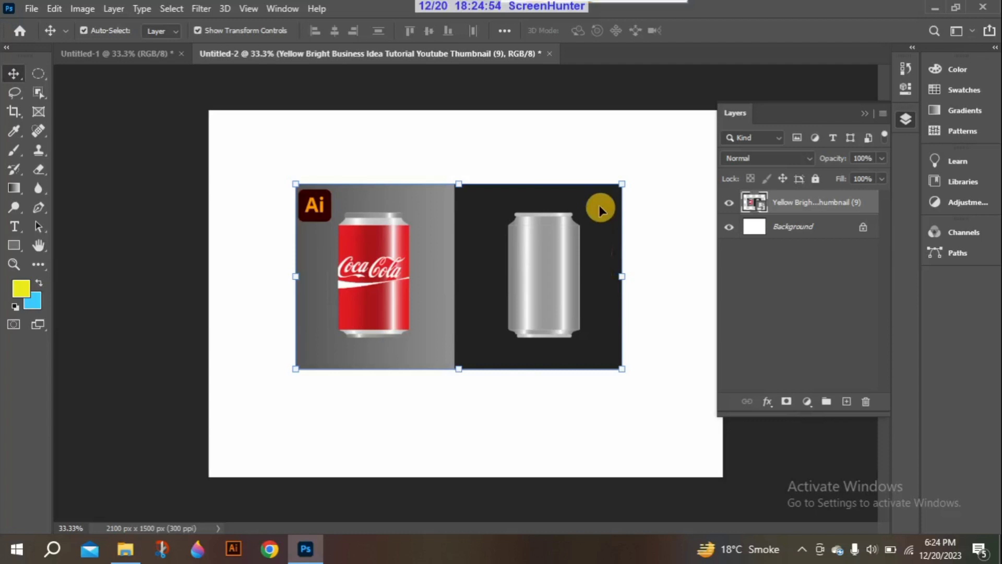
left_click(865, 112)
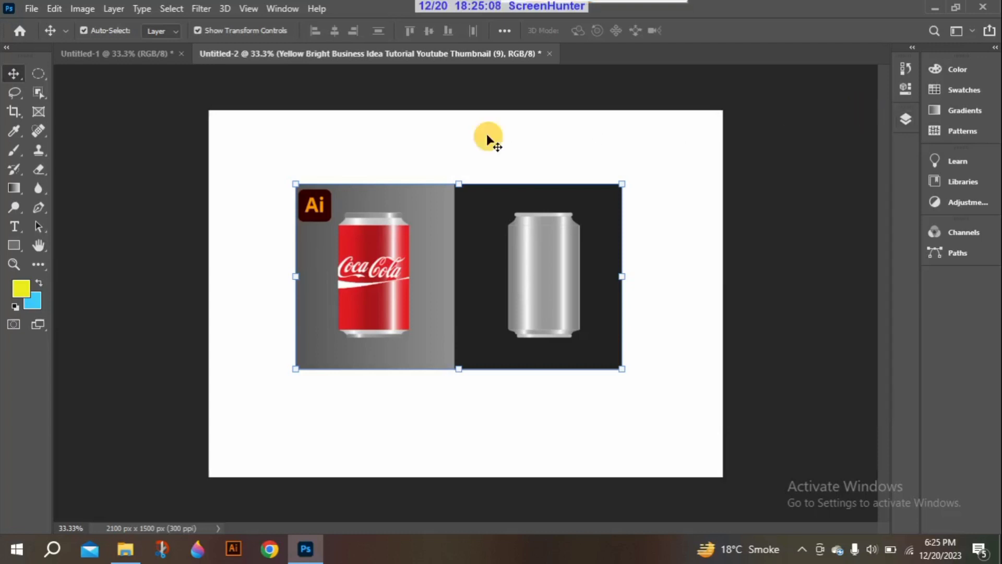
Select the silver can on the placed image with the Rectangular Marquee tool and copy it to a new layer
left_click(39, 77)
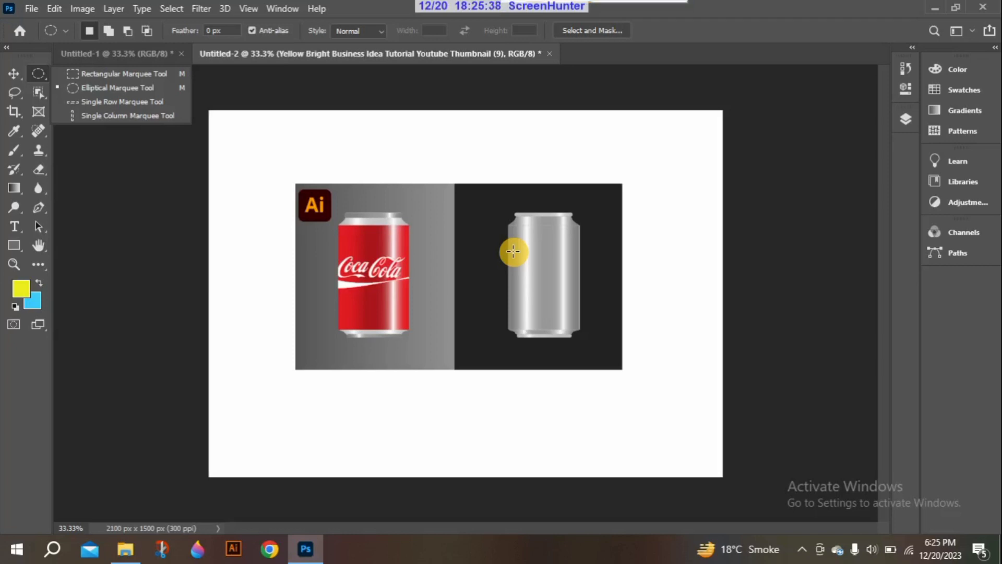
left_click(905, 119)
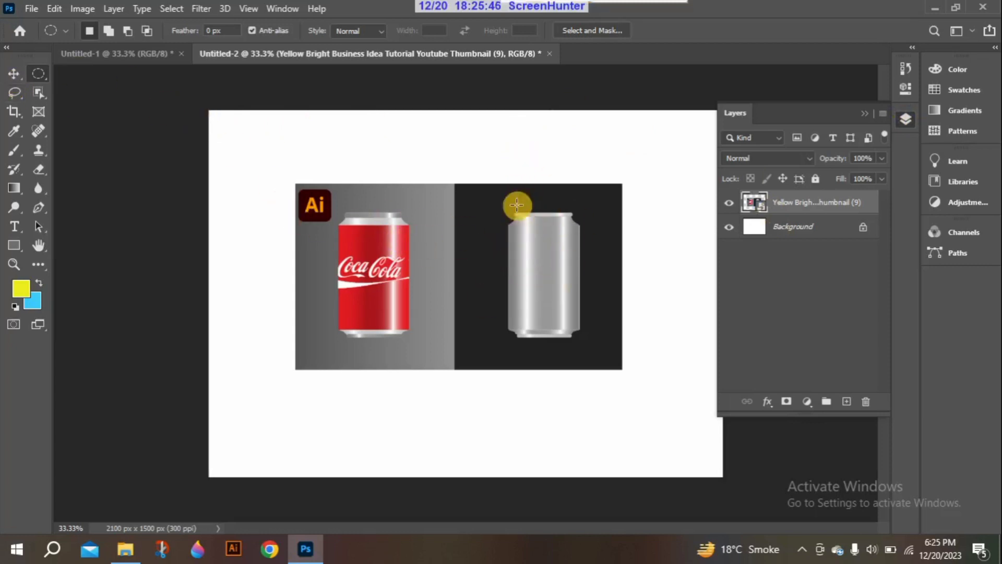
right_click(40, 69)
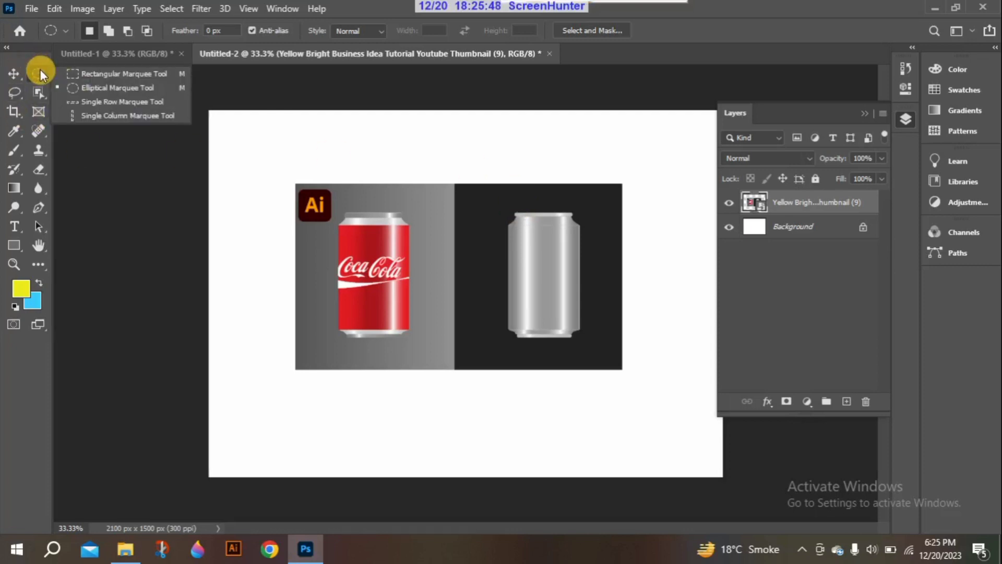
left_click(109, 72)
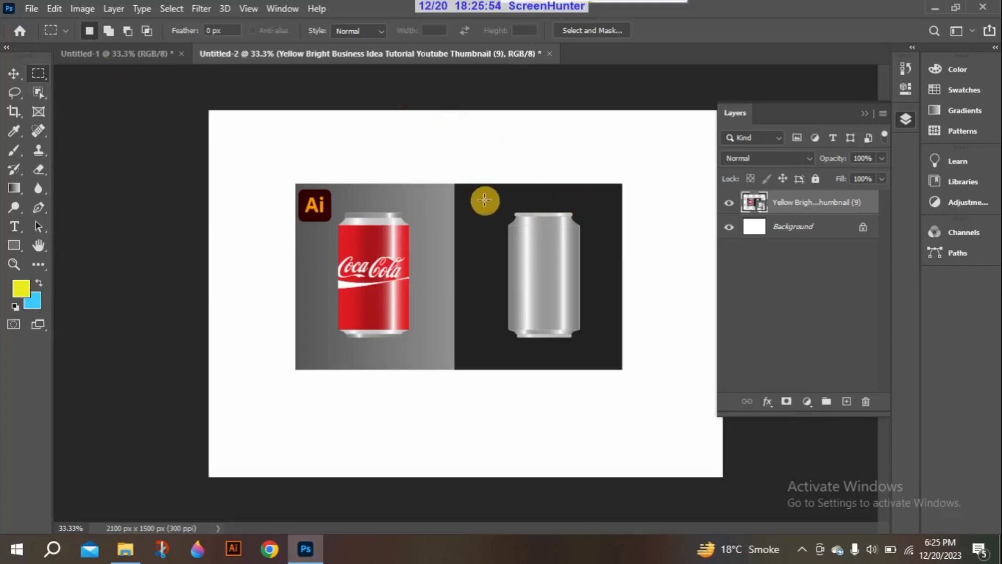
left_click_drag(484, 199, 603, 353)
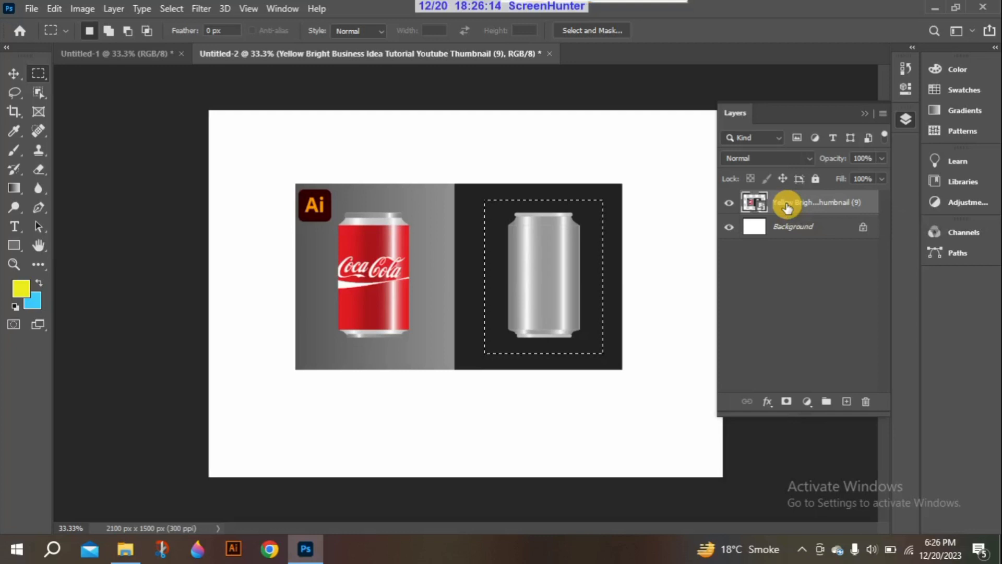
key("ctrl+j")
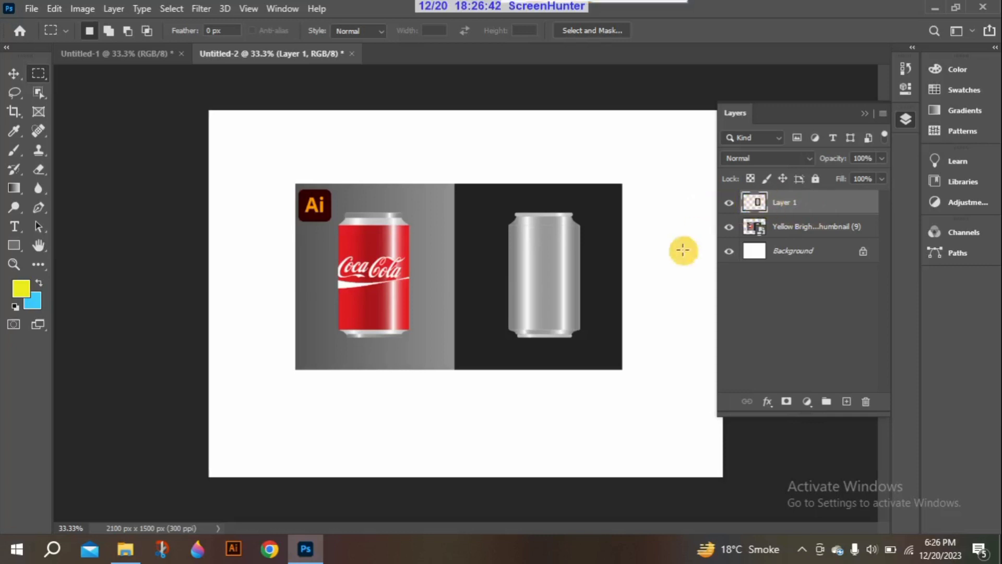
Move the copied silver can to the lower left of the canvas and the placed image to the upper right
left_click_drag(546, 248, 580, 315)
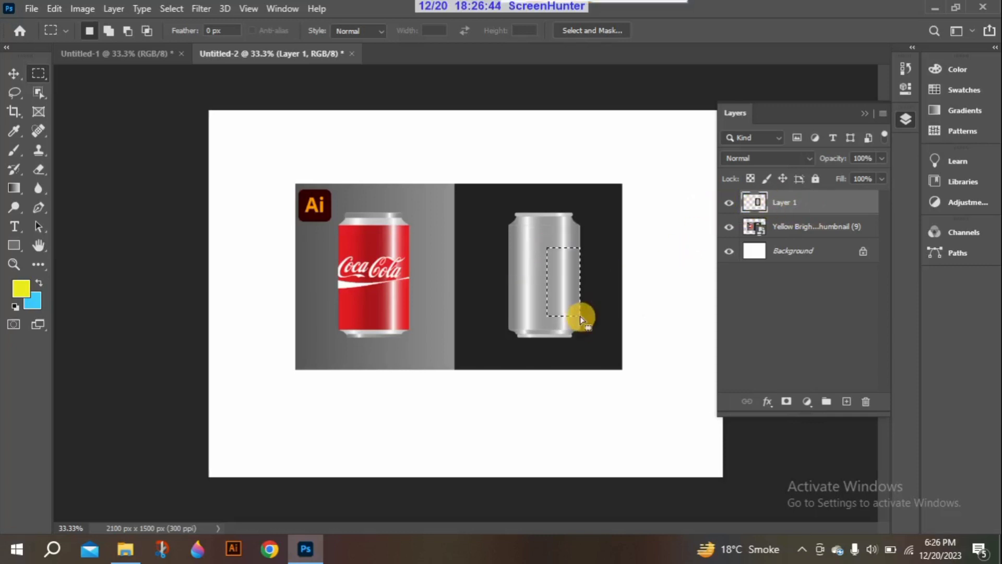
left_click(580, 316)
left_click(13, 73)
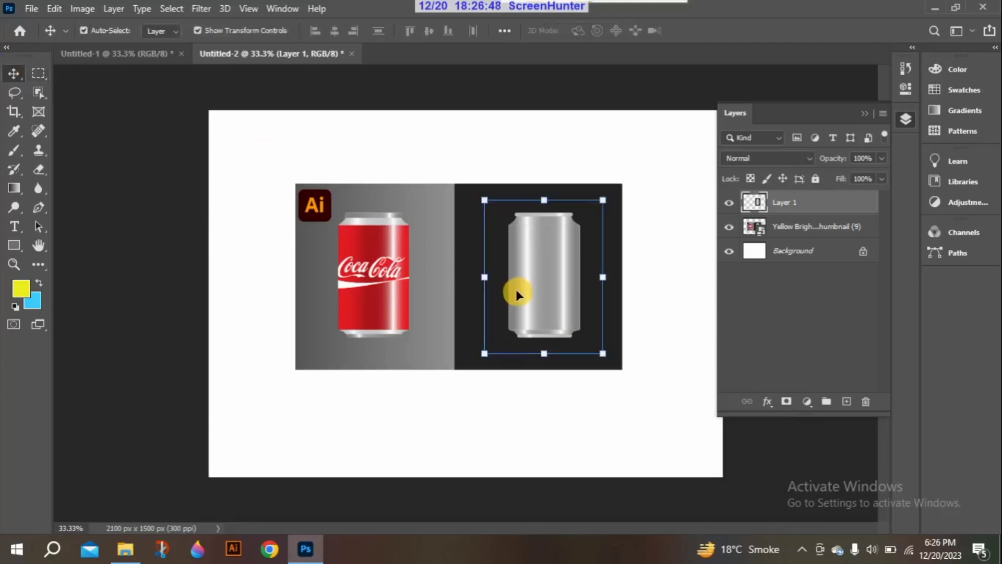
left_click_drag(516, 293, 260, 368)
left_click_drag(410, 230, 491, 167)
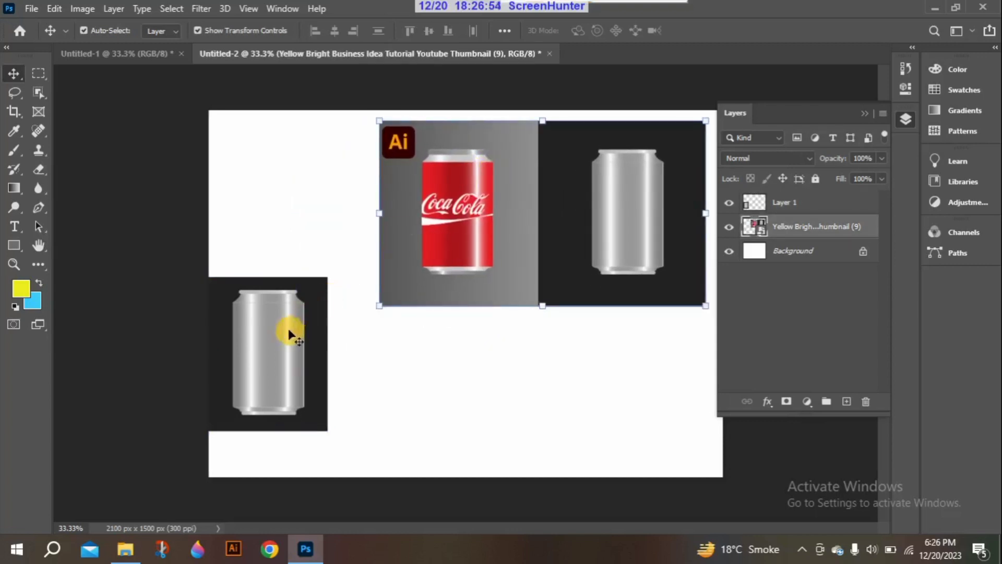
Reposition the silver can copy around the canvas, finishing near its upper-left corner
left_click_drag(290, 334, 299, 275)
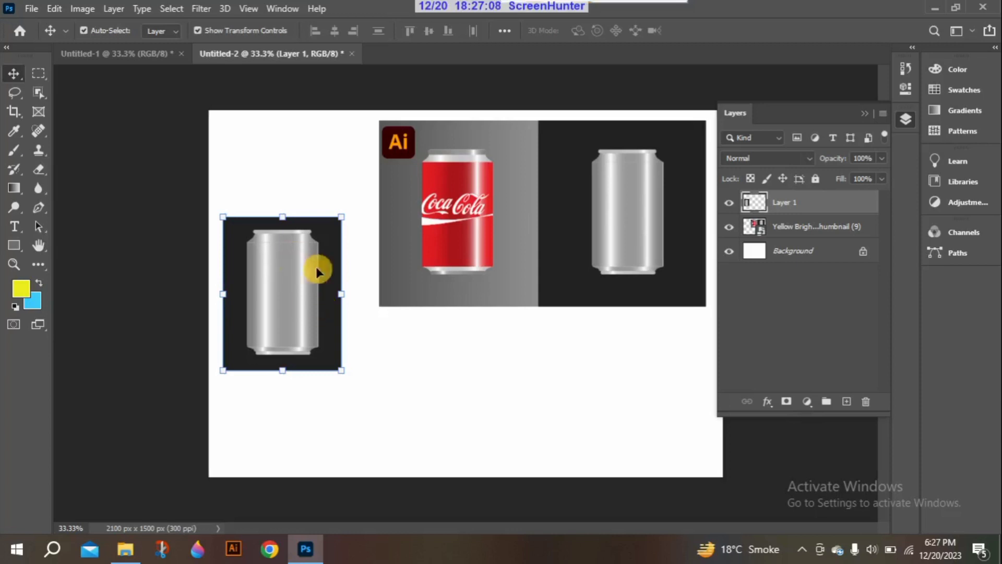
left_click_drag(283, 277, 293, 260)
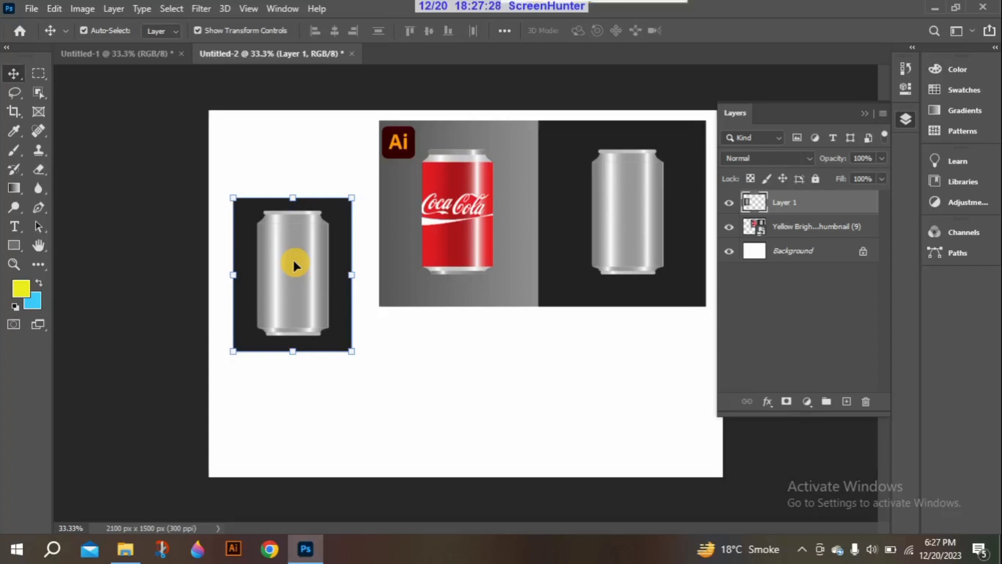
left_click_drag(295, 265, 648, 366)
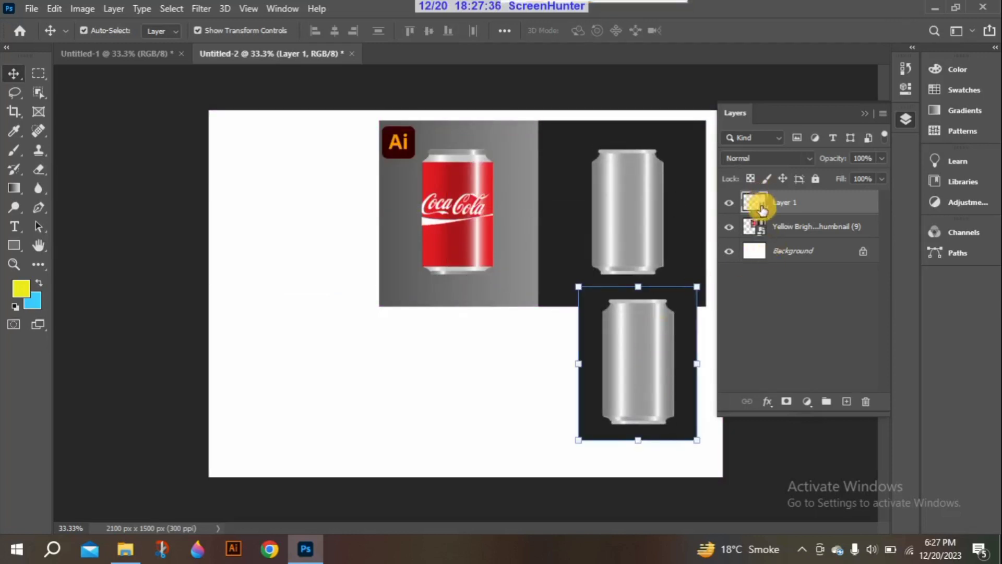
left_click_drag(621, 367, 266, 193)
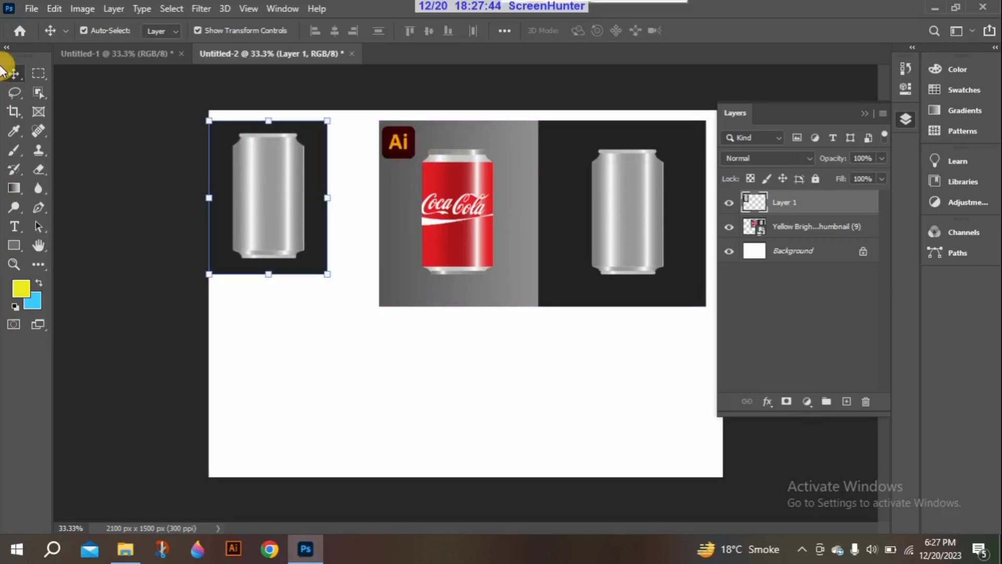
Switch back and forth between the Rectangular and Elliptical Marquee tools, ending with the Elliptical Marquee
left_click(38, 73)
right_click(39, 72)
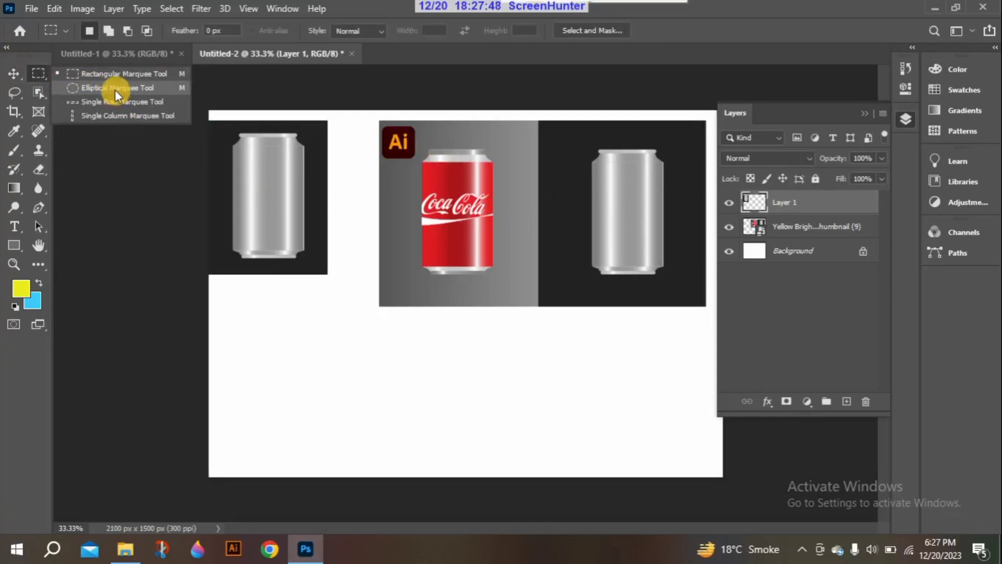
left_click(115, 90)
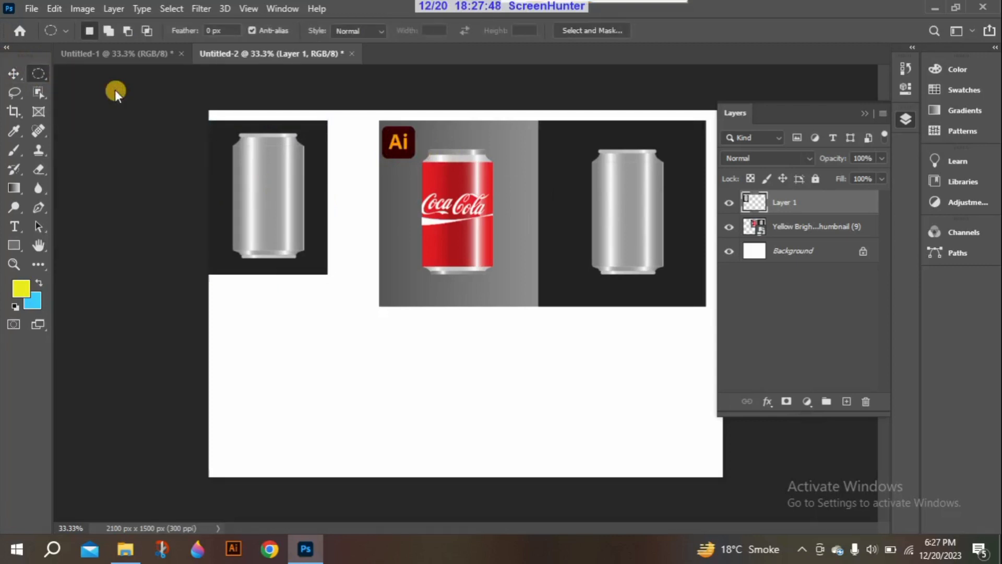
right_click(42, 74)
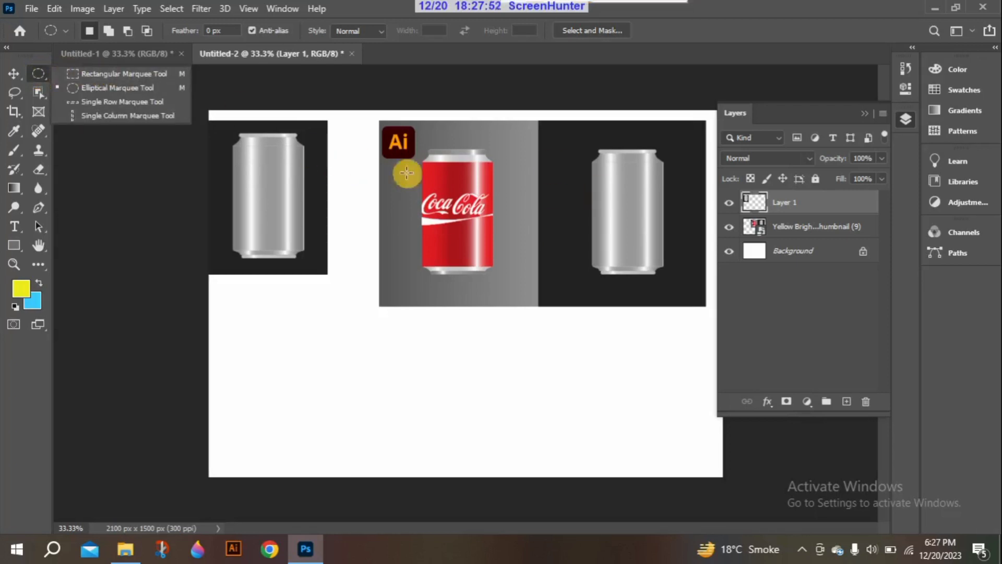
left_click(133, 78)
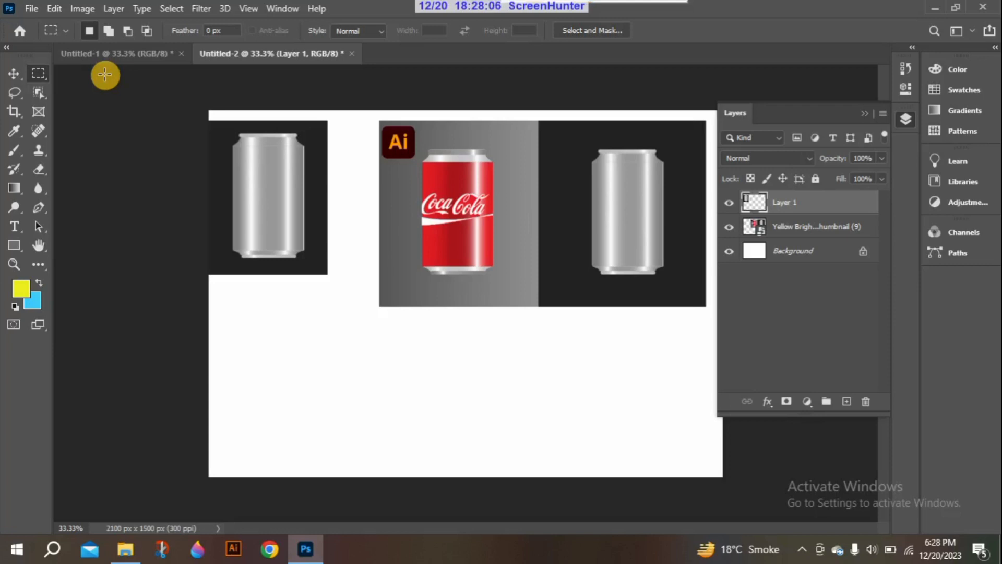
key("shift+m")
right_click(36, 76)
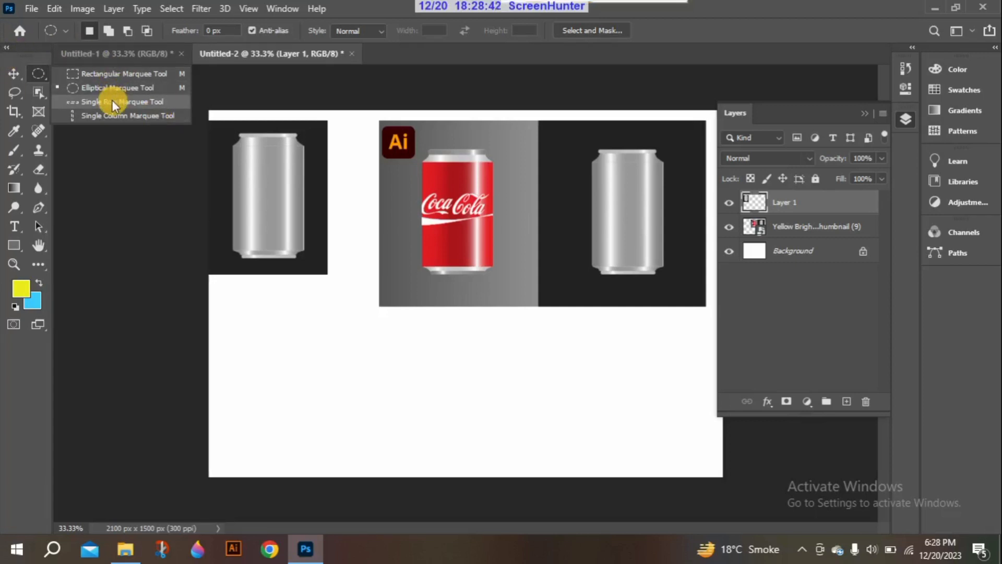
left_click(84, 88)
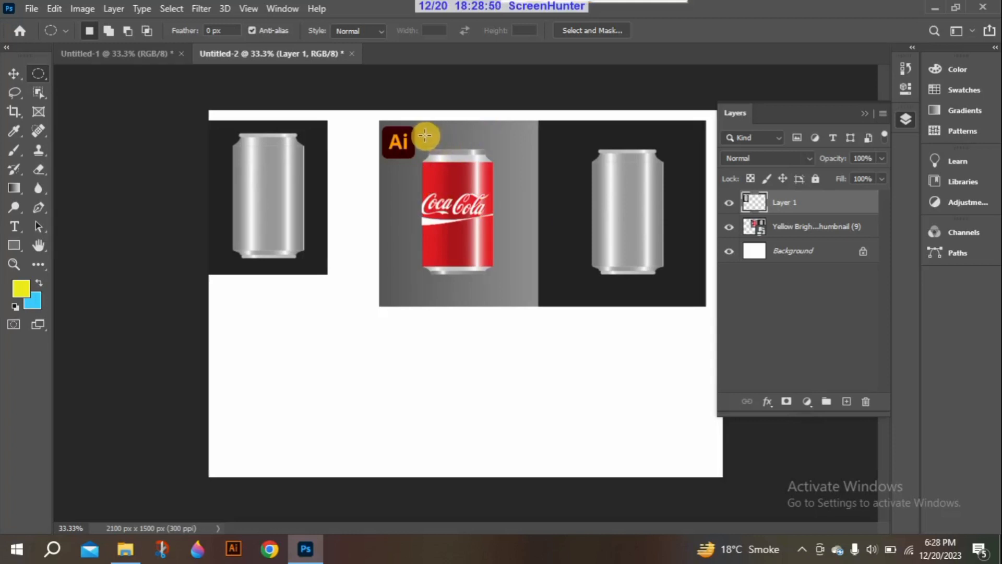
Draw an elliptical selection around the red Coca-Cola can and copy it from the placed image layer to a new layer
left_click_drag(425, 135, 462, 224)
key("ctrl+d")
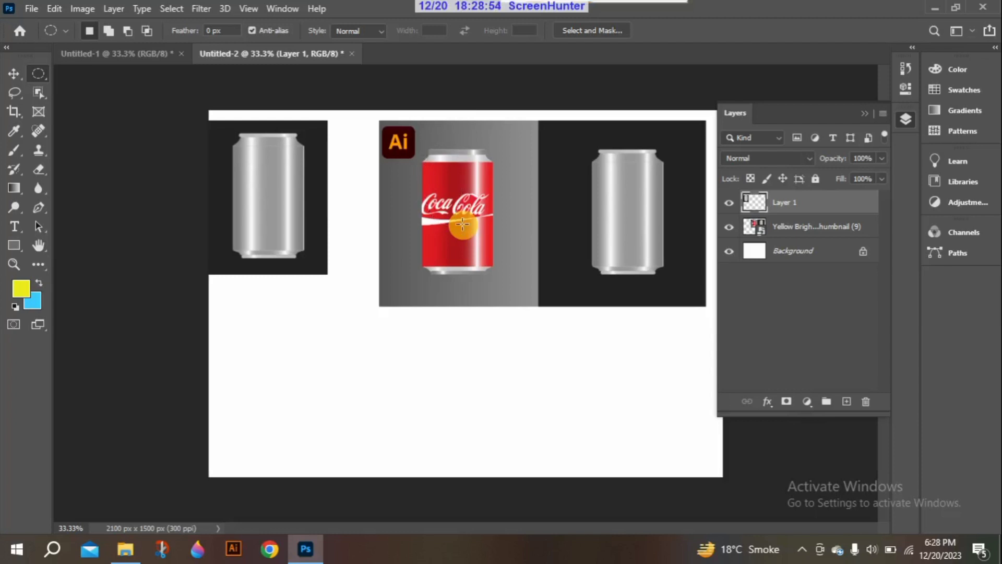
left_click_drag(502, 293, 410, 124)
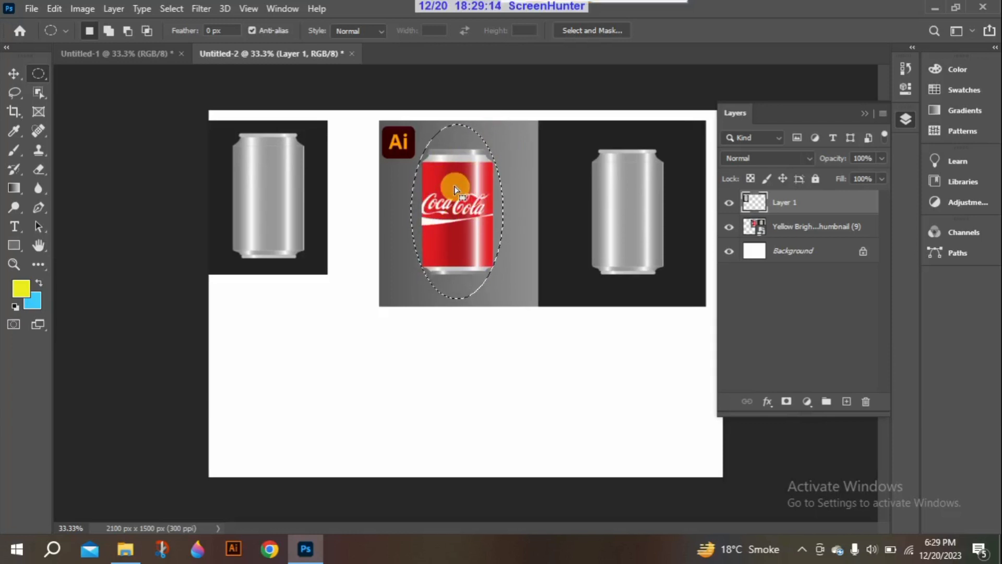
left_click(765, 226)
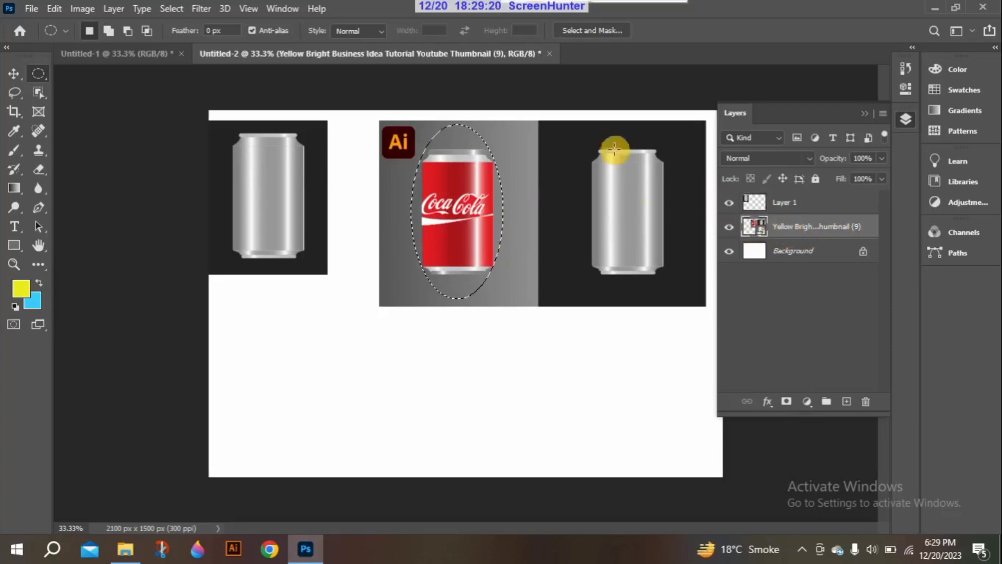
left_click(801, 205)
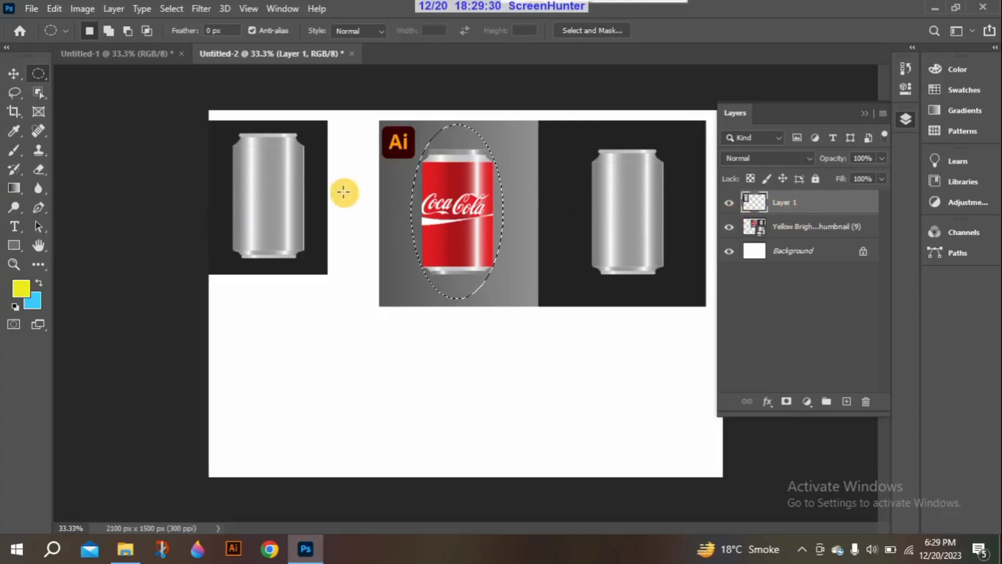
left_click(832, 230)
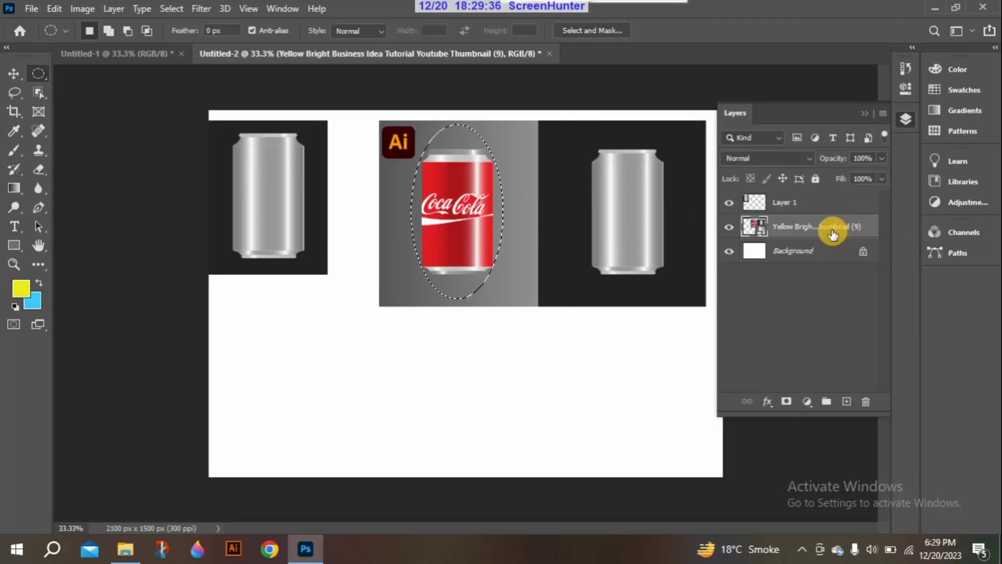
key("ctrl+j")
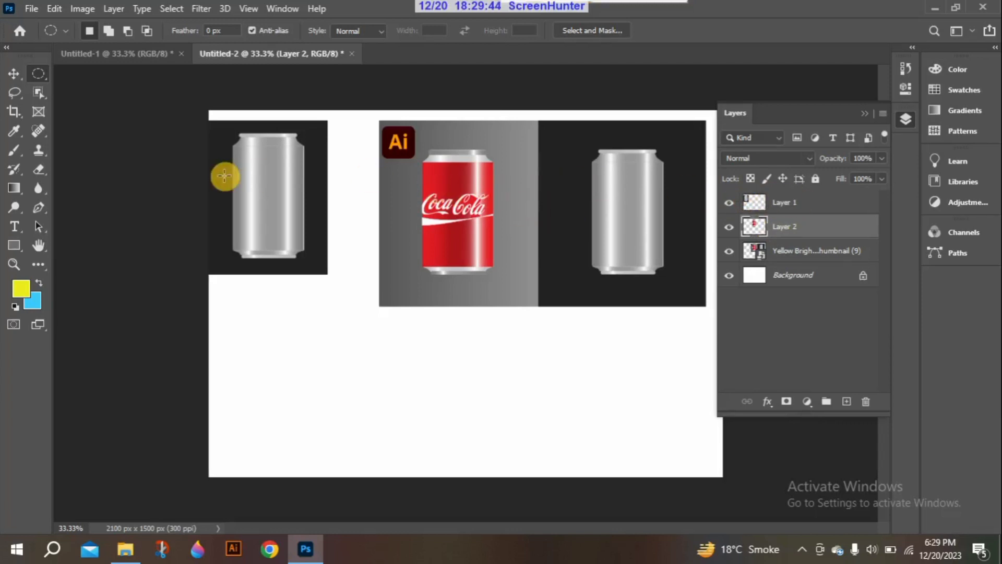
Move the oval Coca-Cola can copy down the canvas, finishing over the lower-left edge of the placed image
left_click(13, 78)
left_click_drag(443, 199, 298, 377)
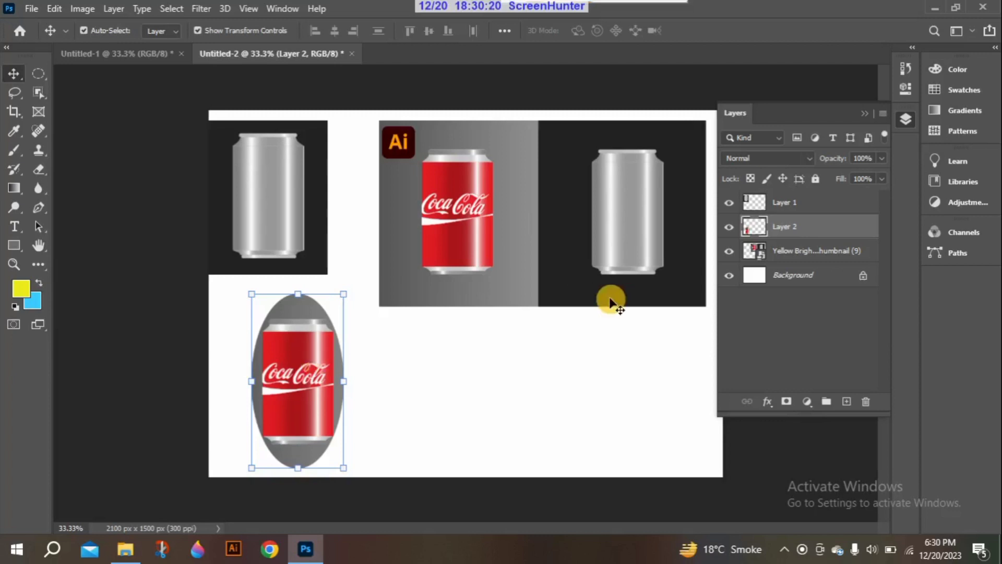
left_click(281, 335)
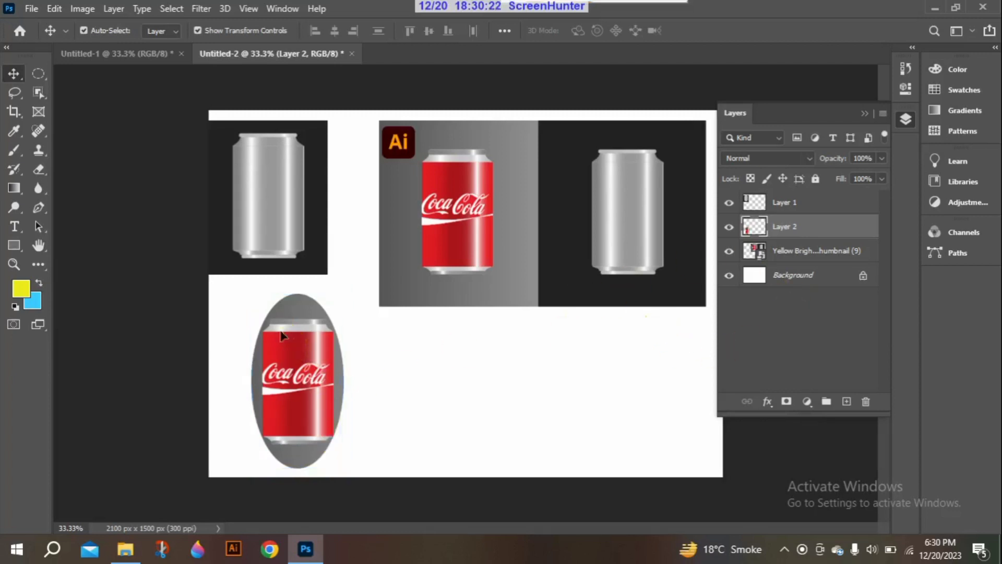
left_click_drag(281, 335, 388, 282)
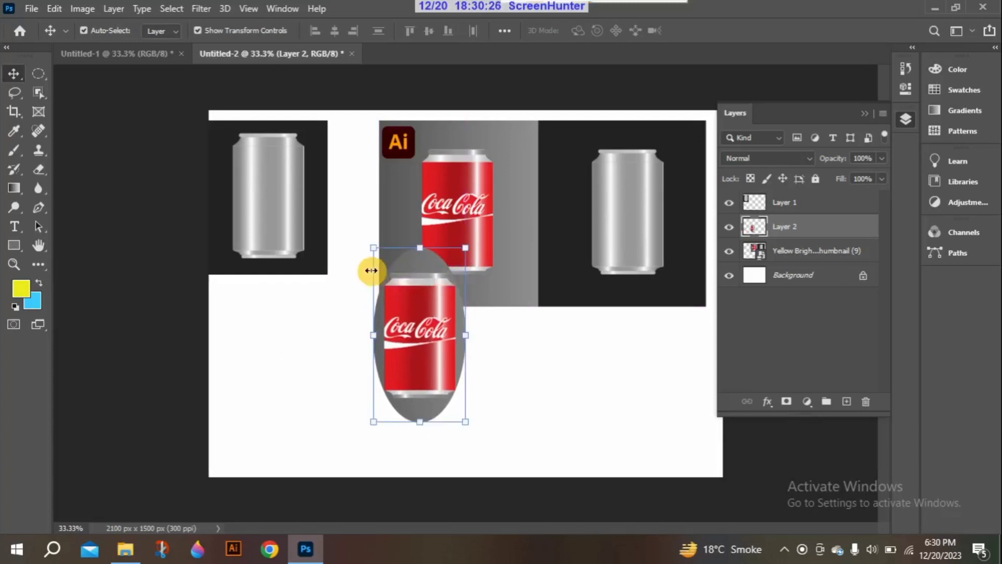
Delete the oval Coca-Cola can copy and the rectangular silver can copy
key("Delete")
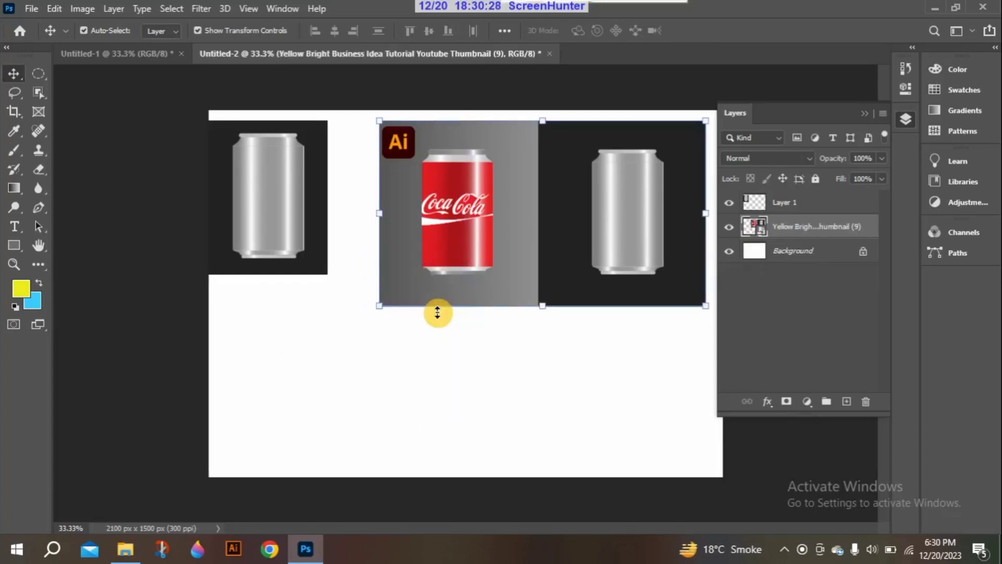
left_click(268, 218)
key("Delete")
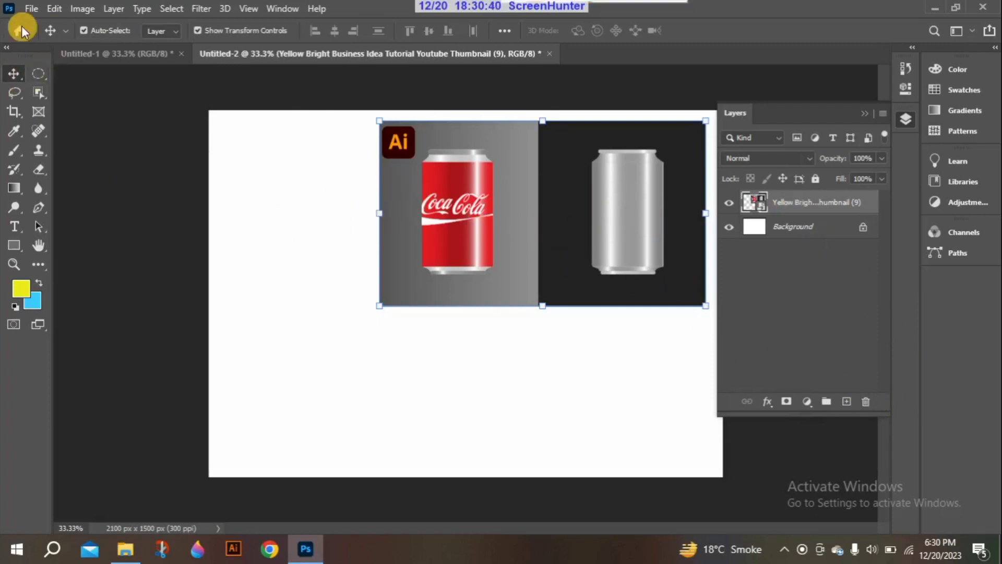
Draw an elliptical selection around the silver can on the placed image and copy it to a new layer
left_click(44, 74)
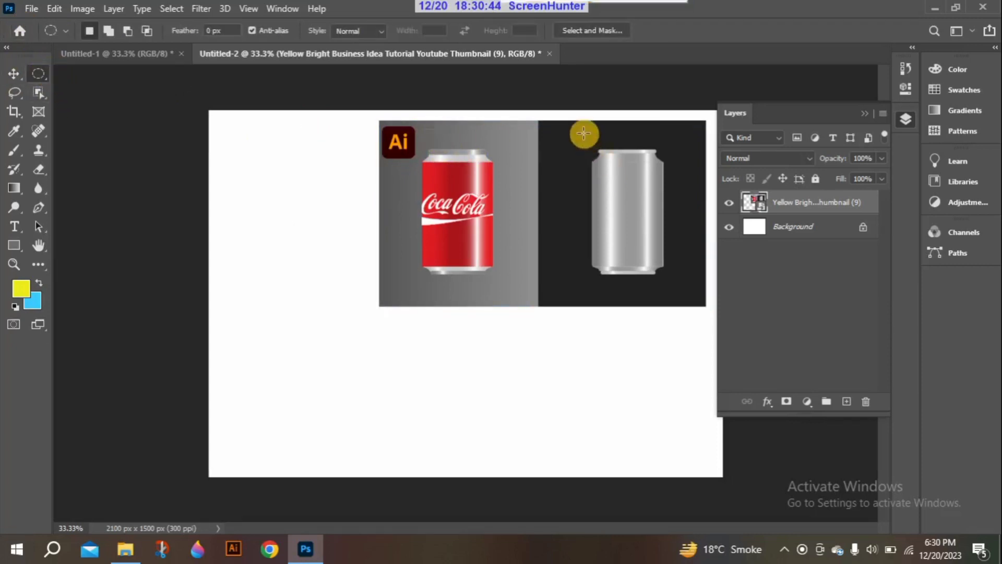
left_click_drag(584, 134, 680, 290)
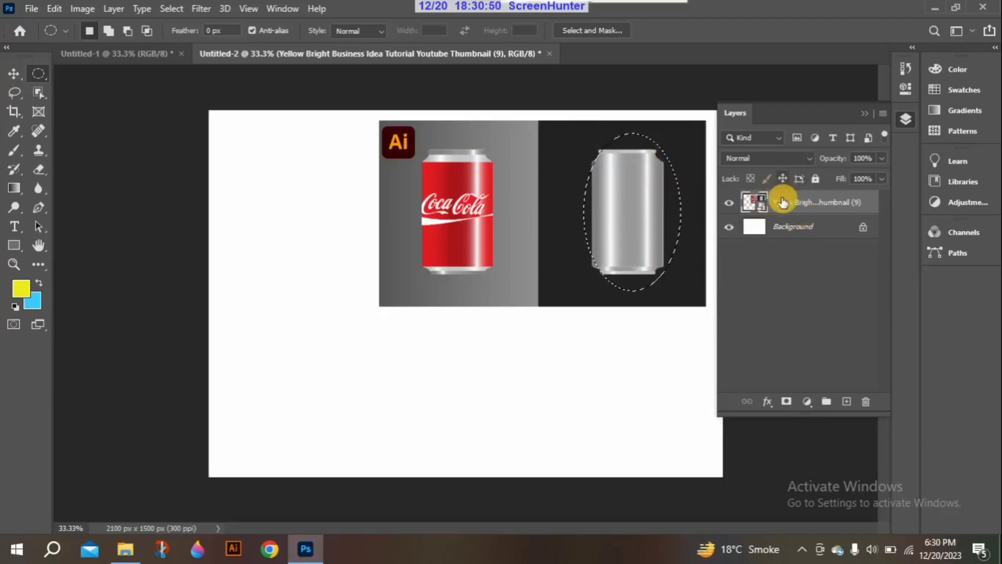
key("ctrl+j")
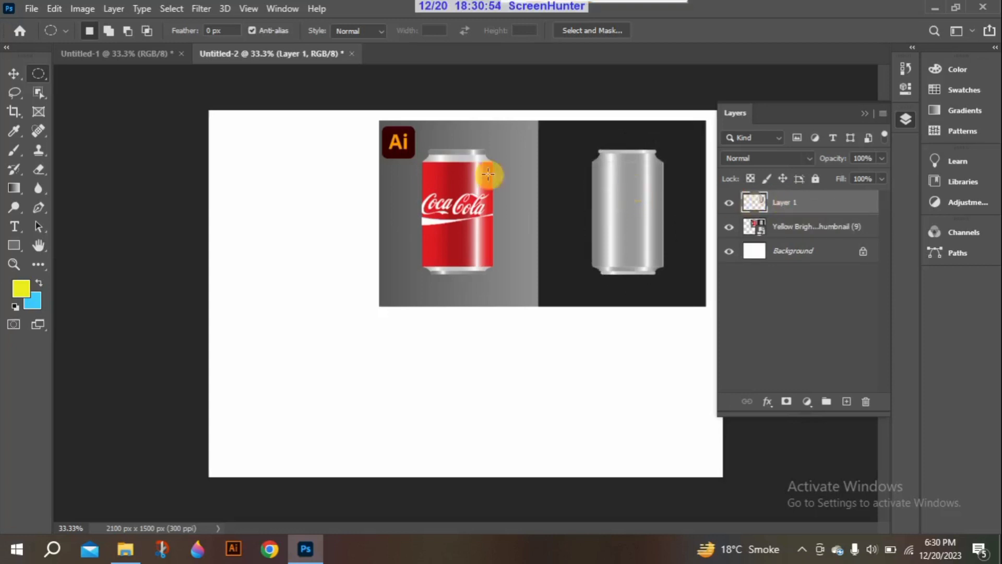
Move the oval silver can copy to the left side of the canvas, away from the placed image, and delete its layer
left_click(13, 75)
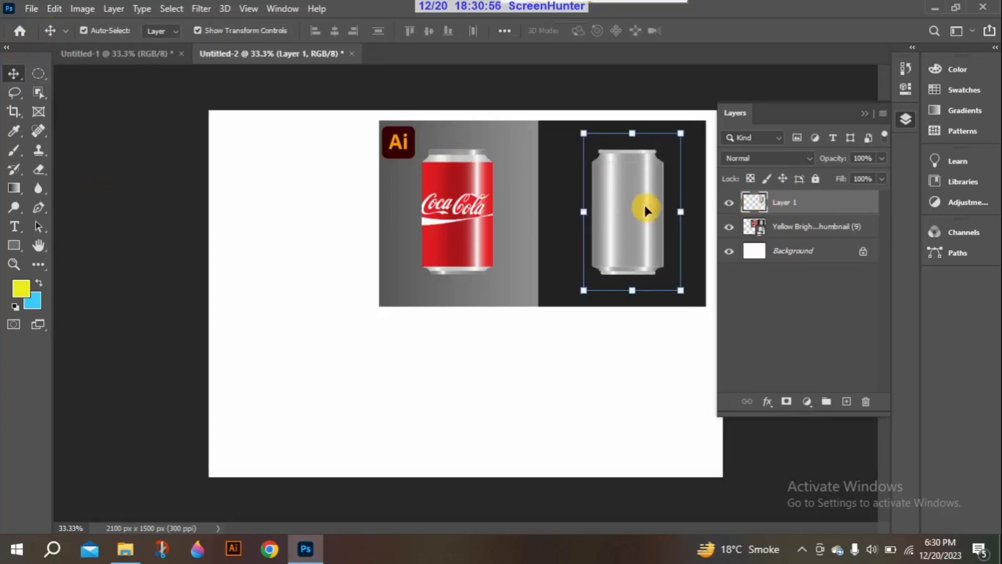
left_click_drag(645, 209, 276, 313)
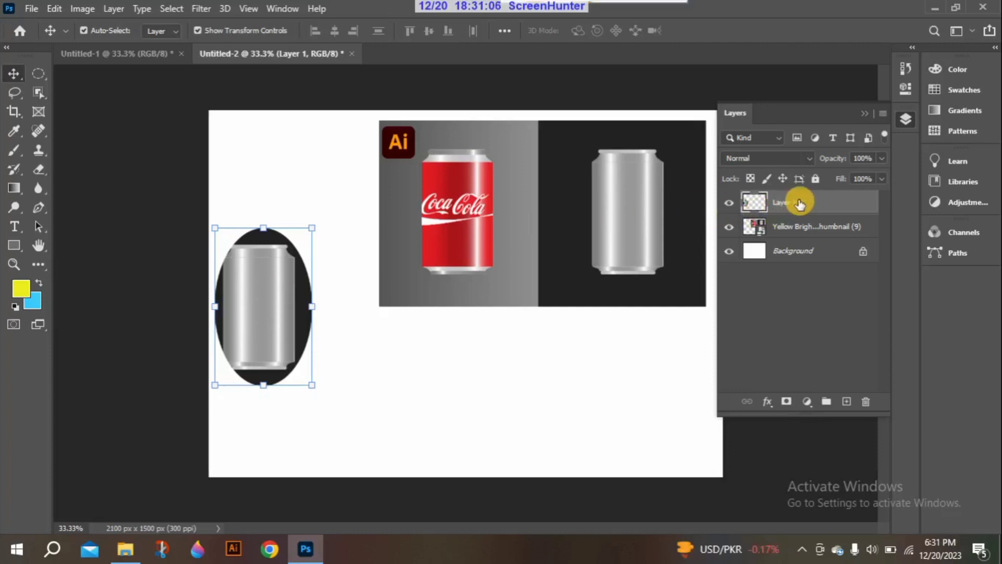
left_click(866, 400)
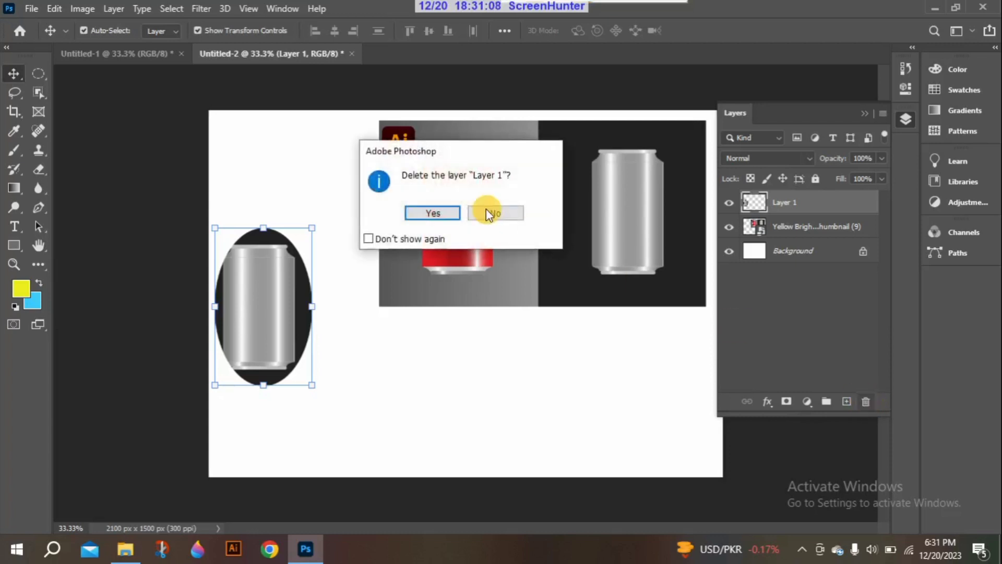
left_click(444, 213)
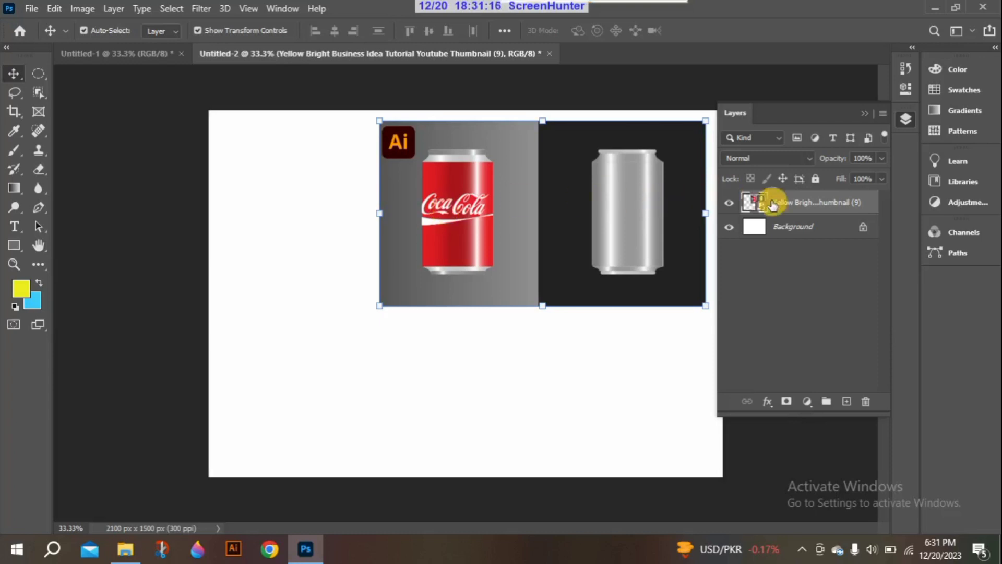
Move the placed can image to the middle of the canvas, leaving its layer name as it is
double_click(814, 203)
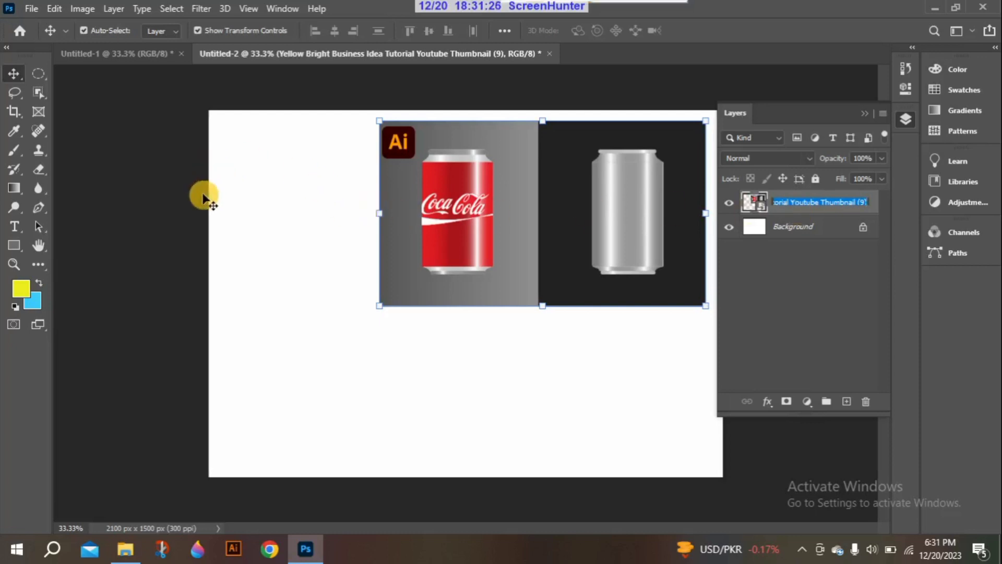
left_click(288, 227)
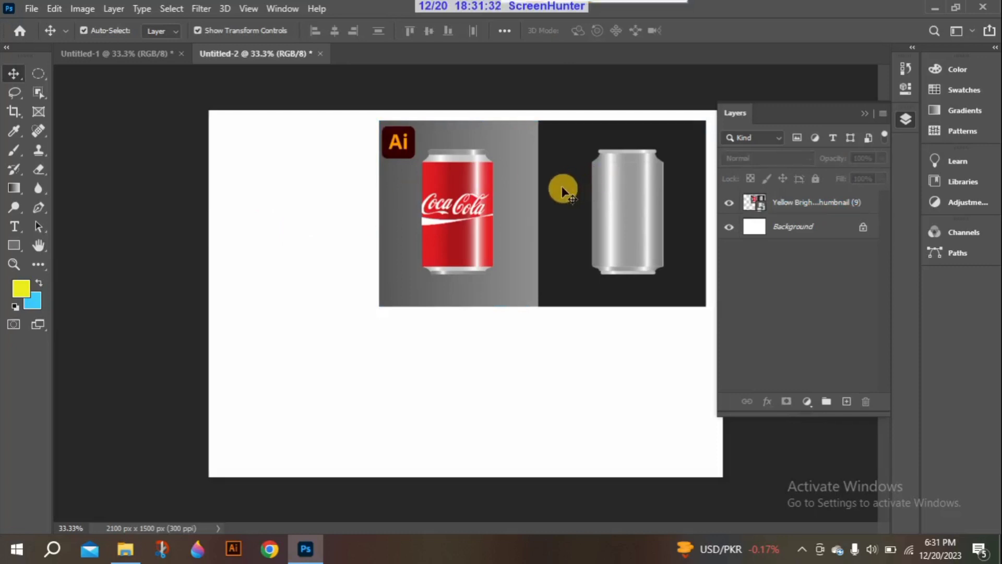
left_click_drag(563, 189, 440, 233)
left_click_drag(468, 242, 474, 238)
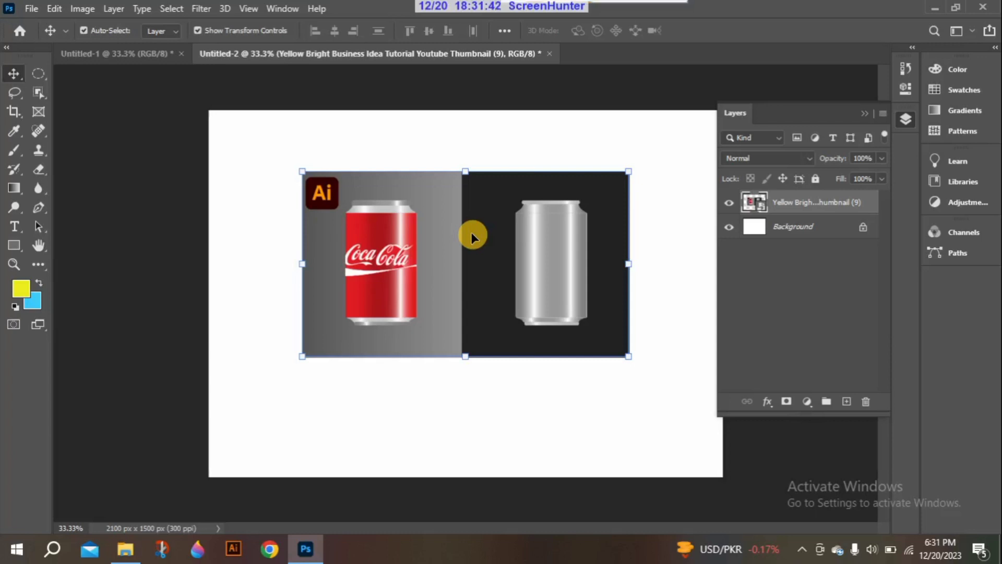
Switch to the Untitled-1 document and make a Single Row Marquee selection across the blue canvas, below the yellow circle
left_click(37, 73)
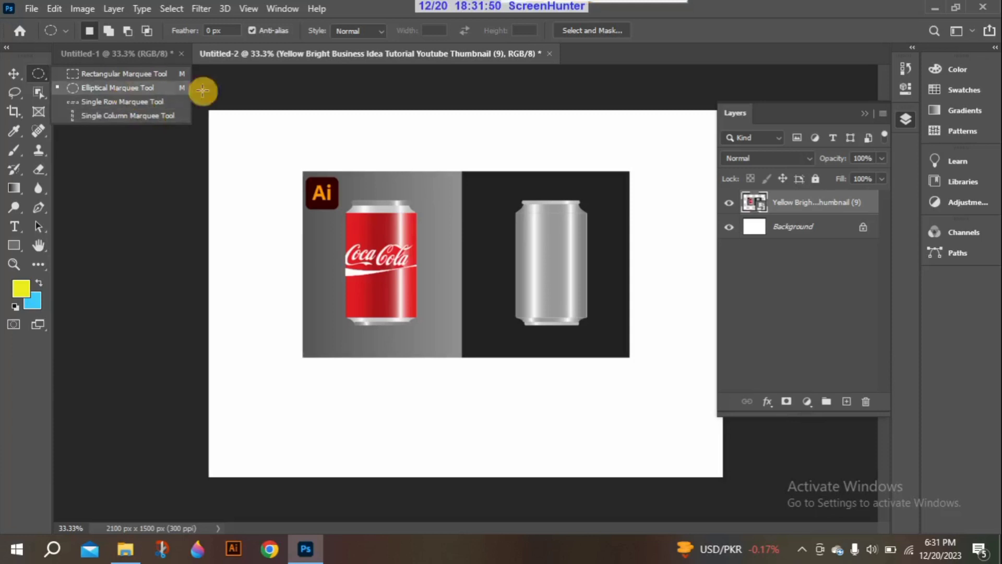
left_click(289, 89)
left_click(130, 56)
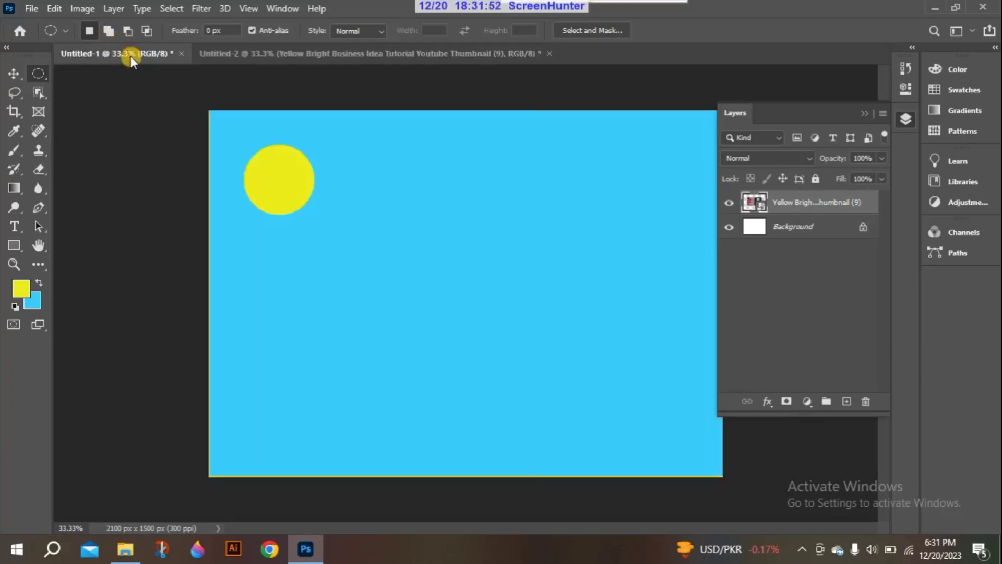
left_click(42, 74)
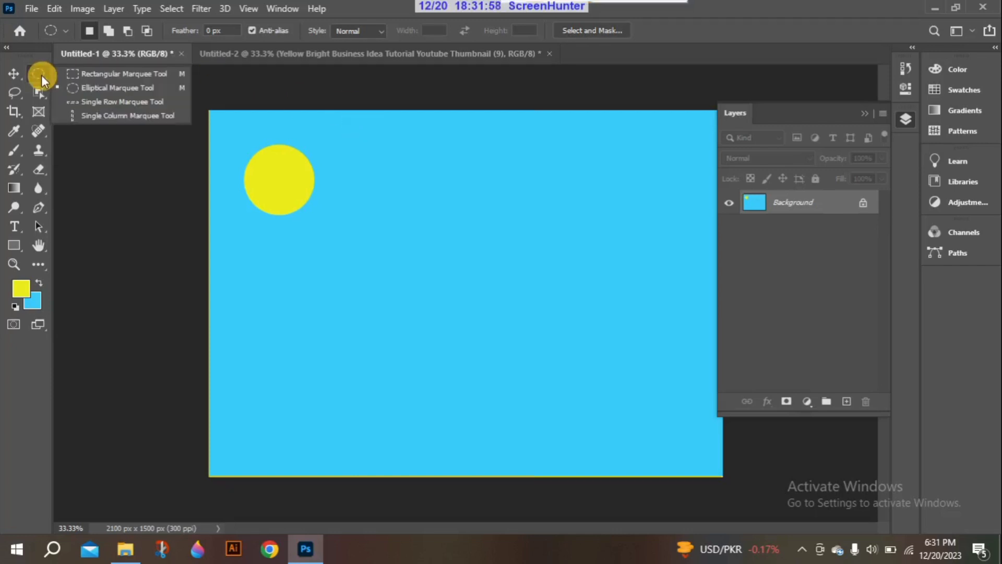
left_click(78, 103)
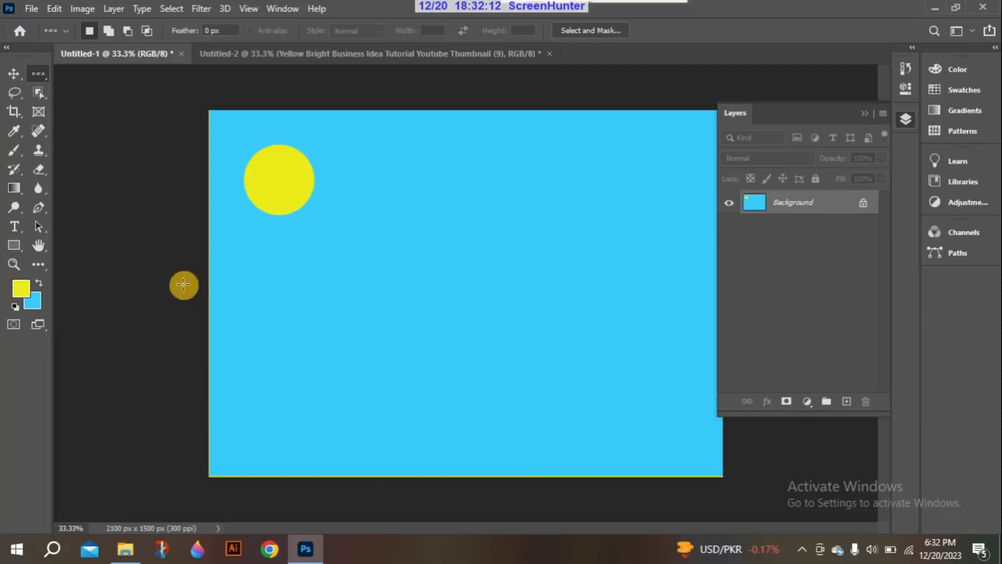
left_click(209, 261)
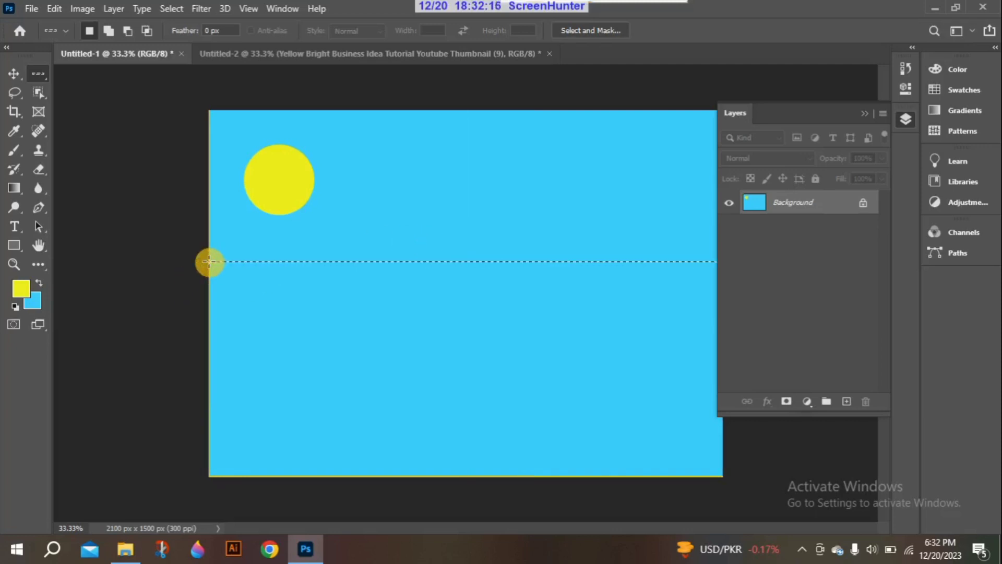
Place the single-row selection at several heights, including through the circle and near the canvas's upper edge, finishing about 630 px down
left_click_drag(209, 233, 311, 237)
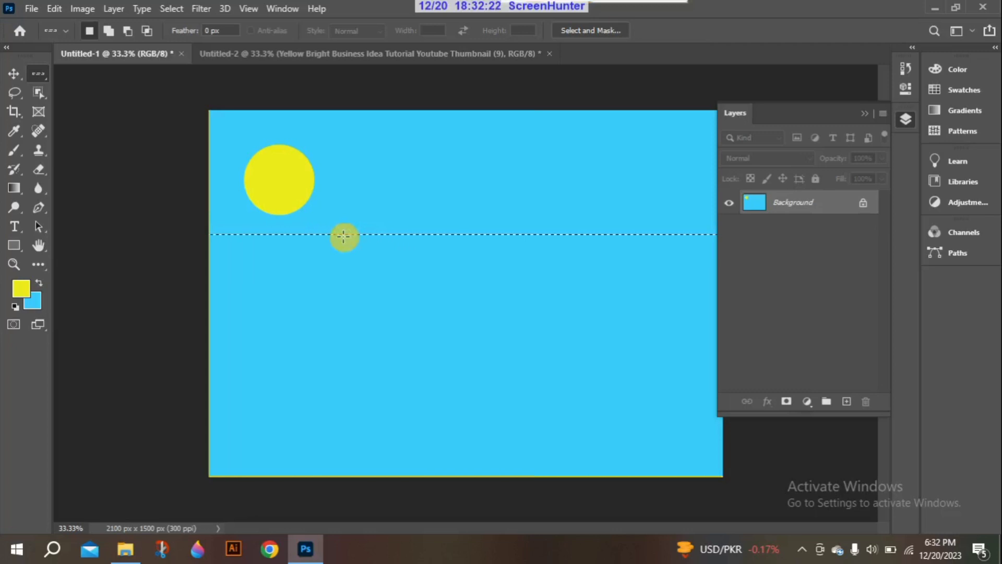
left_click(209, 288)
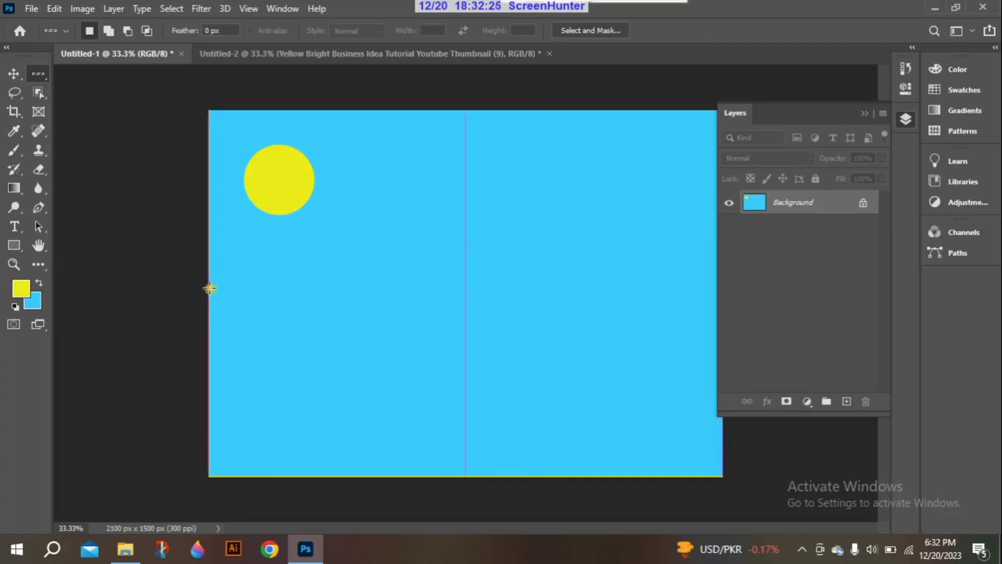
left_click(209, 191)
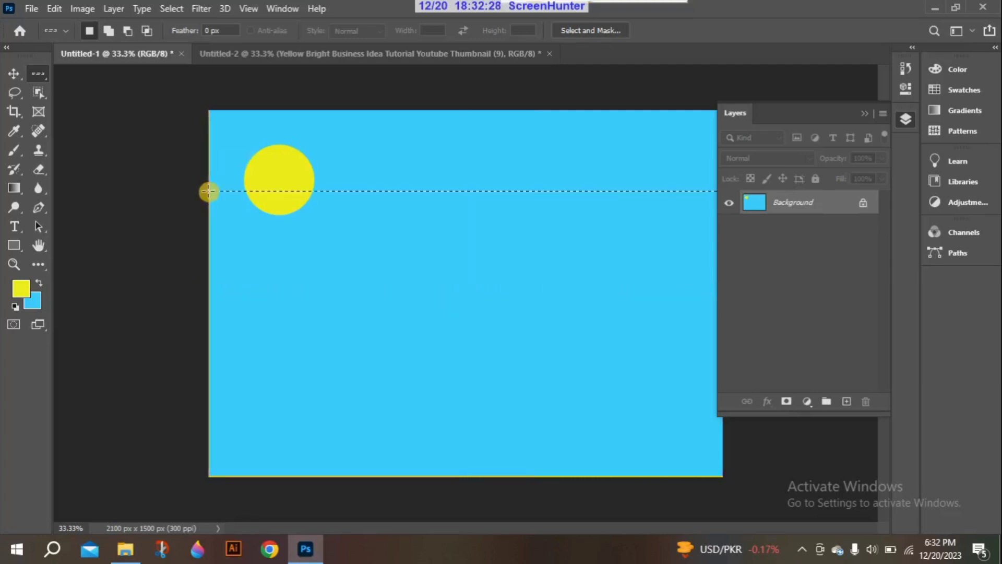
left_click(208, 121)
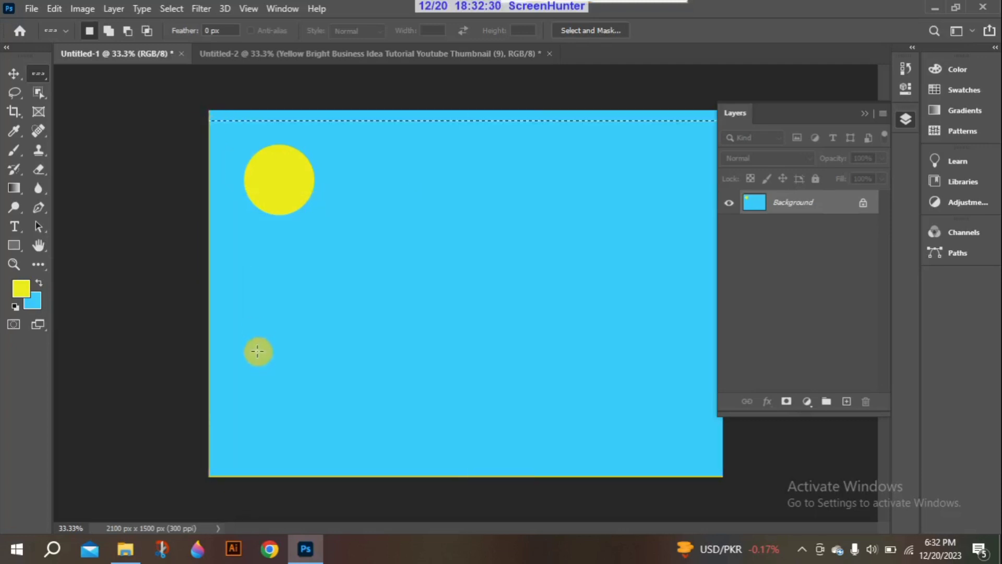
left_click(208, 264)
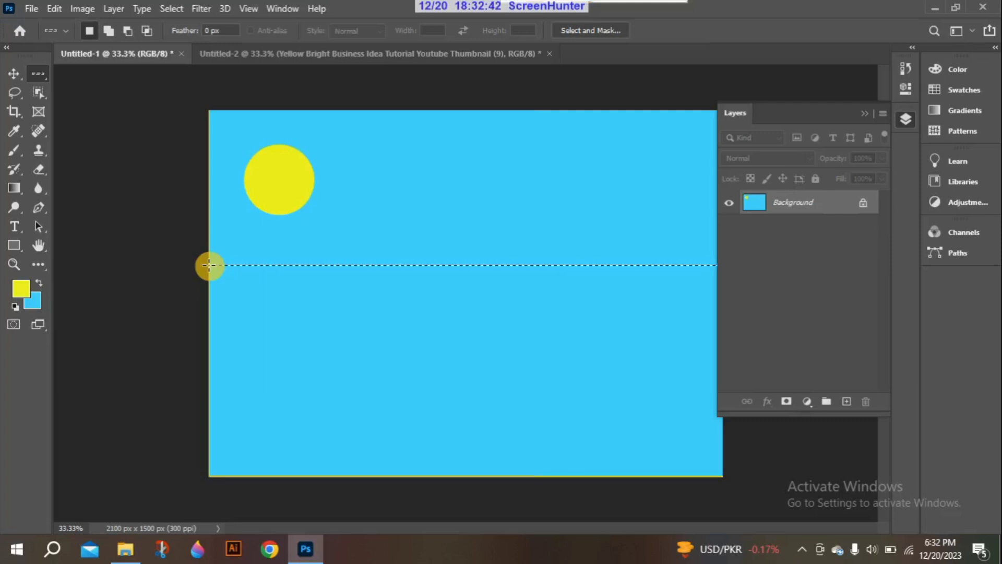
Show the rulers and switch their units to inches, centimeters and millimeters in turn
key("ctrl+r")
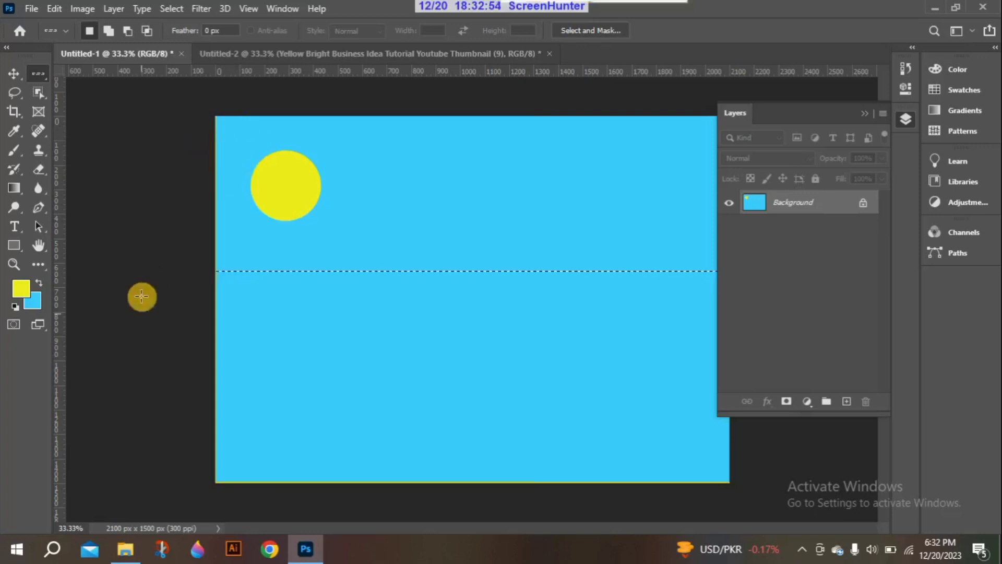
right_click(405, 70)
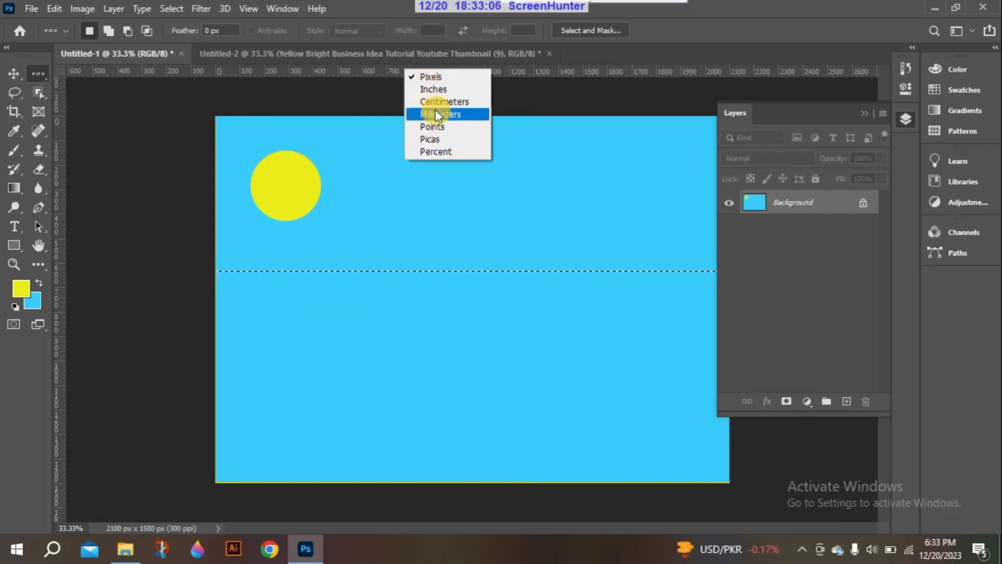
left_click(436, 89)
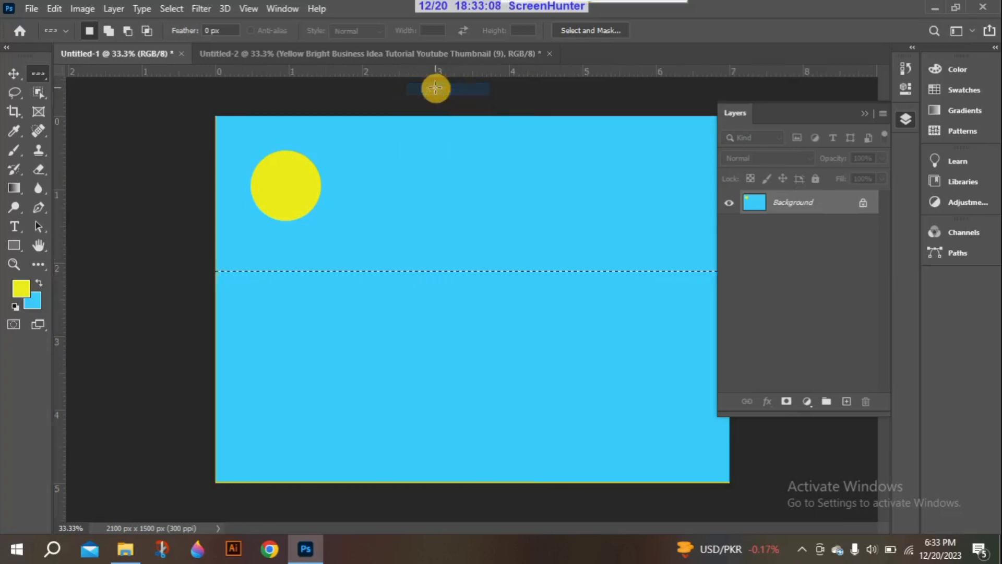
right_click(427, 70)
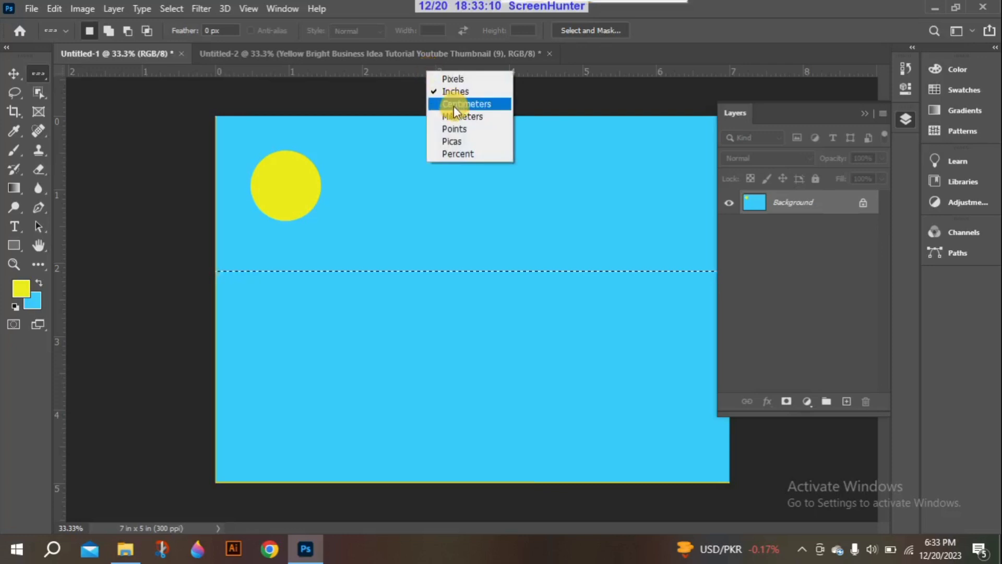
left_click(451, 104)
right_click(418, 70)
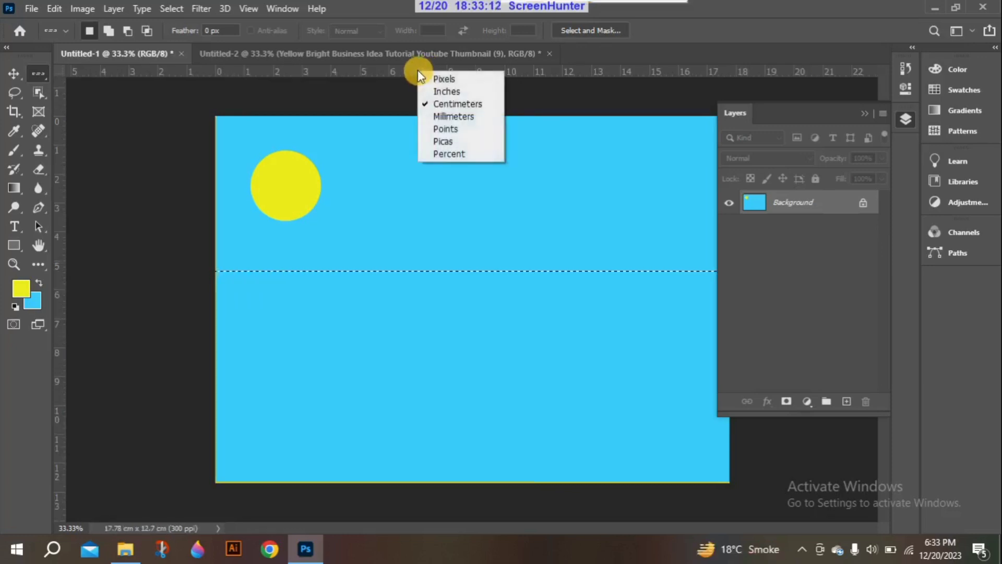
left_click(443, 117)
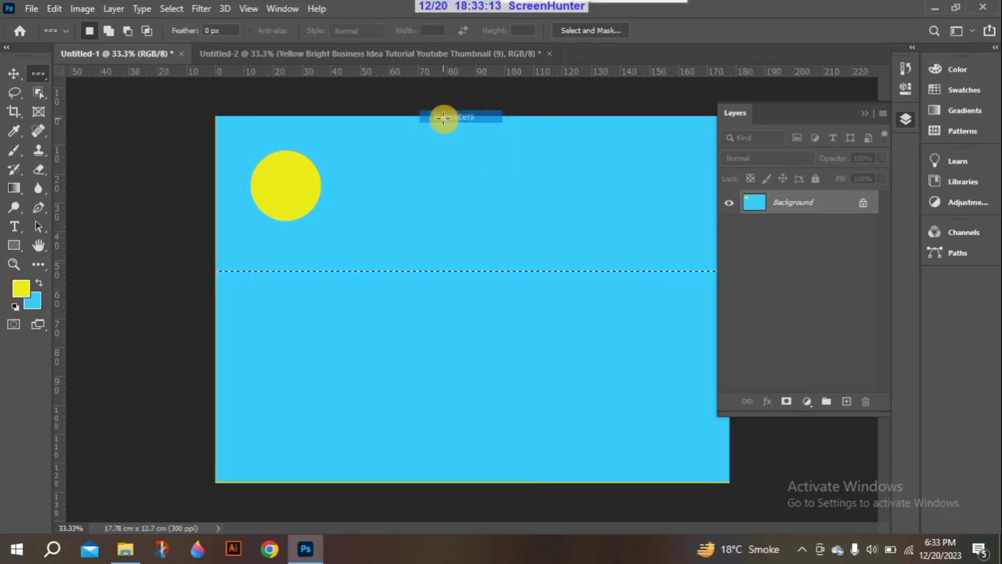
Switch the ruler units to inches and centimeters, finishing with pixels
right_click(419, 70)
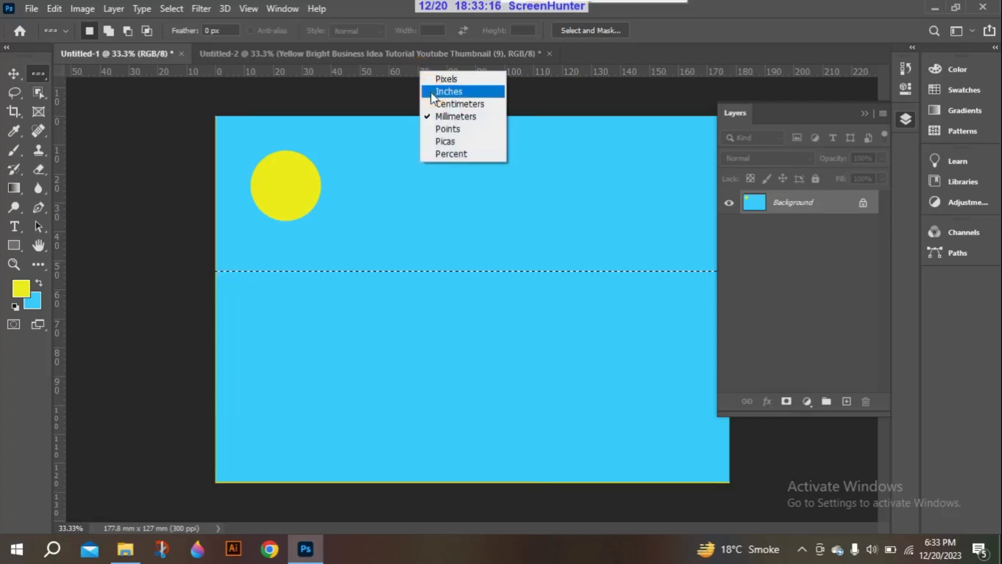
left_click(430, 92)
right_click(427, 67)
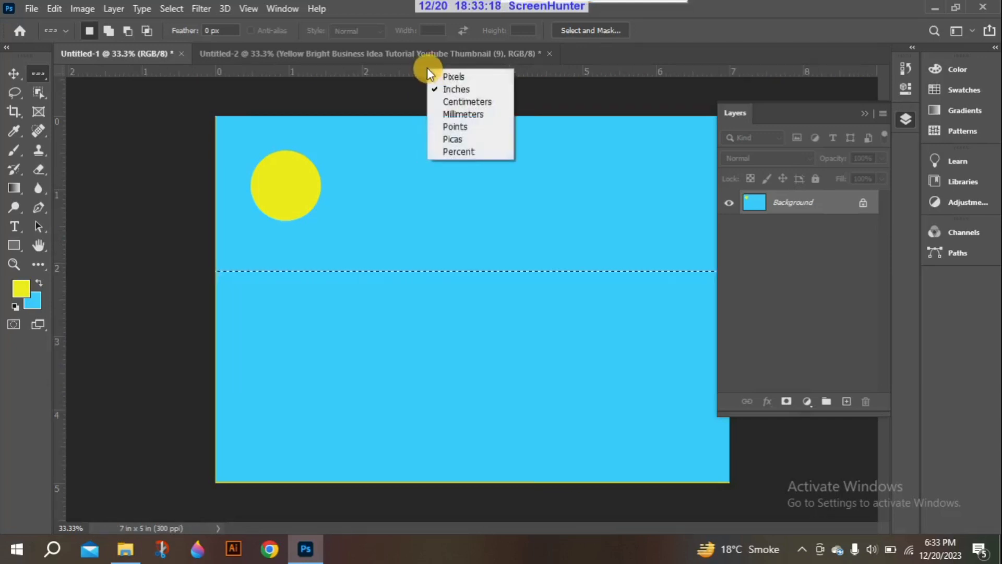
left_click(458, 102)
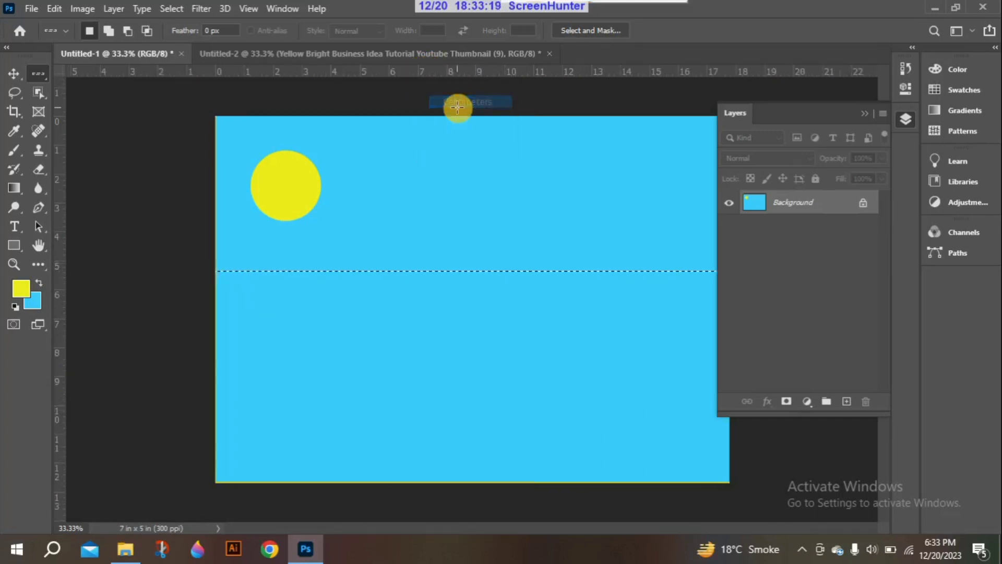
right_click(421, 64)
left_click(391, 69)
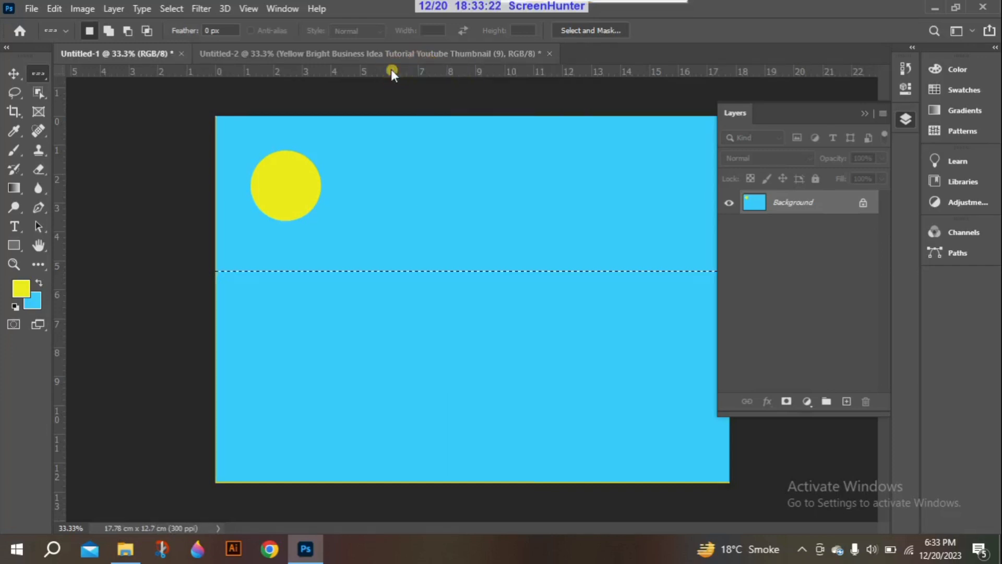
right_click(390, 69)
left_click(398, 76)
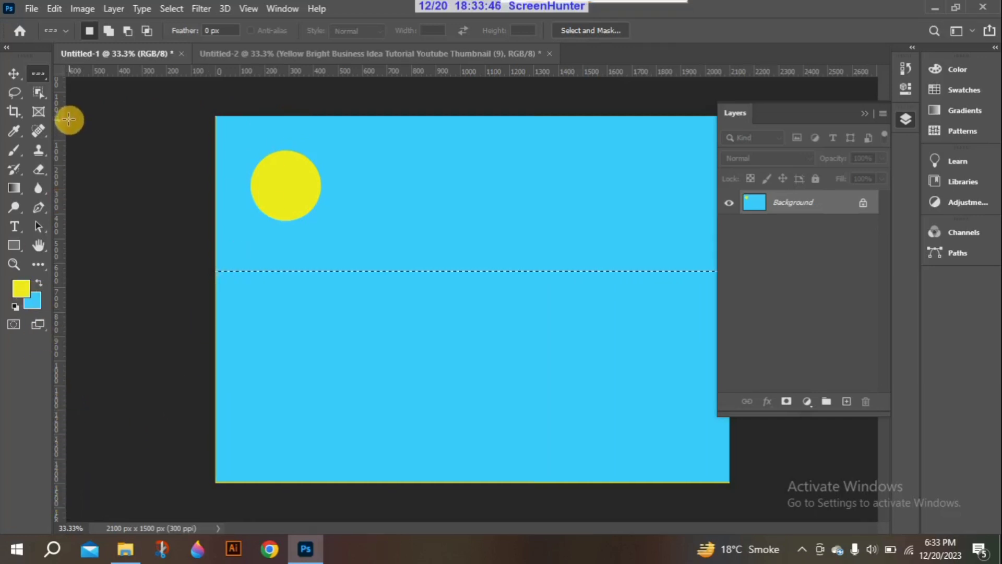
Select a single pixel row near the canvas's upper edge and replace it with one about 610 px down
left_click(216, 123)
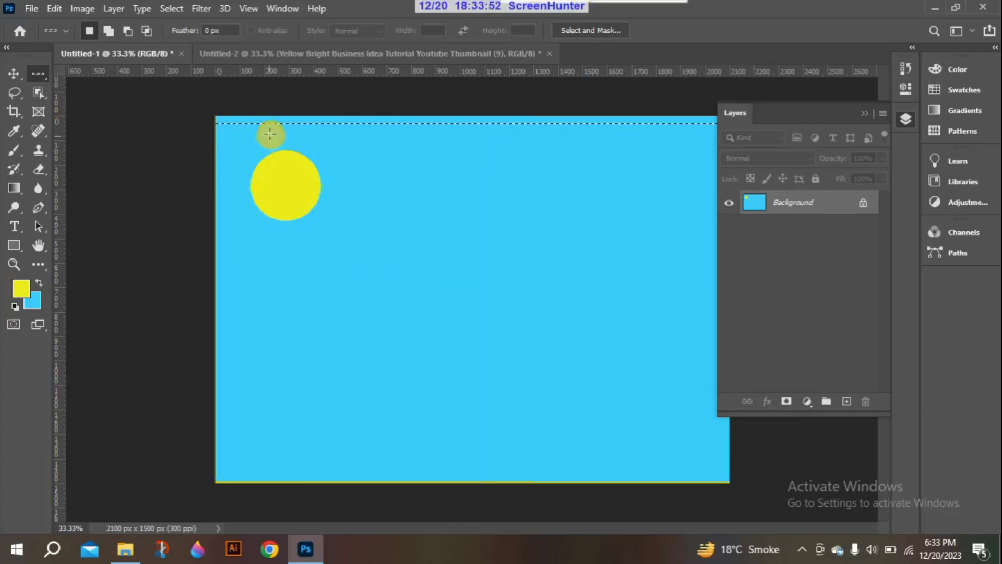
left_click(216, 266)
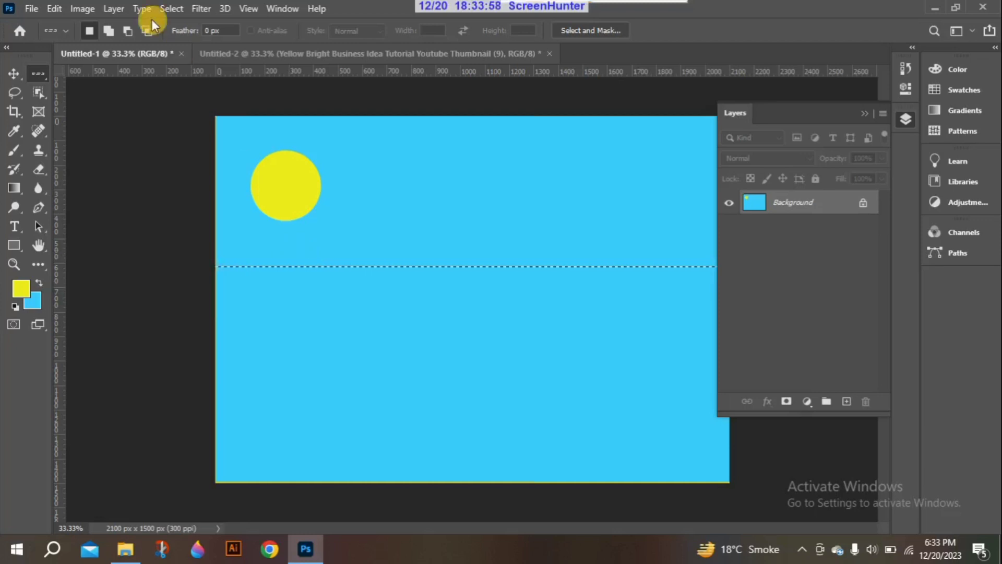
Make Single Column Marquee selections at several positions across the canvas, finishing with a pixel column at about 830 px on the horizontal ruler
right_click(36, 68)
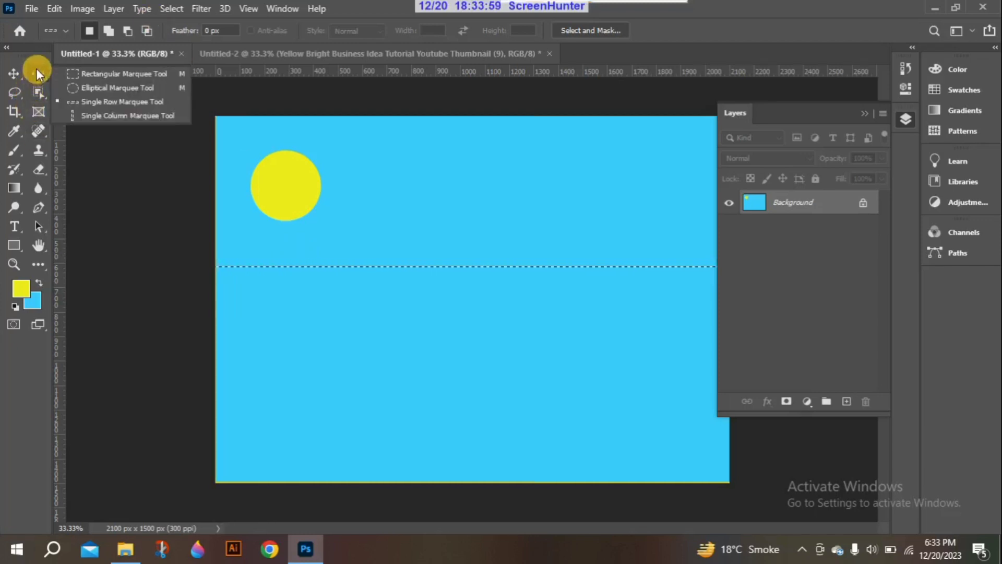
left_click(124, 114)
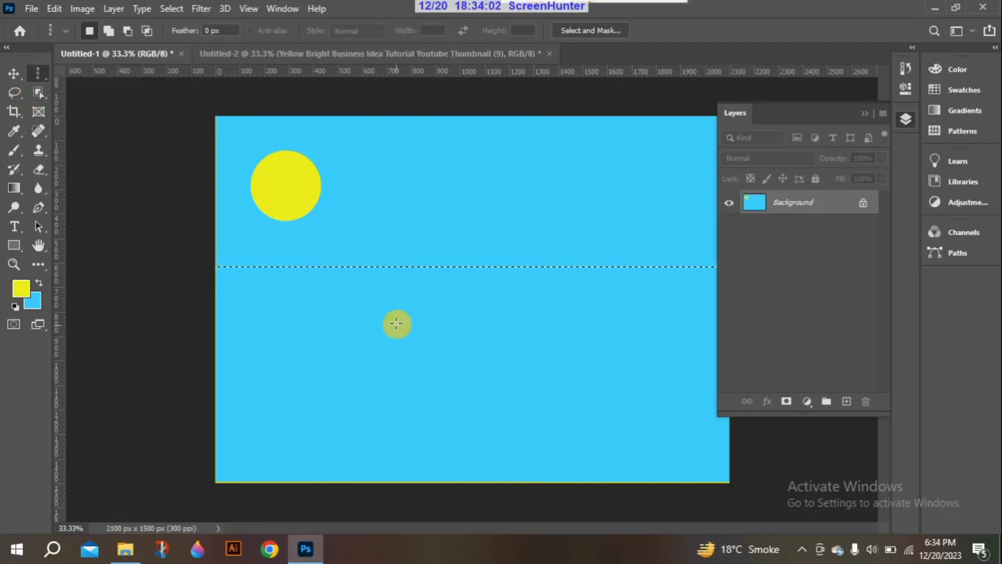
left_click(422, 116)
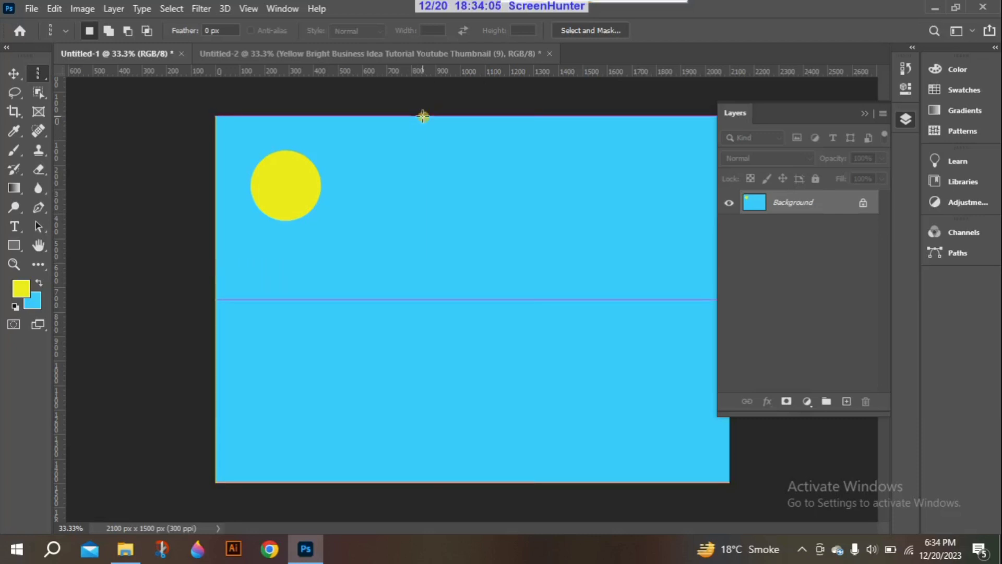
left_click(533, 117)
left_click(572, 118)
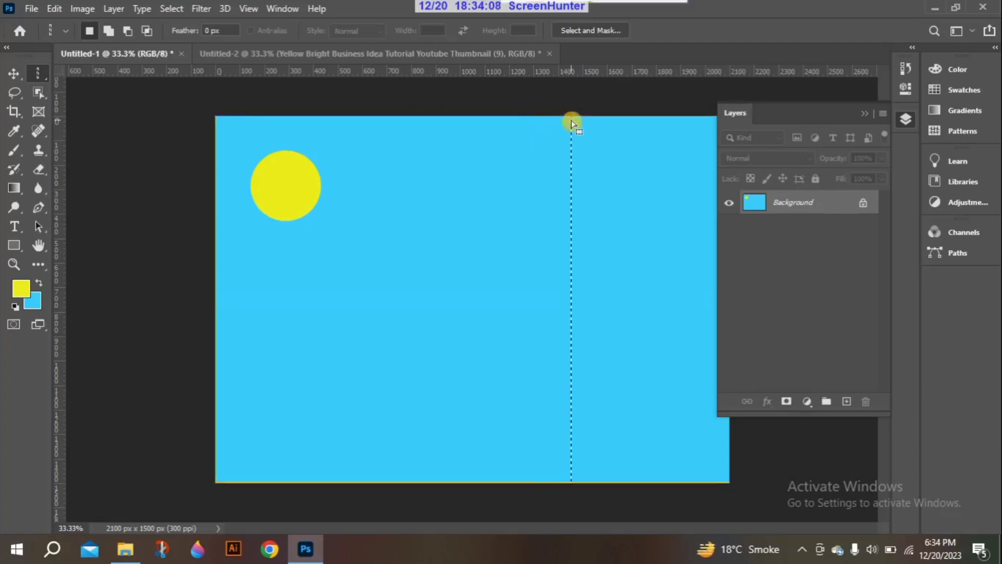
left_click(418, 111)
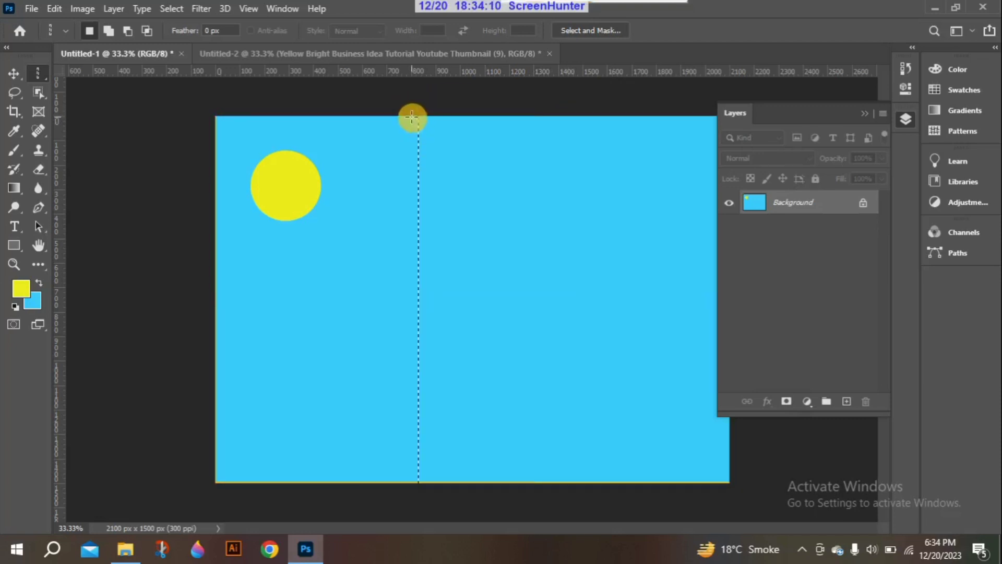
Make Single Column Marquee selections at several positions across the canvas, finishing with a pixel column at about 110 px
left_click_drag(410, 115, 411, 116)
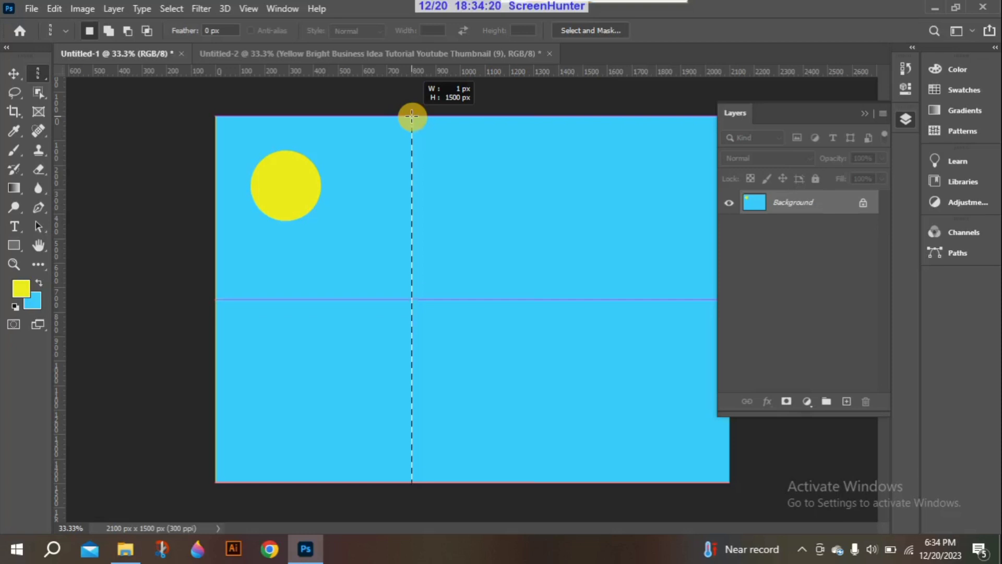
left_click_drag(412, 115, 397, 150)
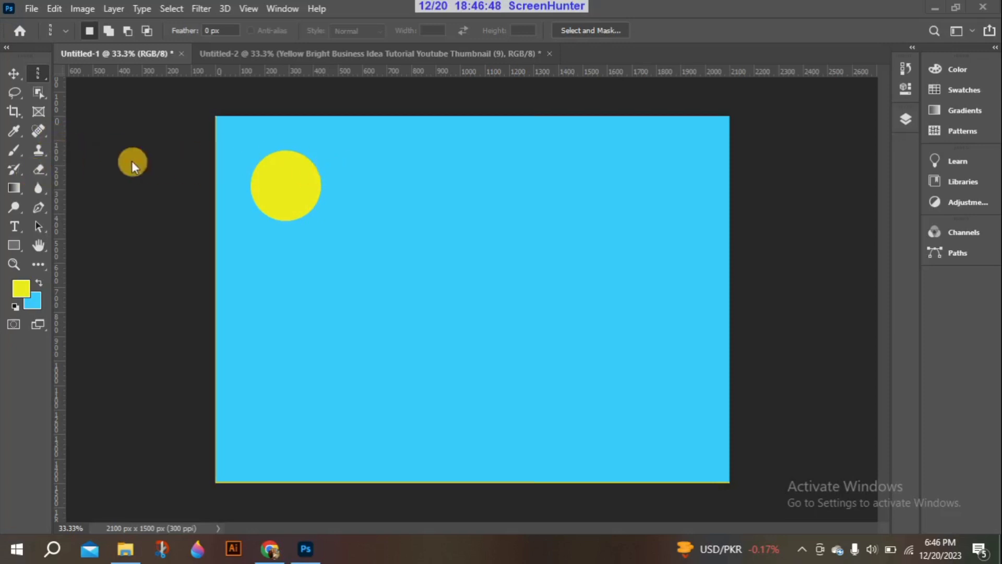
left_click(57, 140)
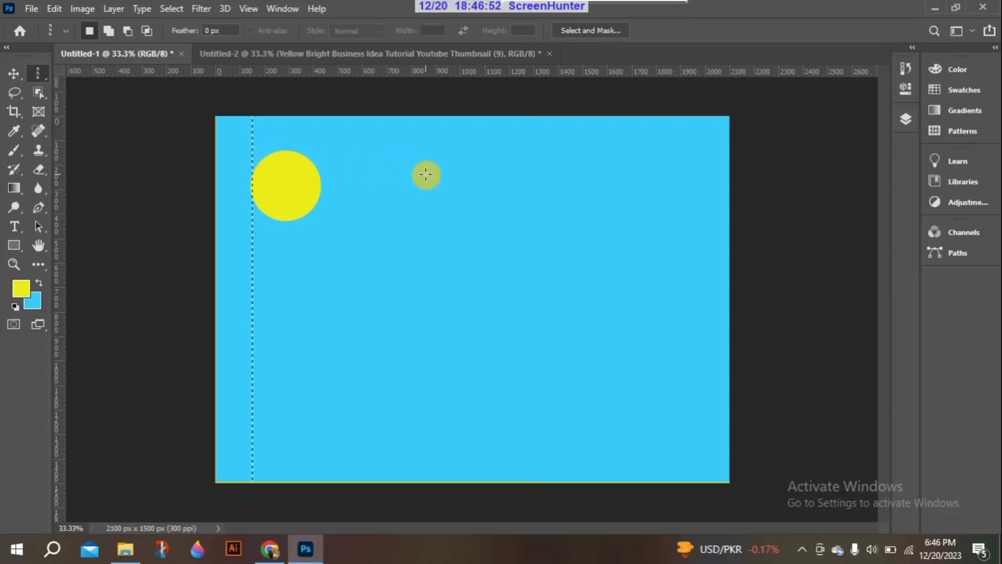
mouse_move(423, 173)
left_mouse_down()
mouse_move(440, 173)
mouse_move(405, 172)
mouse_move(420, 175)
left_mouse_up()
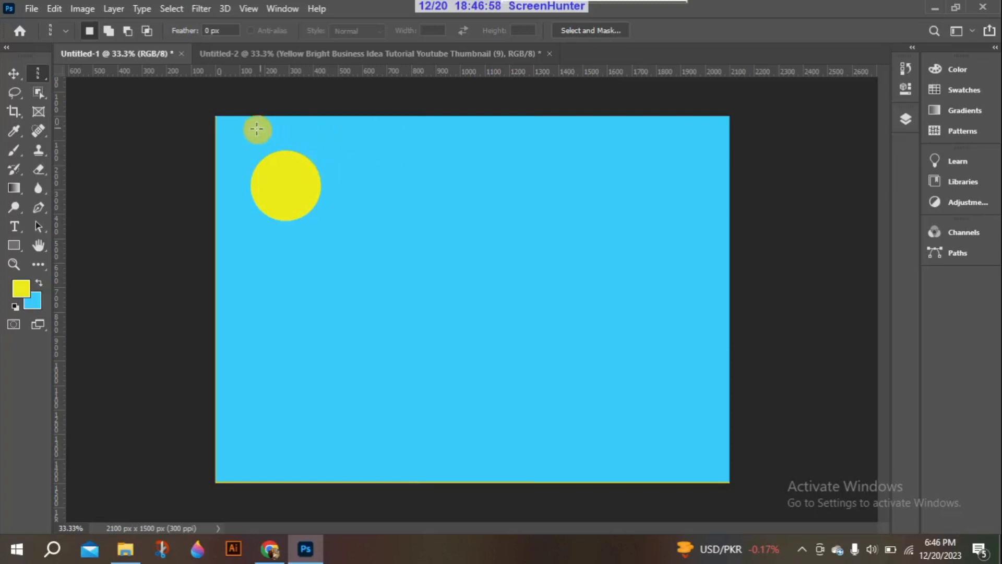
left_click(241, 137)
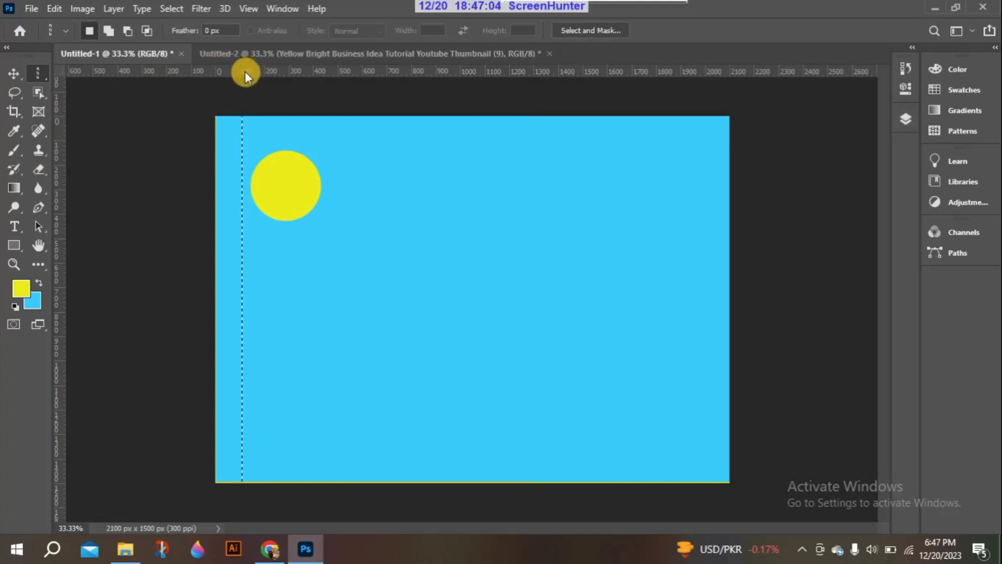
Place horizontal guides at about 25 px and 980 px and vertical guides at about 830 px and 1600 px
left_click_drag(243, 71, 232, 356)
left_click_drag(63, 190, 303, 239)
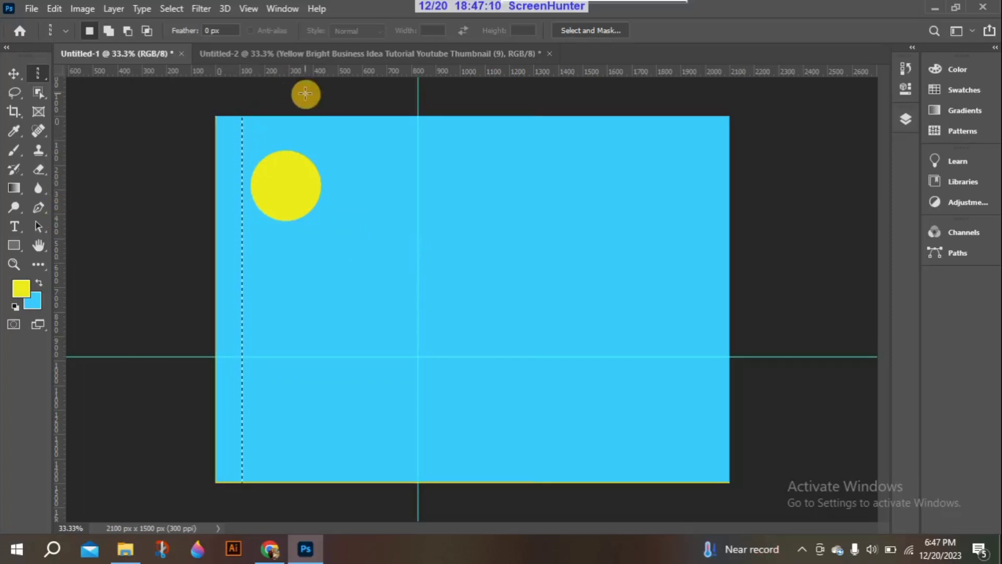
left_click_drag(303, 71, 265, 122)
mouse_move(112, 358)
left_mouse_down()
mouse_move(114, 378)
mouse_move(112, 366)
left_mouse_up()
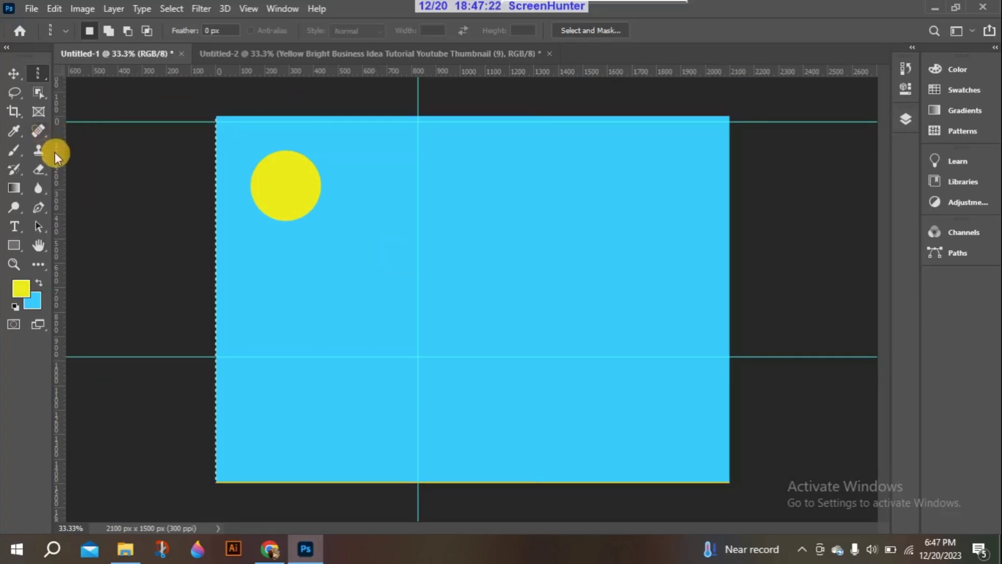
left_click_drag(55, 167, 609, 203)
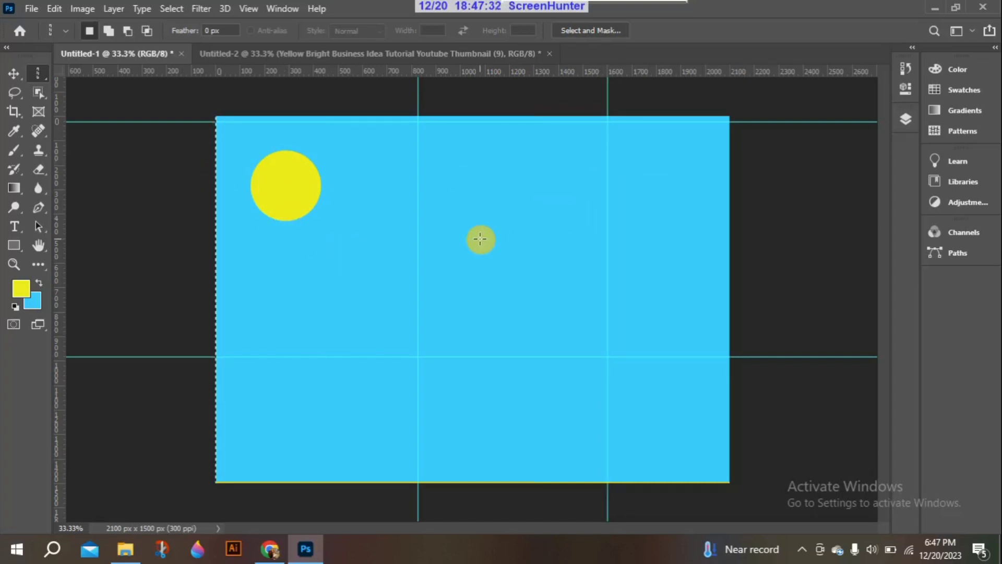
Hide and show the guides again, and use the Move tool to shift the 830 px vertical guide to about 500 px
key("ctrl+h")
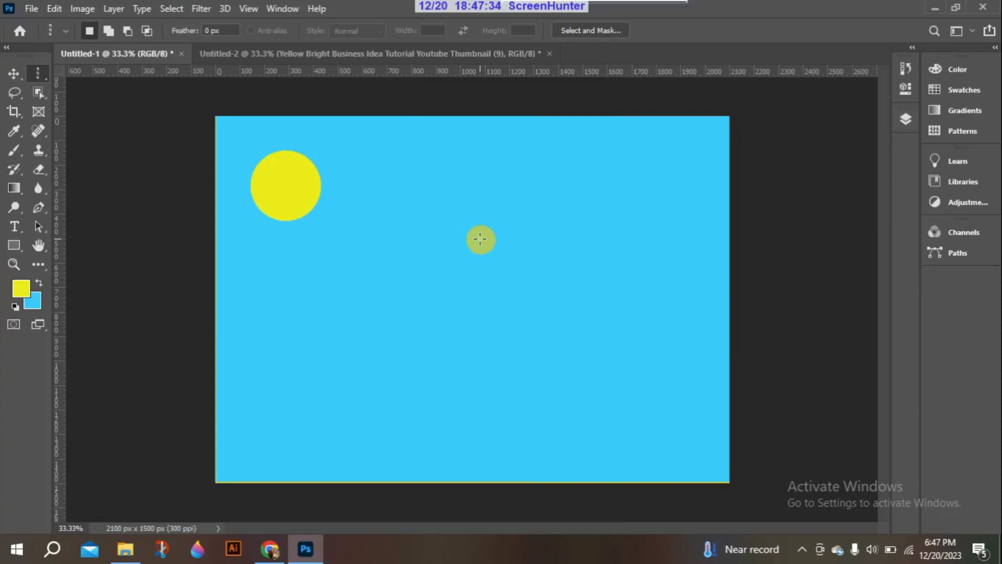
key("ctrl+h")
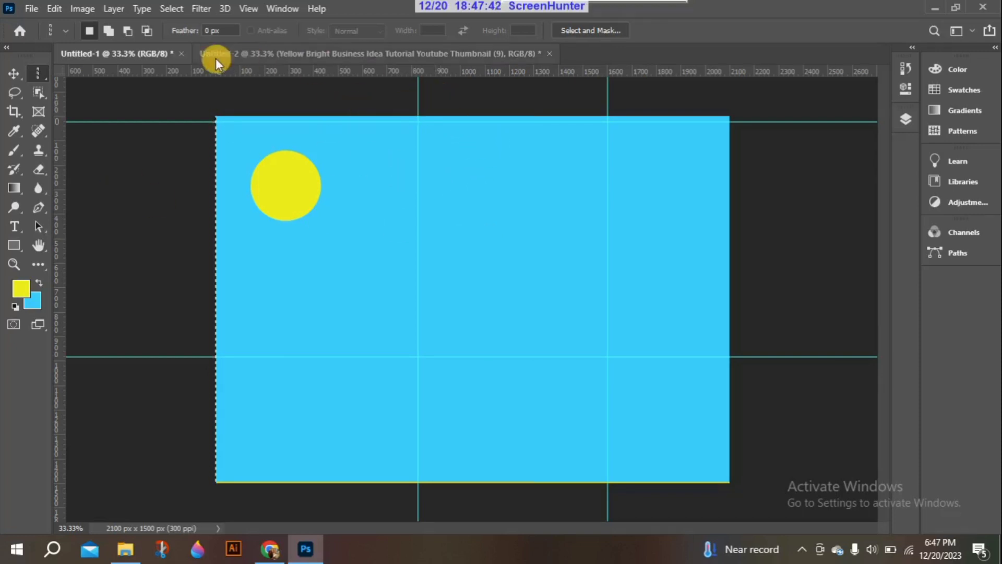
left_click(14, 74)
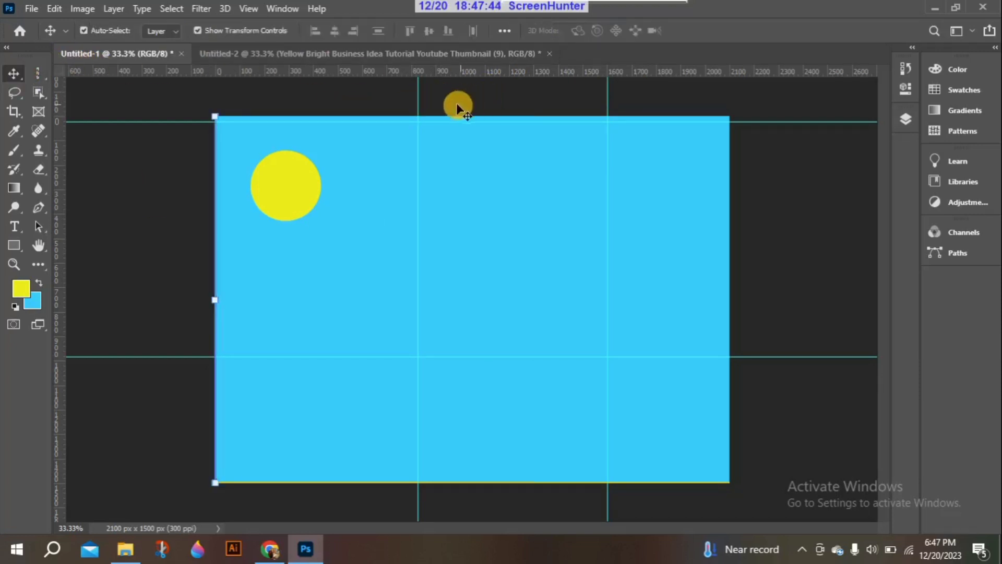
left_click_drag(418, 96, 339, 95)
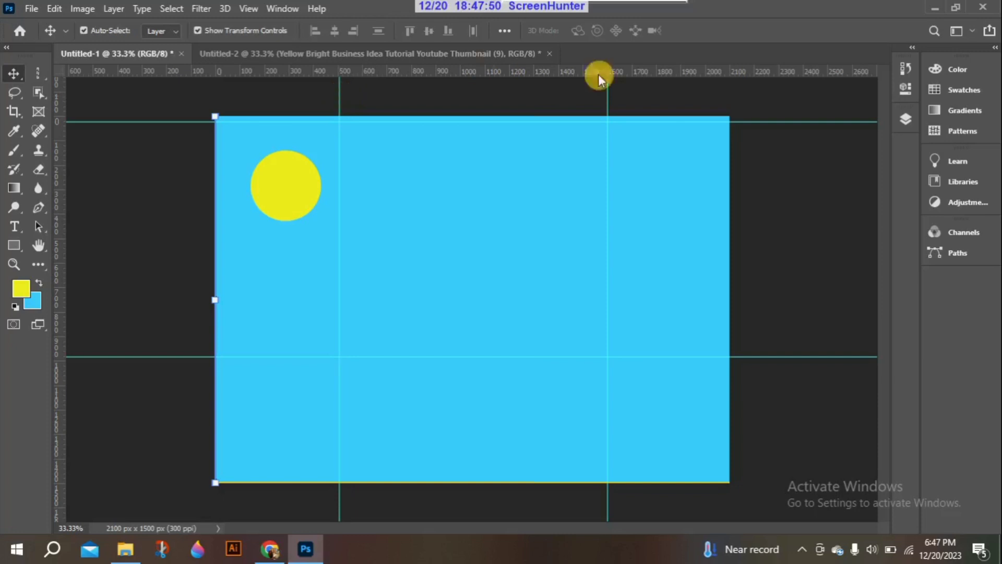
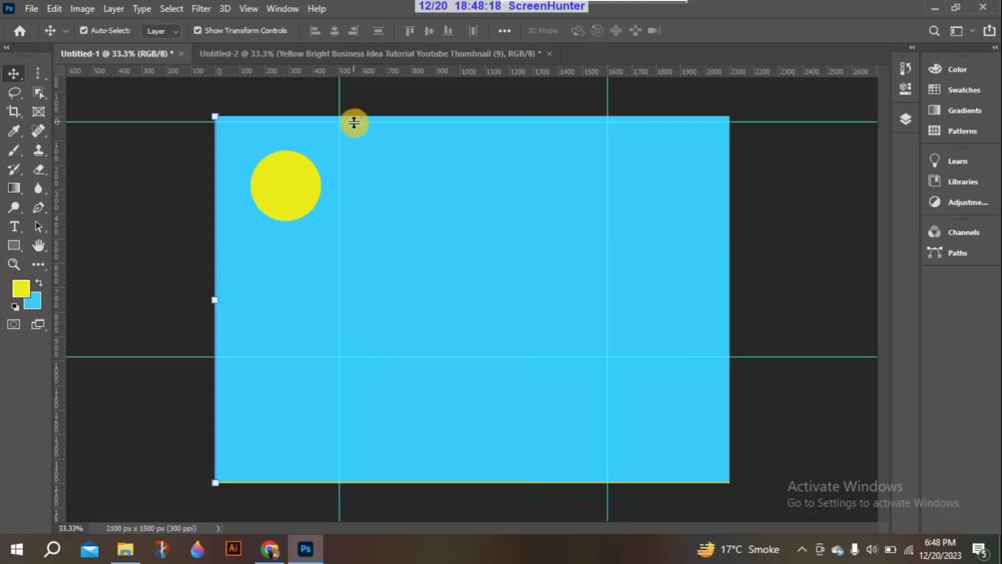
Remove both horizontal guides and both vertical guides from the canvas
left_click_drag(192, 122, 207, 63)
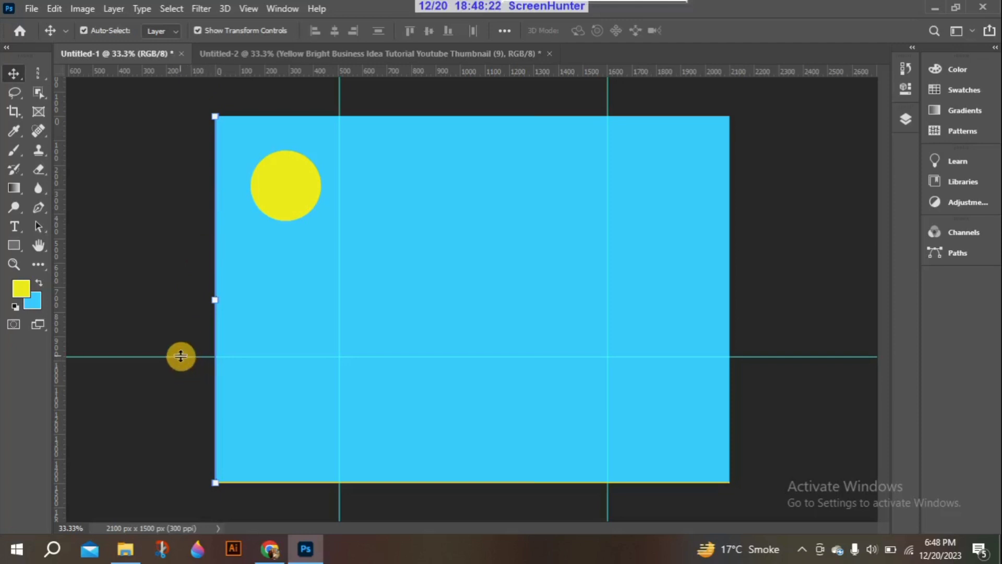
left_click_drag(181, 356, 292, 70)
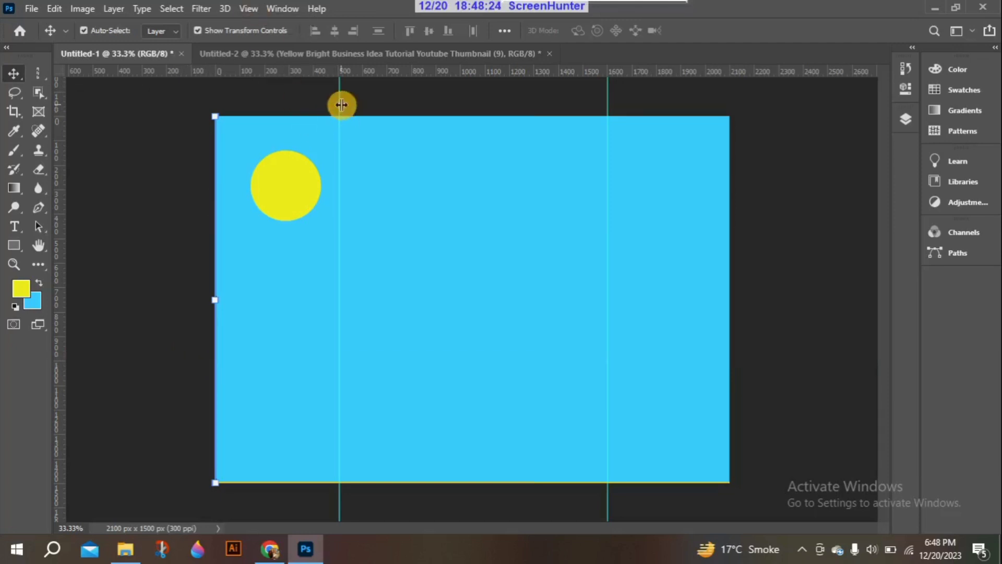
left_click_drag(340, 103, 5, 130)
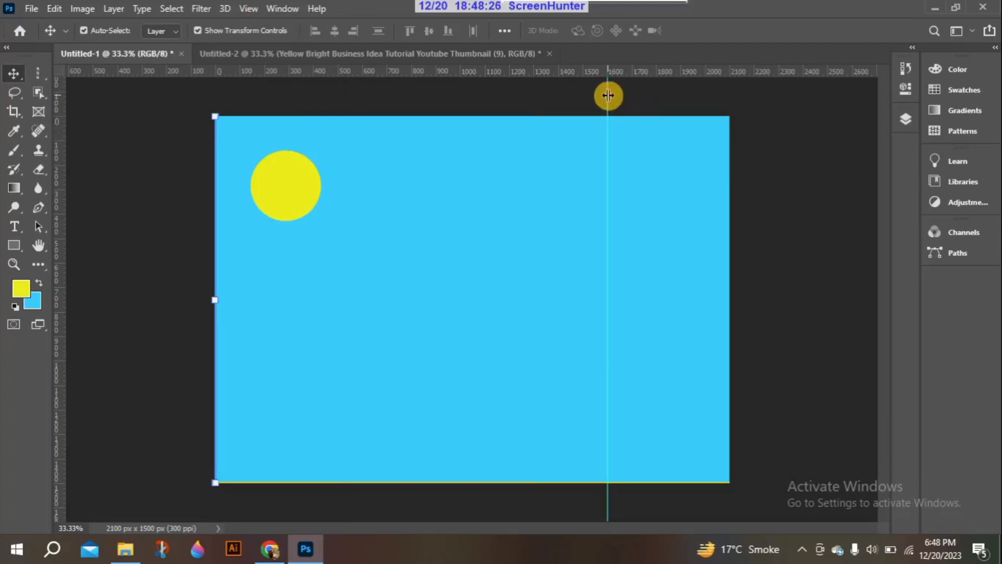
left_click_drag(607, 96, 16, 96)
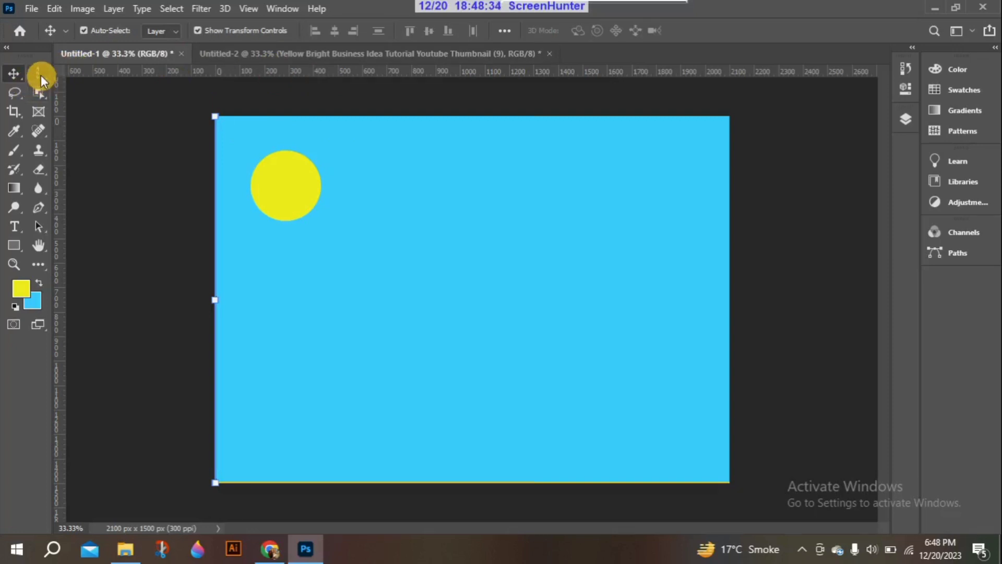
In the Untitled-2 document, merge the can thumbnail layer with the Background layer
left_click(244, 54)
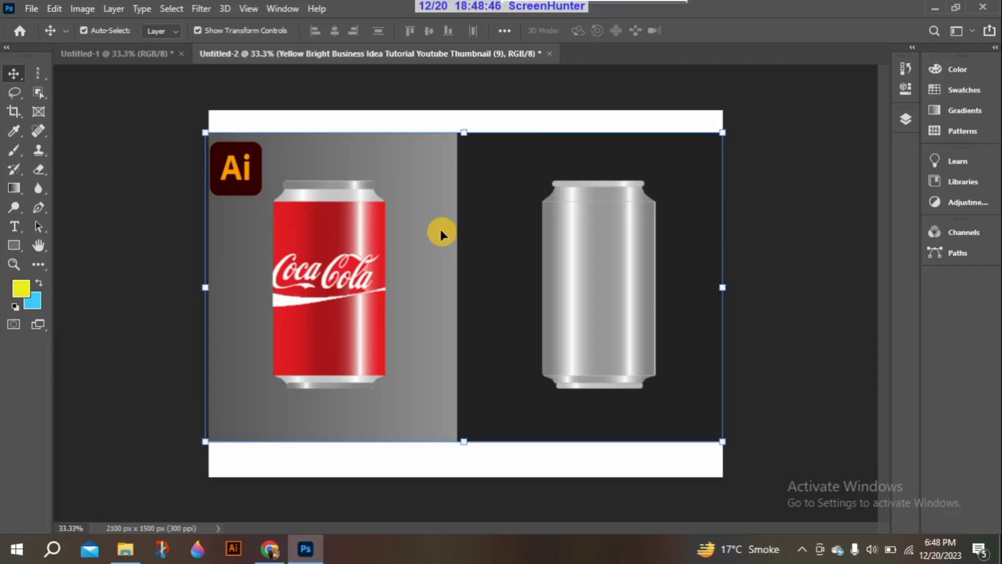
left_click(904, 119)
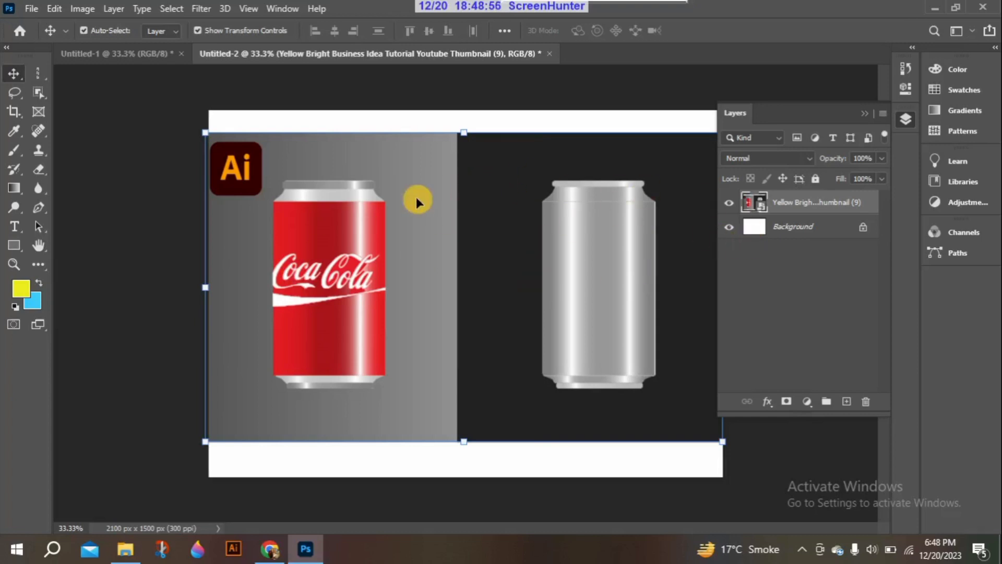
left_click(793, 228, "ctrl")
left_click(794, 228)
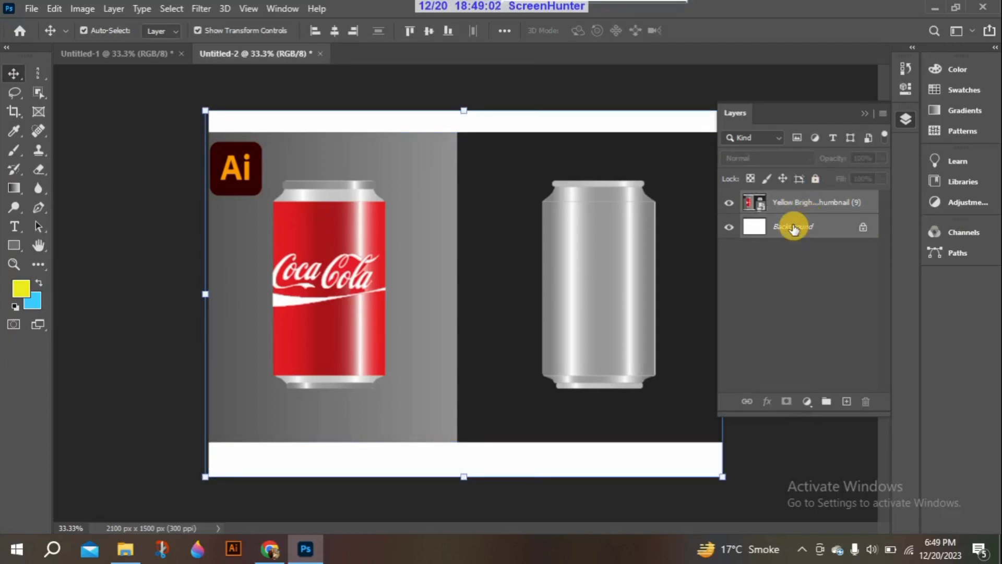
right_click(794, 228)
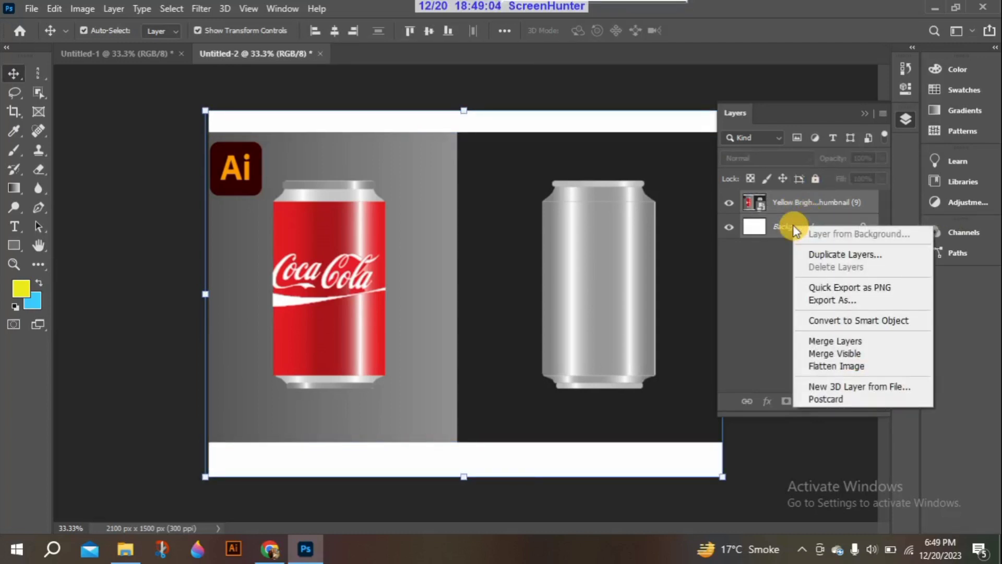
left_click(841, 341)
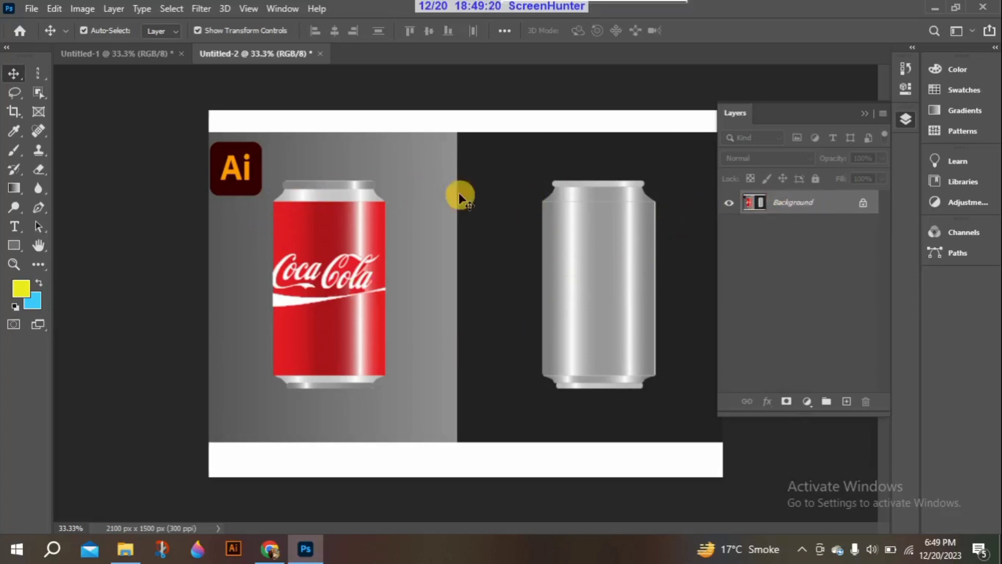
left_click(861, 111)
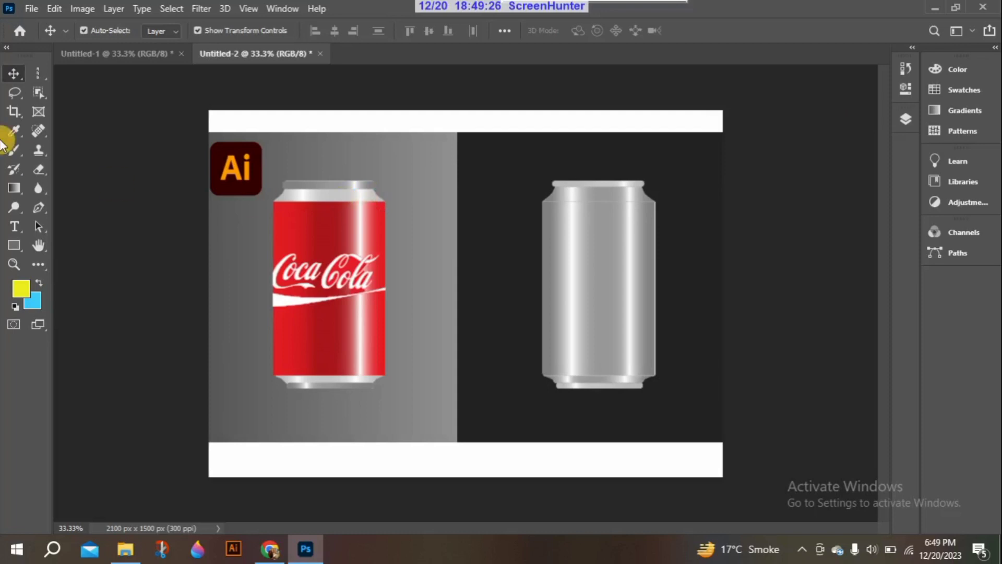
Use the Single Column Marquee to select a pixel column through the grey can's centre, at about 1600 px
left_click(41, 77)
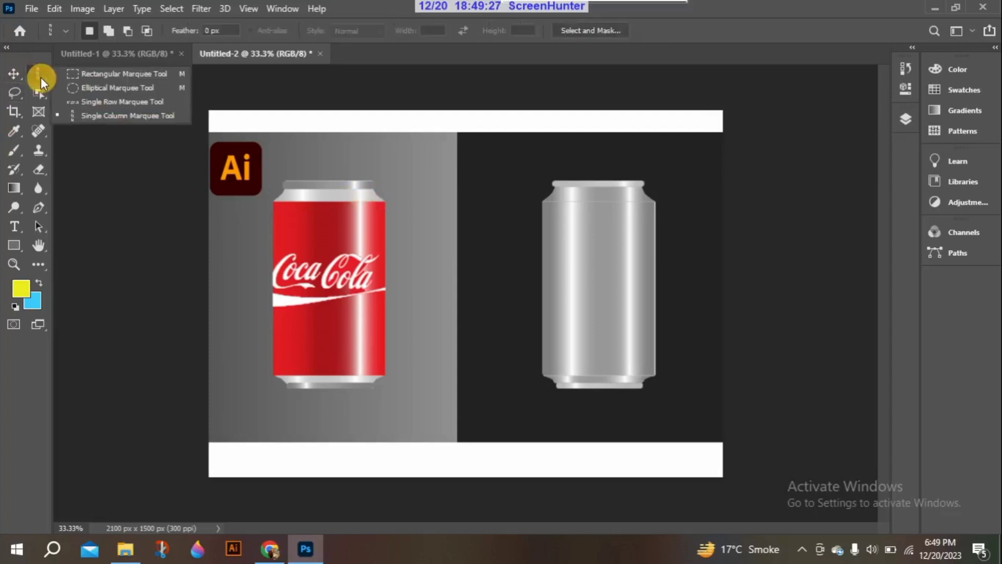
left_click(123, 114)
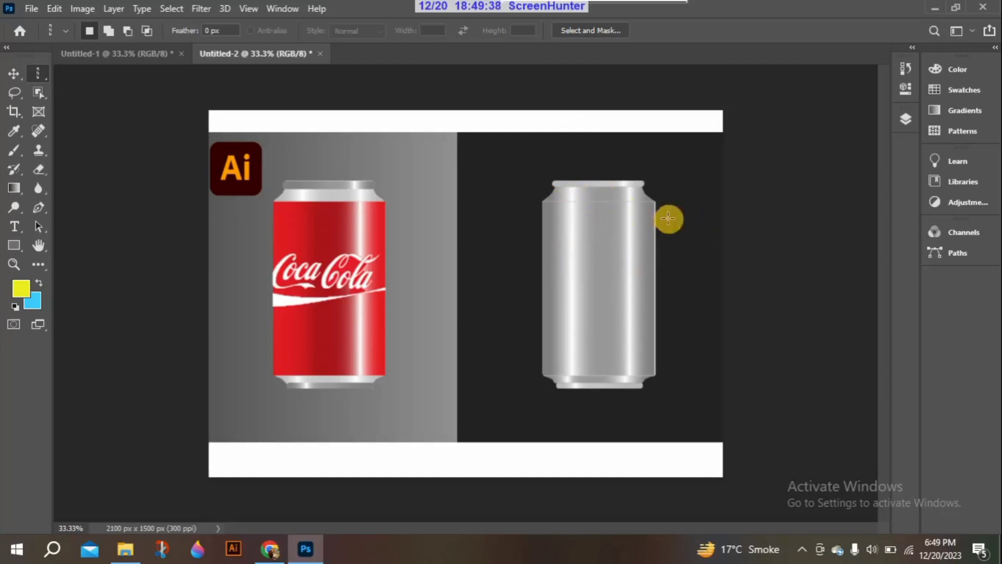
left_click(598, 132)
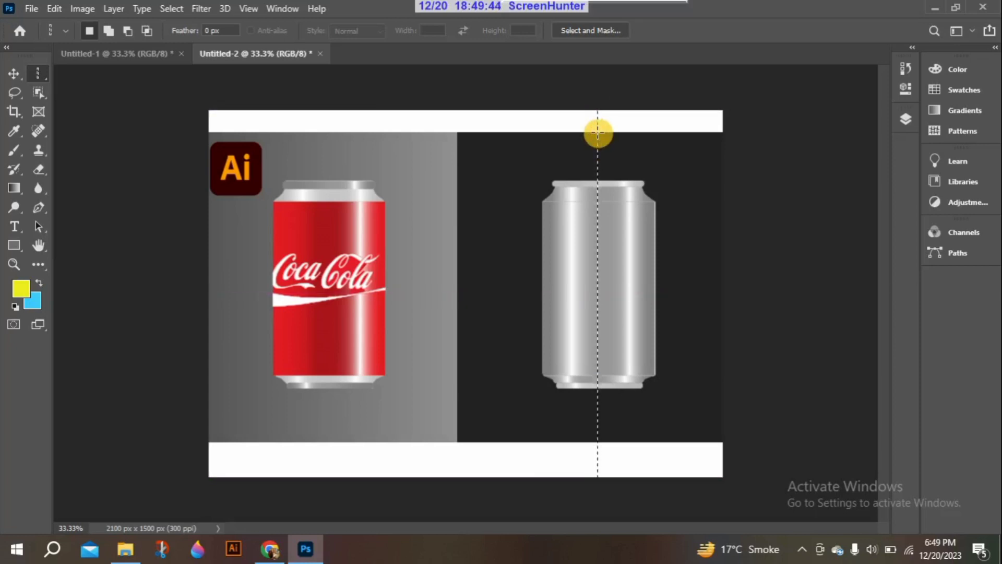
left_click_drag(598, 133, 601, 133)
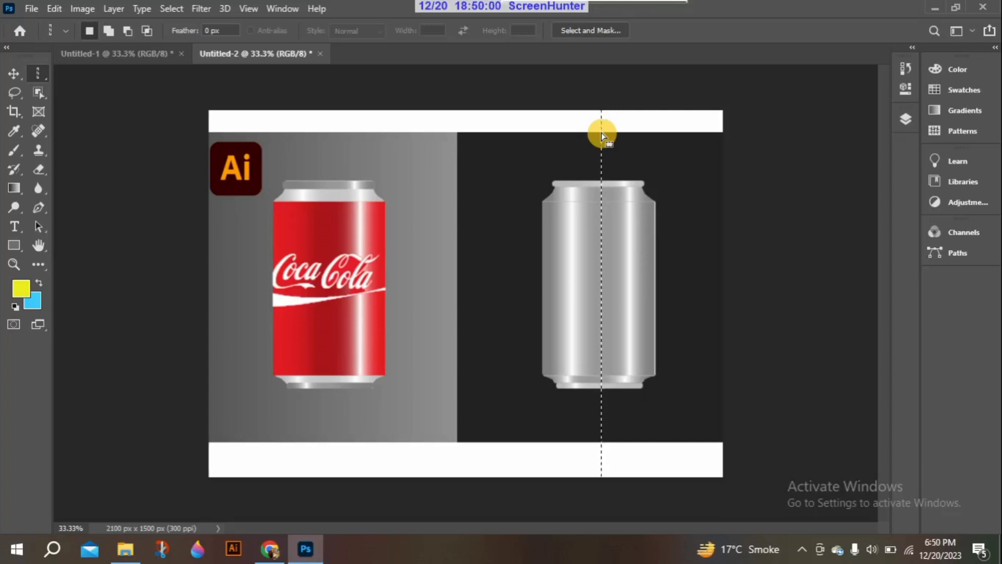
Use Transform Selection to widen the column selection from the grey can's centre to the canvas's right edge, at 49800% width
right_click(602, 199)
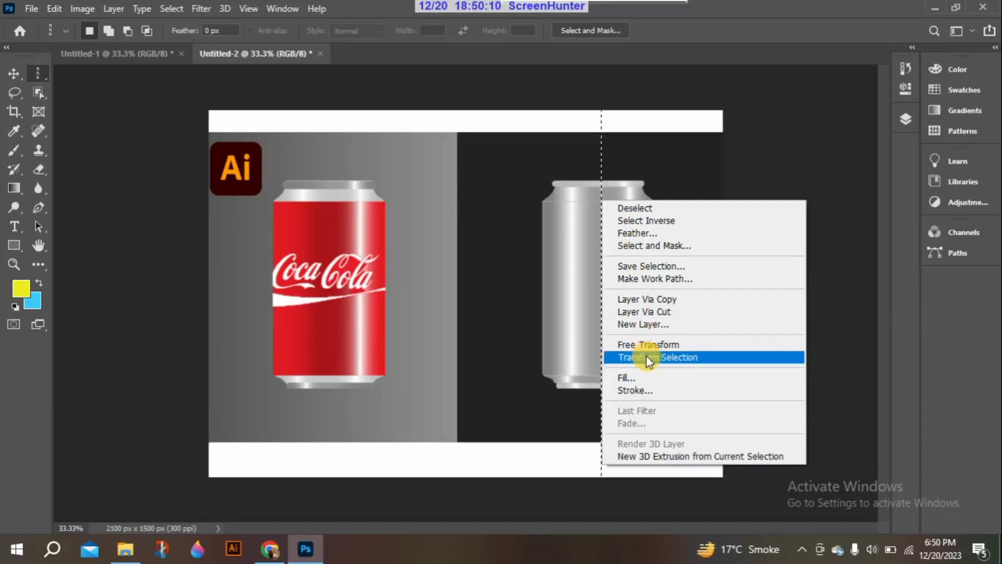
left_click(688, 357)
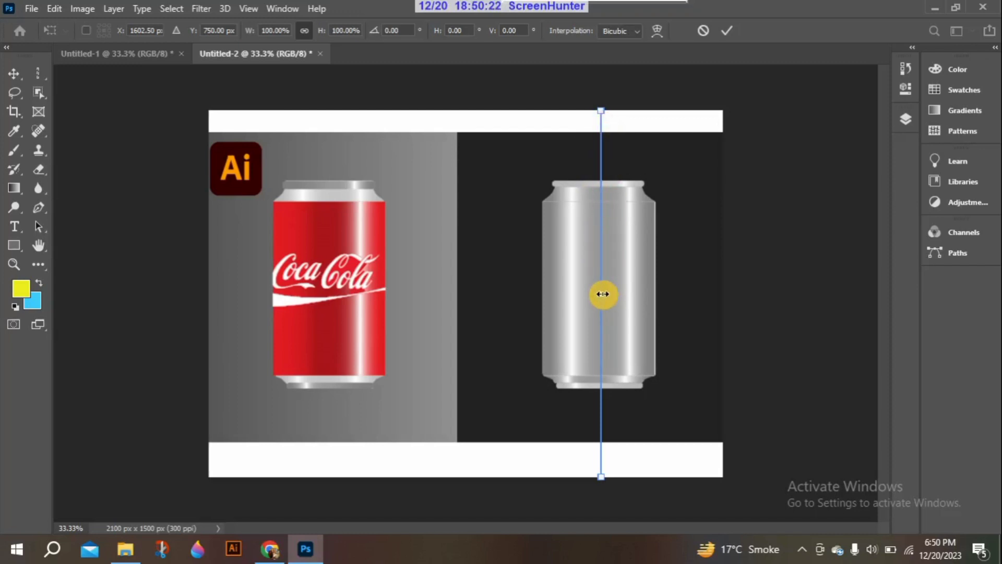
left_click_drag(603, 294, 722, 301)
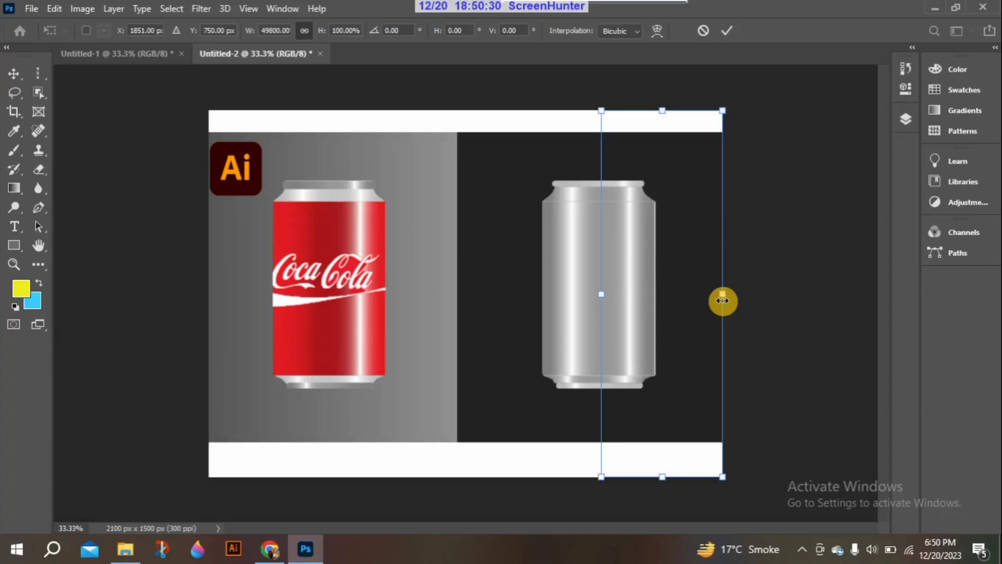
Try stretching the column selection leftward to the backgrounds' dividing edge at -58800% width, undo it, and try scaling the column proportionally
right_click(723, 300)
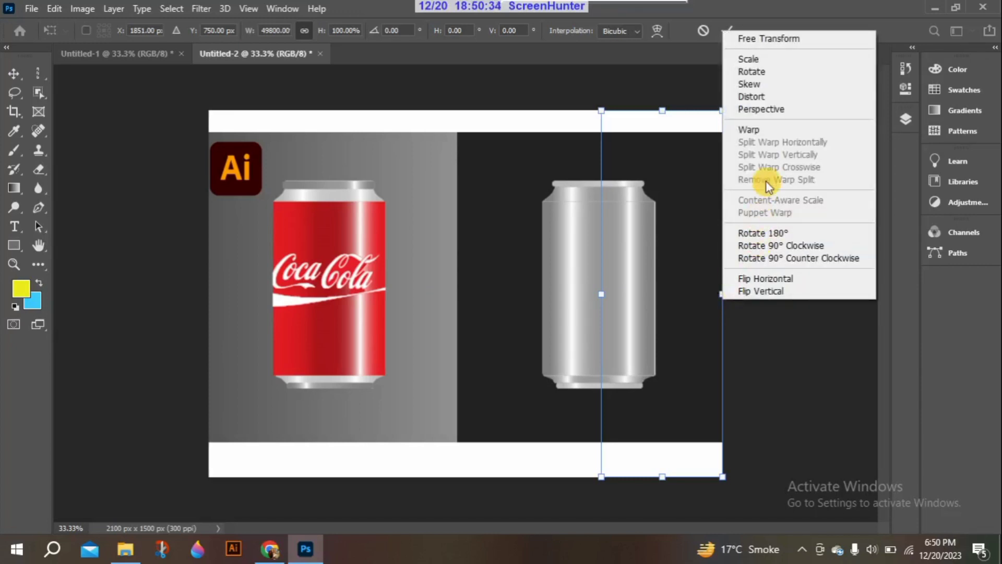
left_click(756, 38)
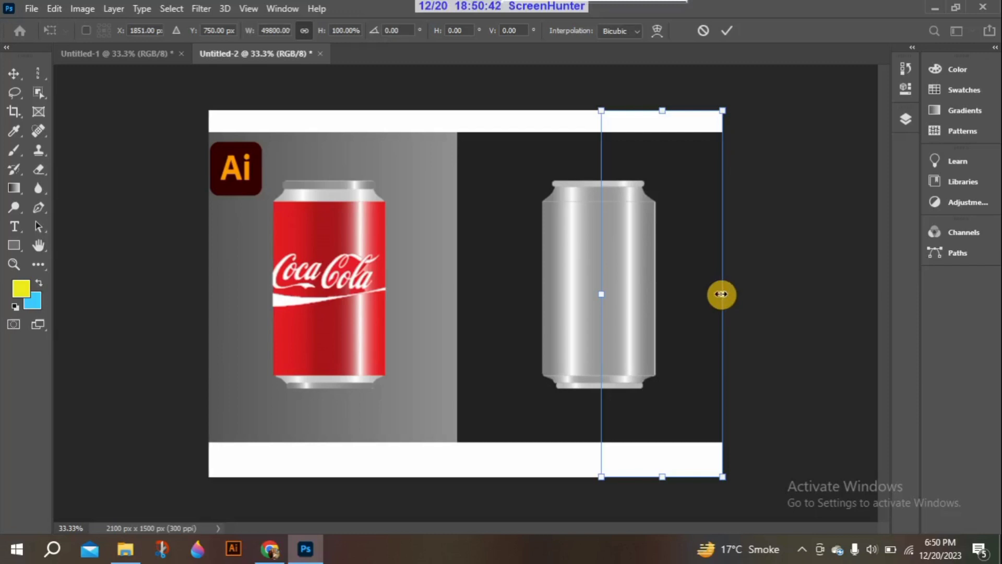
left_click_drag(718, 294, 455, 287)
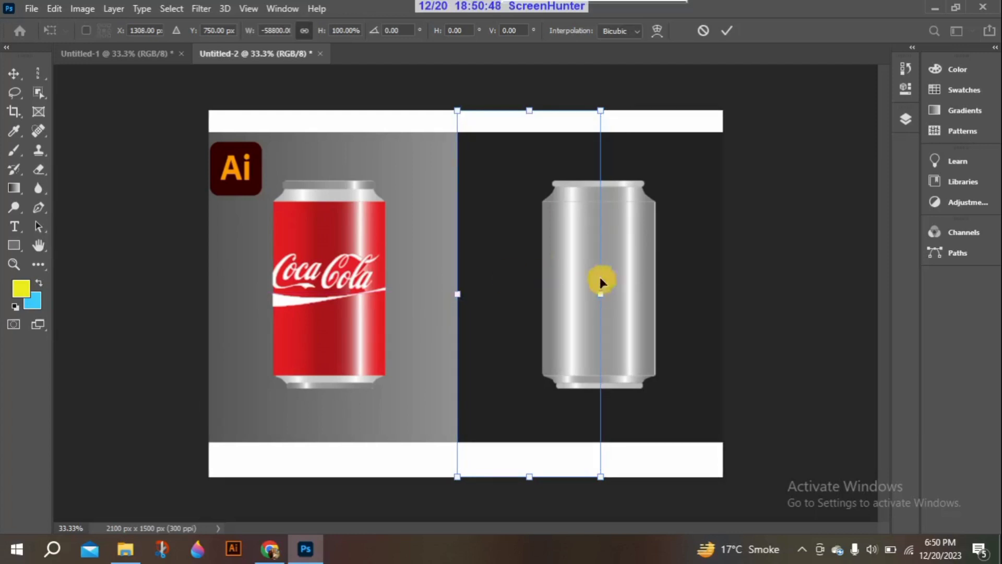
left_click_drag(581, 268, 546, 267)
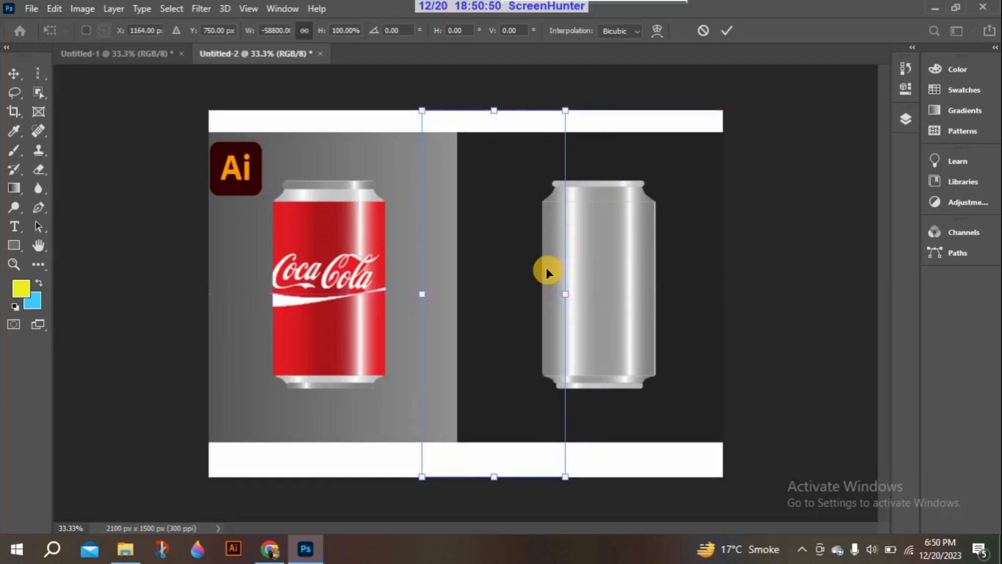
key("ctrl+z")
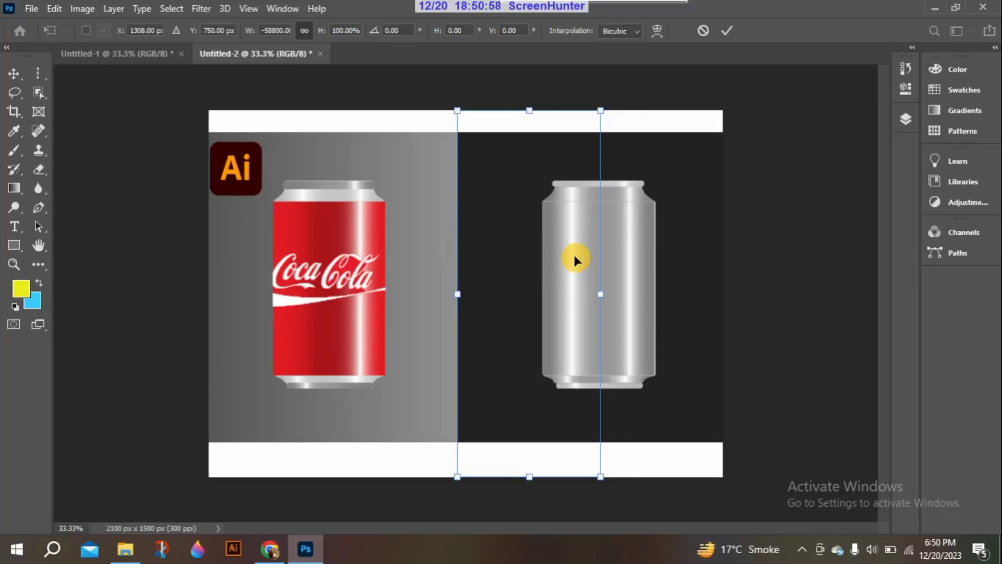
key("ctrl+z")
key("ctrl+z")
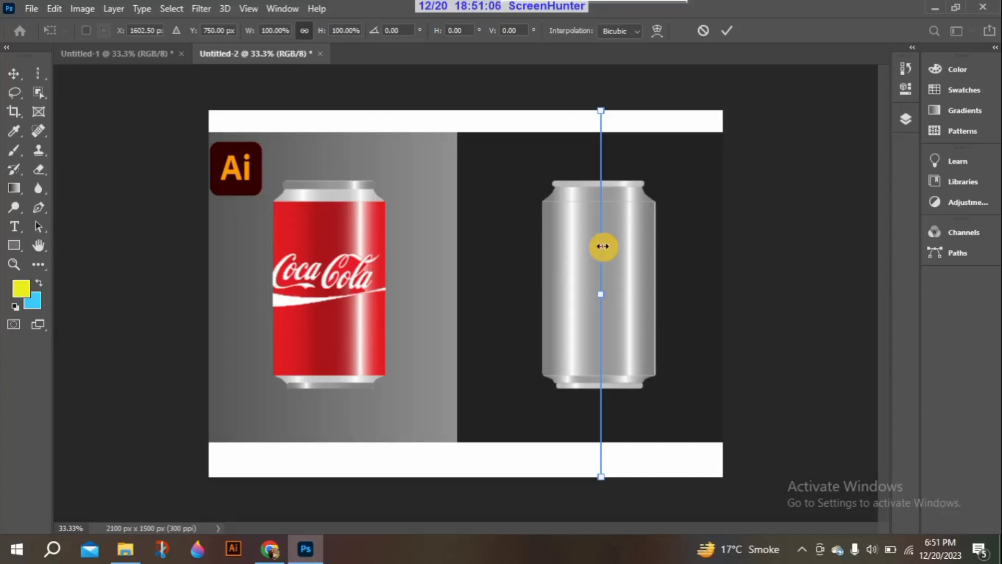
left_click_drag(603, 246, 638, 246)
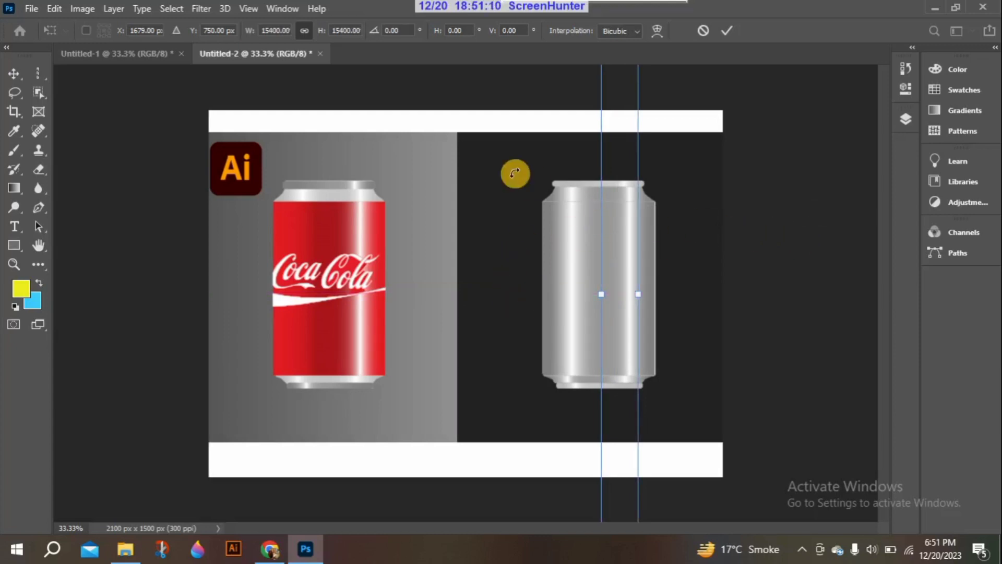
left_click_drag(604, 124, 833, 141)
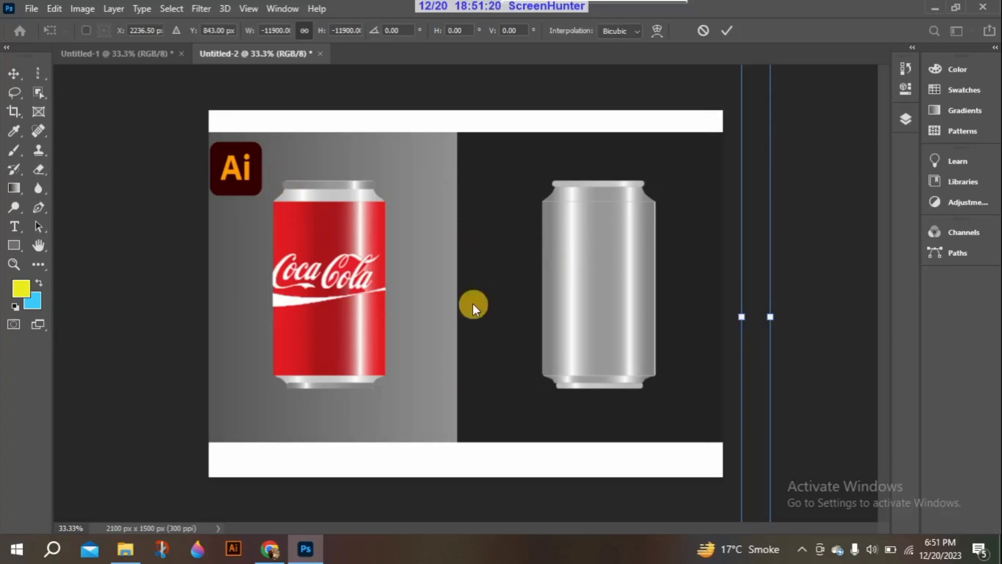
Select a single pixel column where the two backgrounds meet, at about 1014 px, and widen it to the canvas's right edge at 108600% width
left_click(43, 72)
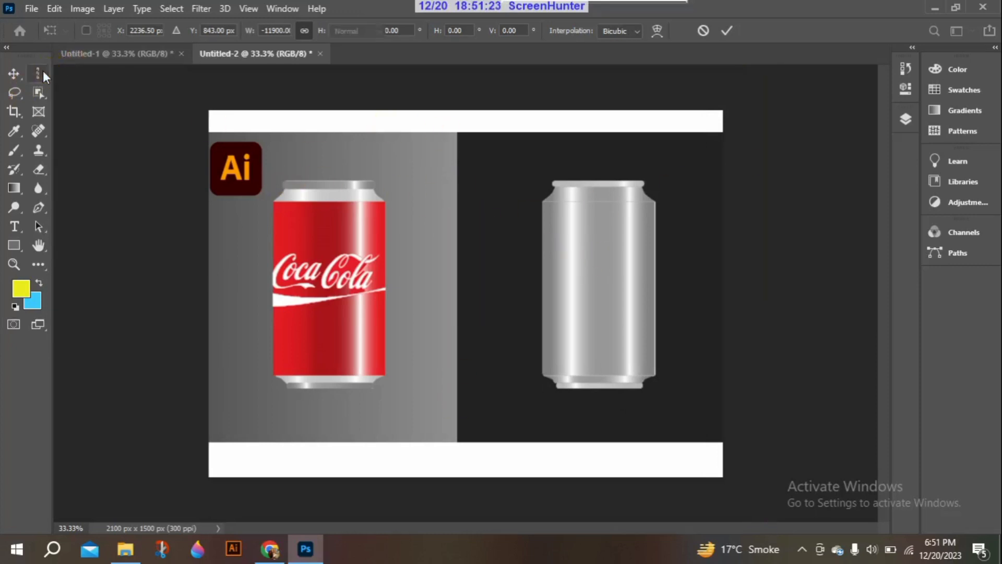
left_click(457, 131)
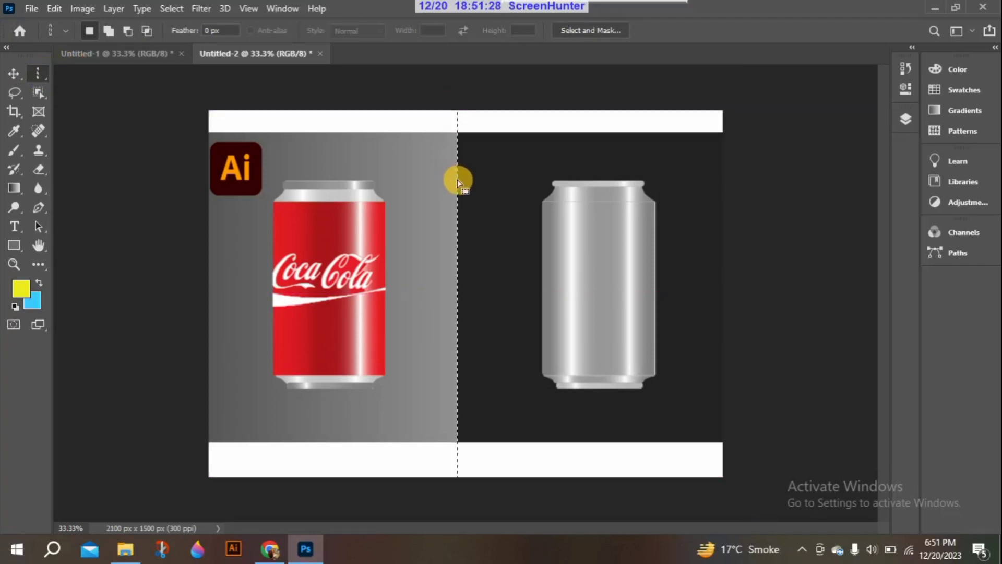
right_click(459, 210)
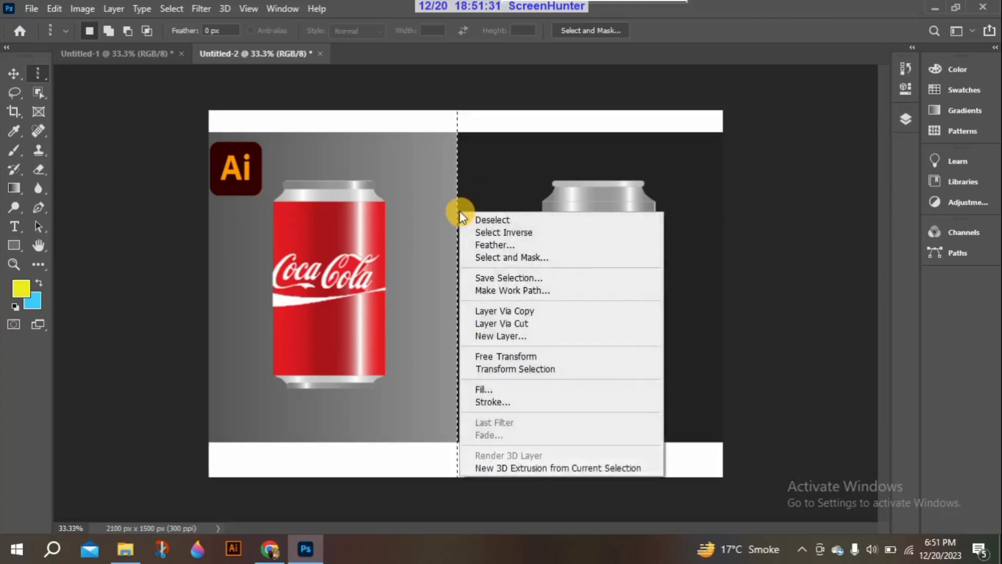
left_click(503, 368)
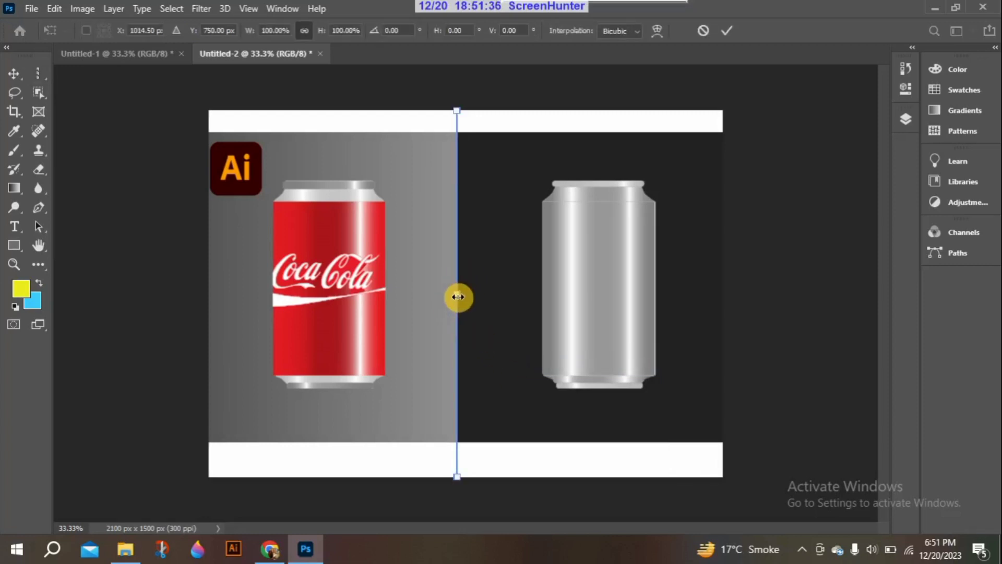
left_click_drag(457, 296, 723, 330)
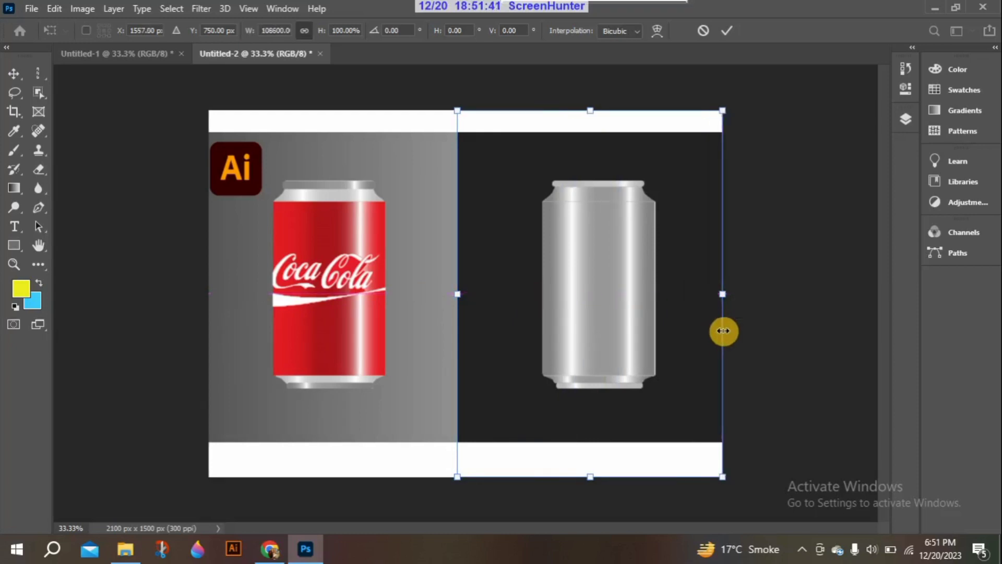
mouse_move(721, 282)
left_mouse_down()
mouse_move(709, 279)
mouse_move(721, 280)
left_mouse_up()
Free-transform the selection across its dividing edge to cover the red can's half up to the canvas's left edge, at -101400% width
right_click(722, 281)
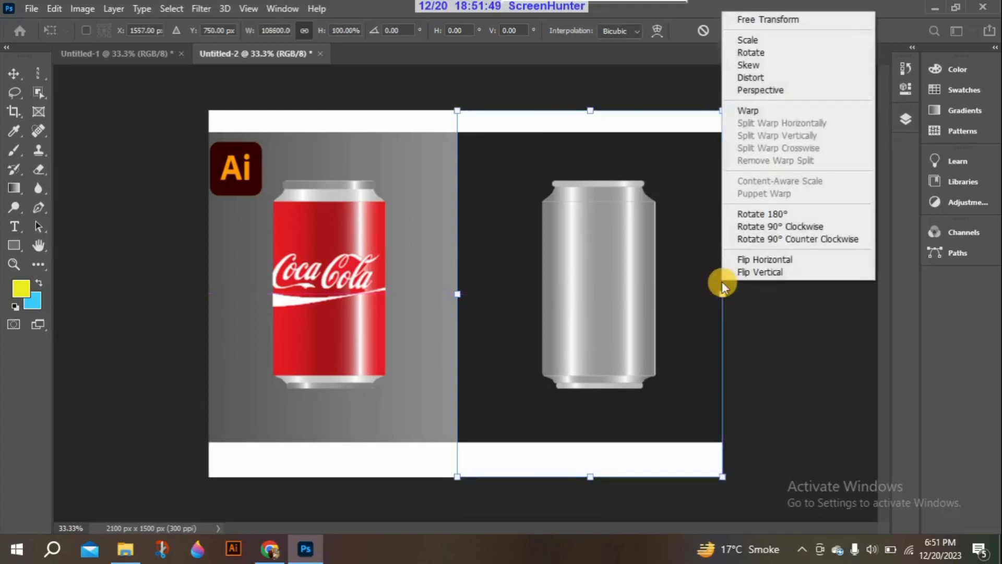
left_click(787, 23)
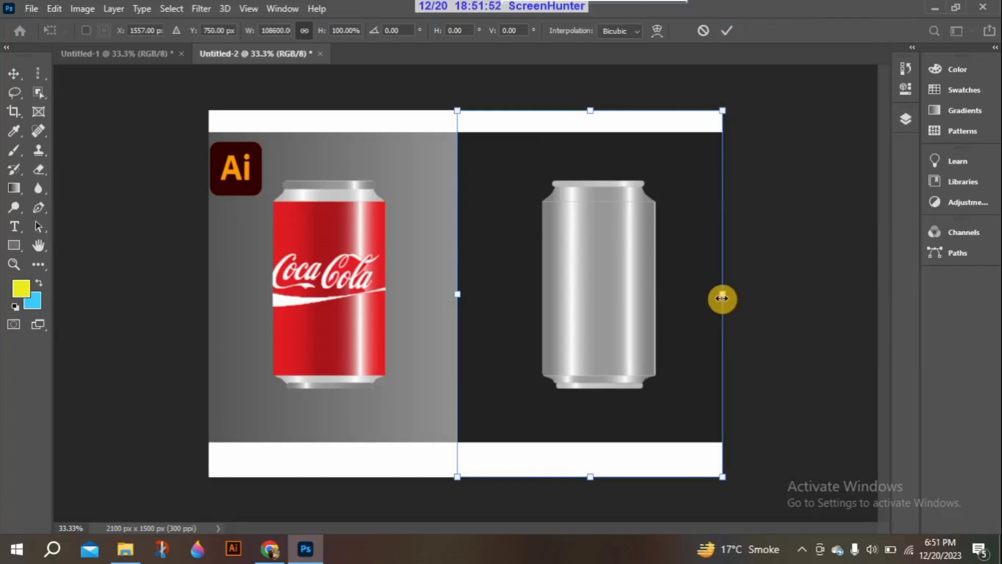
left_click_drag(722, 298, 237, 261)
left_click_drag(515, 257, 596, 313)
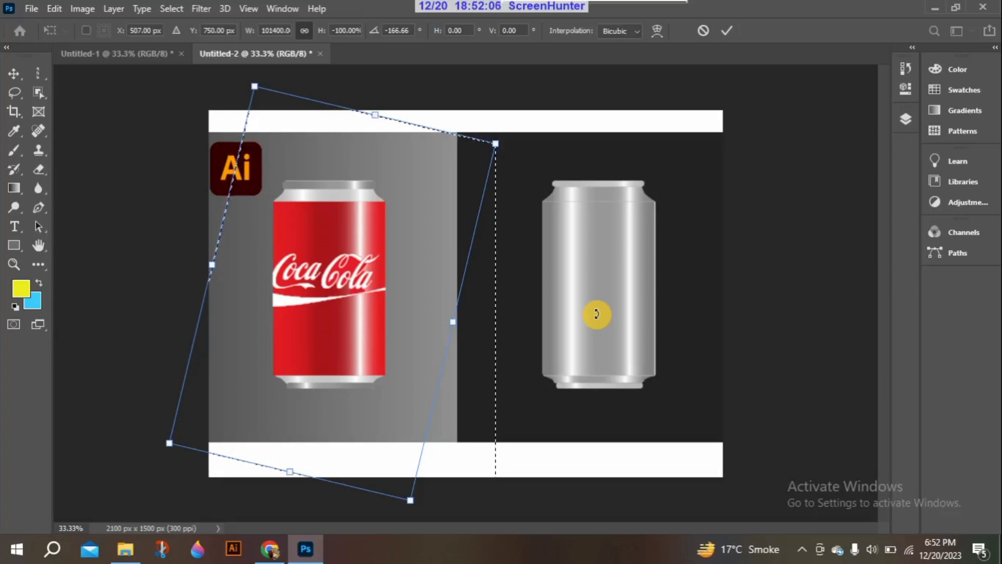
key("ctrl+z")
key("ctrl+z")
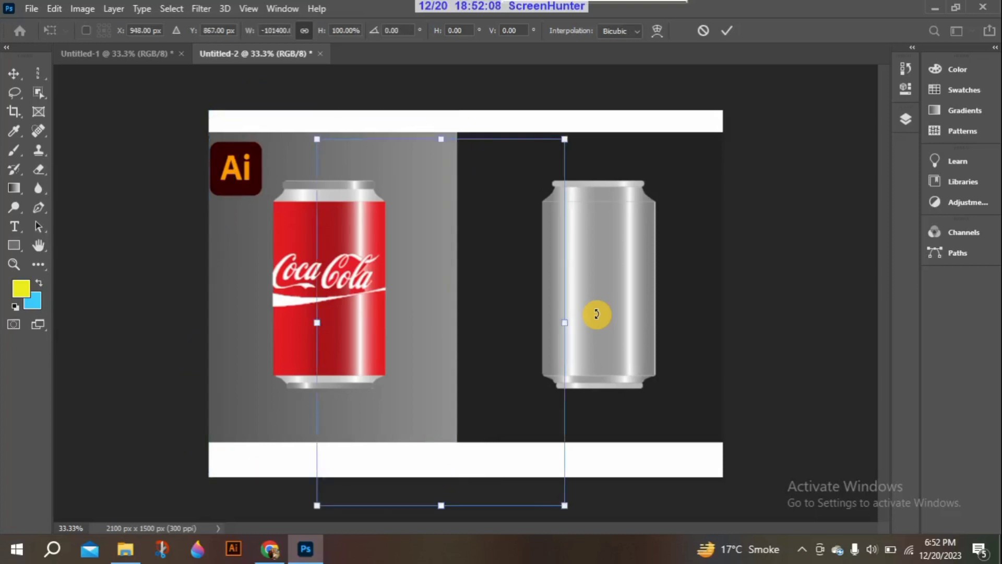
key("ctrl+shift+z")
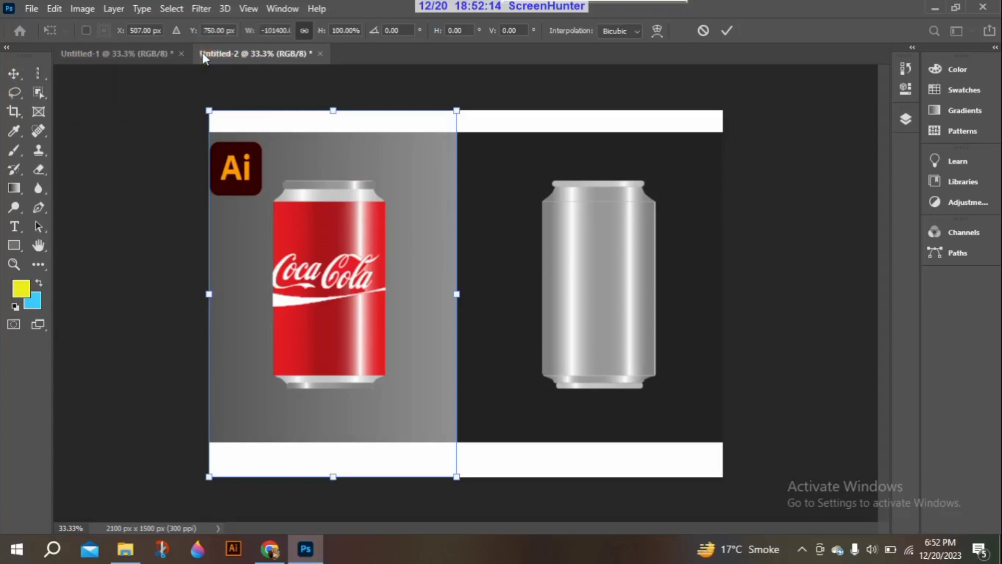
Switch to the Untitled-1 document
left_click(170, 52)
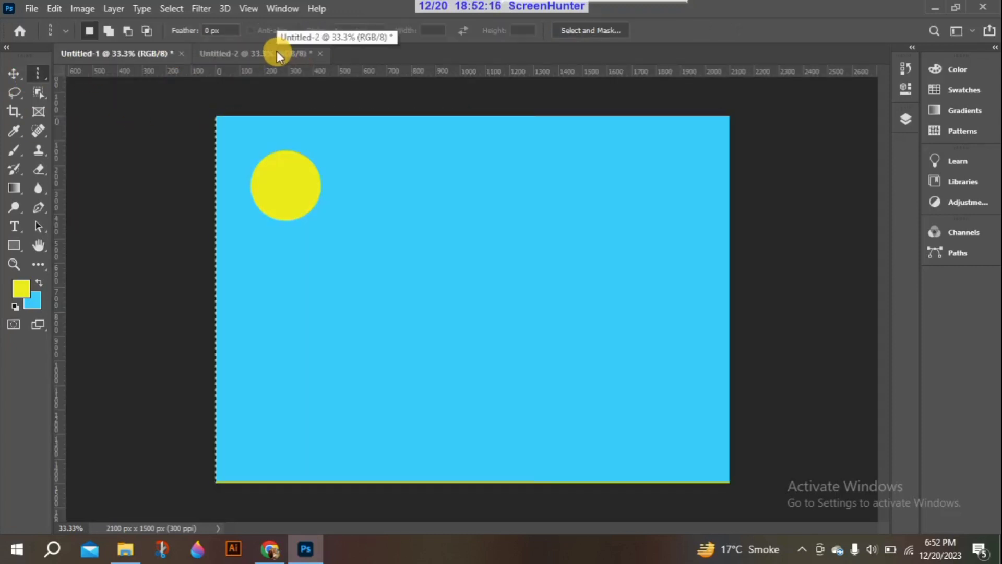